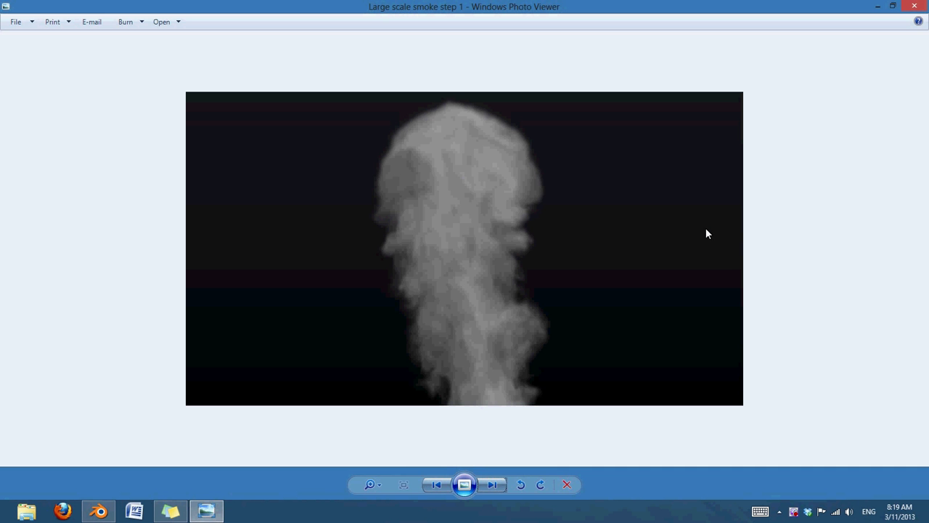
Review the Large scale smoke reference images from step 1 to step 4, comparing steps 1 and 2 and examining step 3 closely.
click(492, 484)
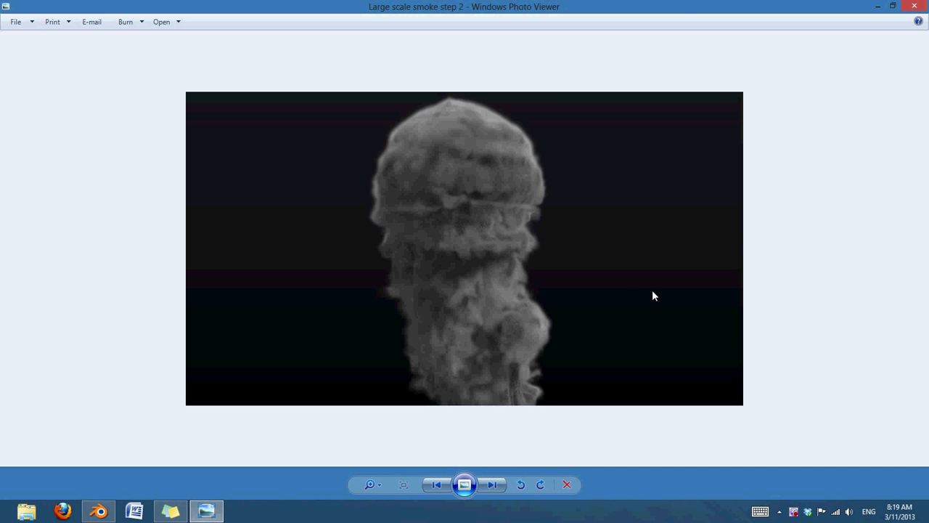
click(436, 485)
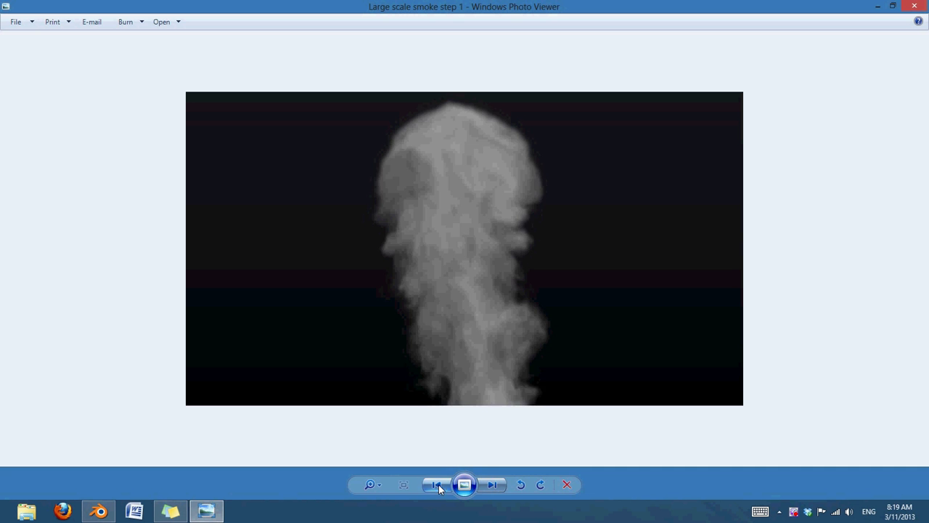
click(493, 484)
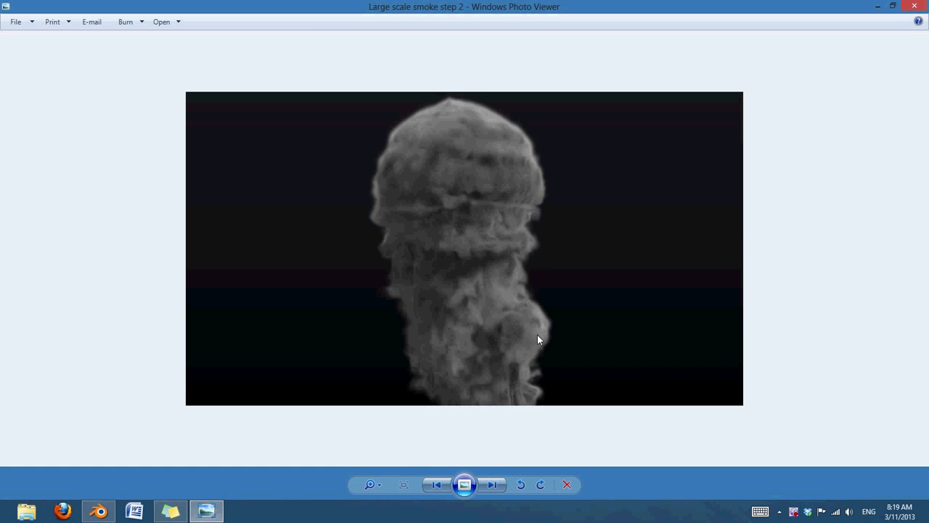
click(493, 484)
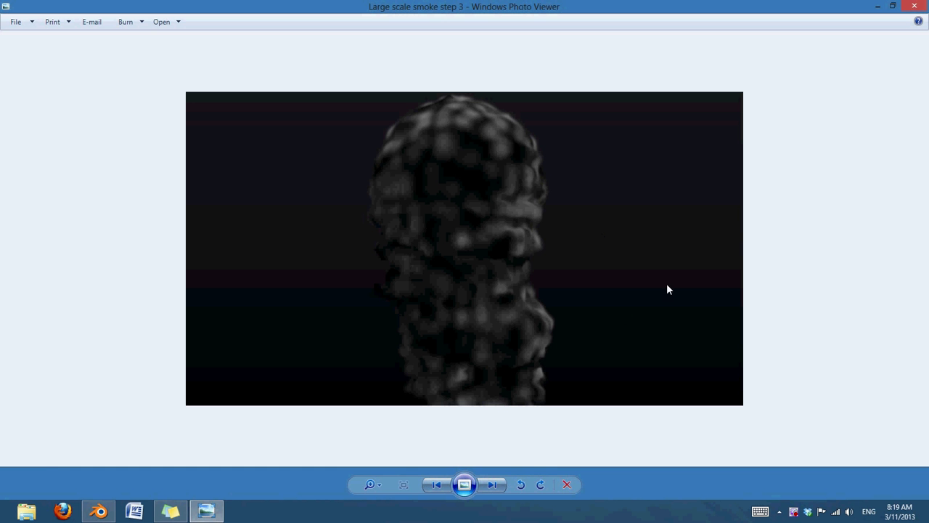
scroll(527, 370, up, 1)
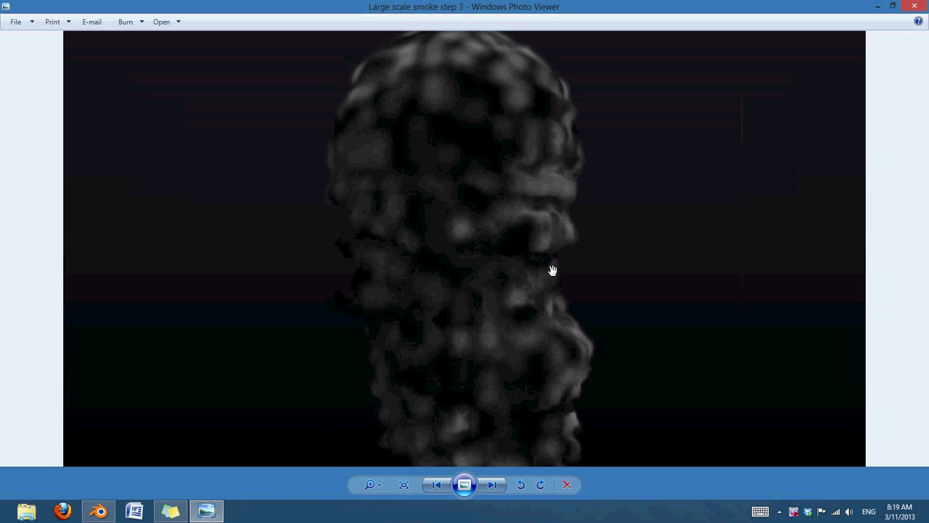
scroll(552, 270, down, 1)
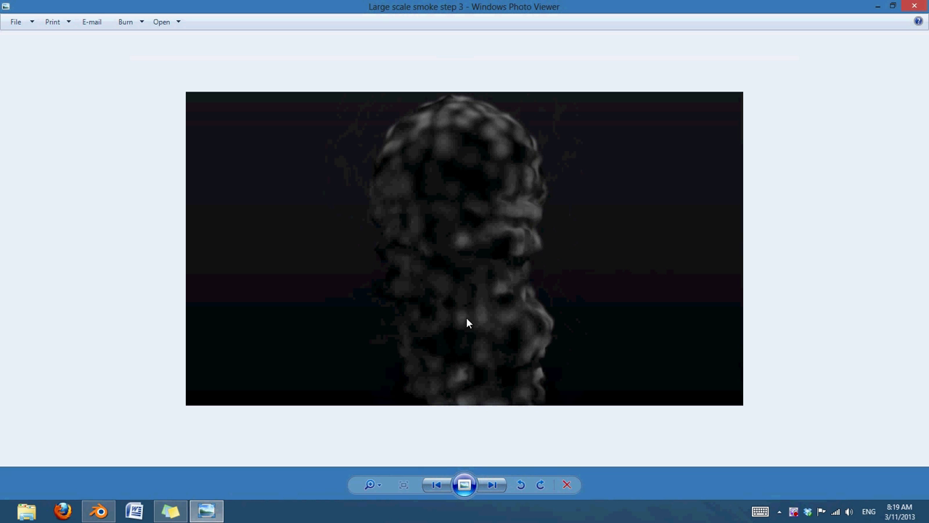
click(491, 486)
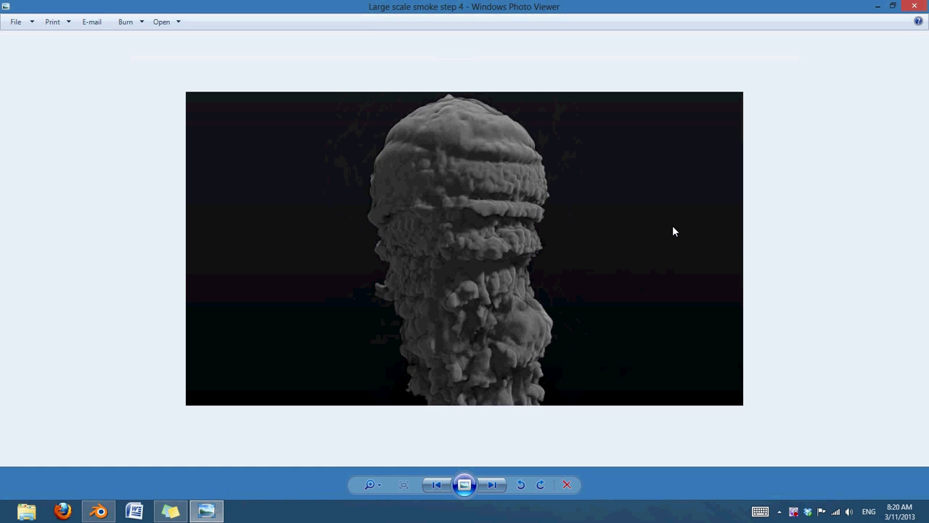
click(492, 484)
click(437, 485)
Switch to Blender and, in front orthographic view, scale the default cube along Z into a thin slab.
click(99, 514)
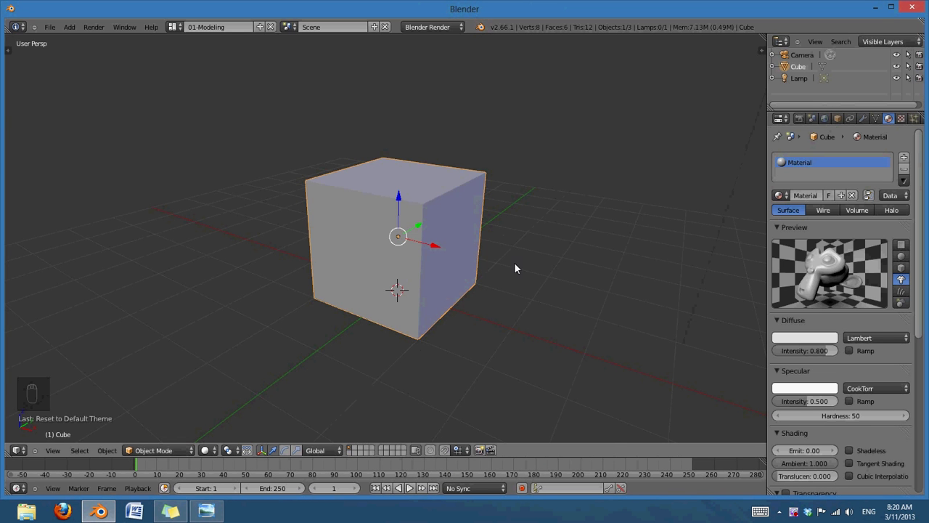
middle_drag(585, 291, 509, 288)
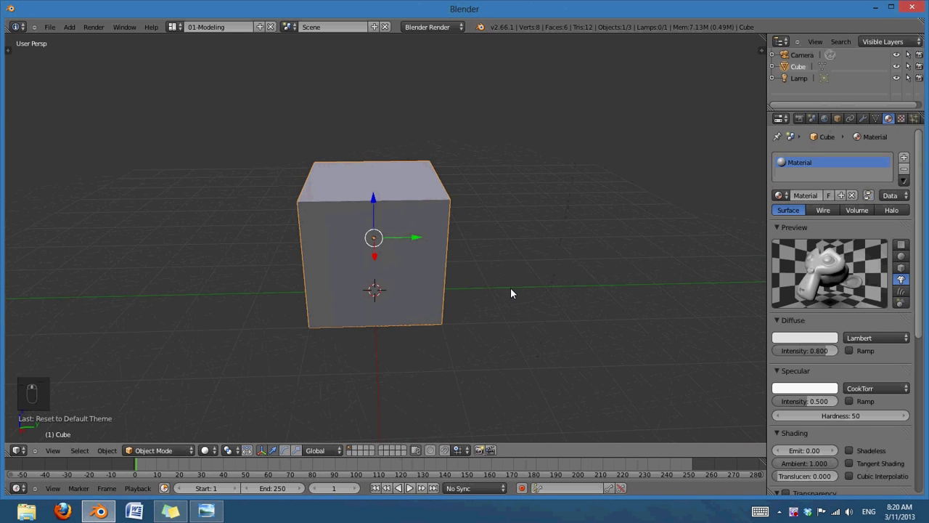
scroll(511, 289, down, 4)
key(KP_1)
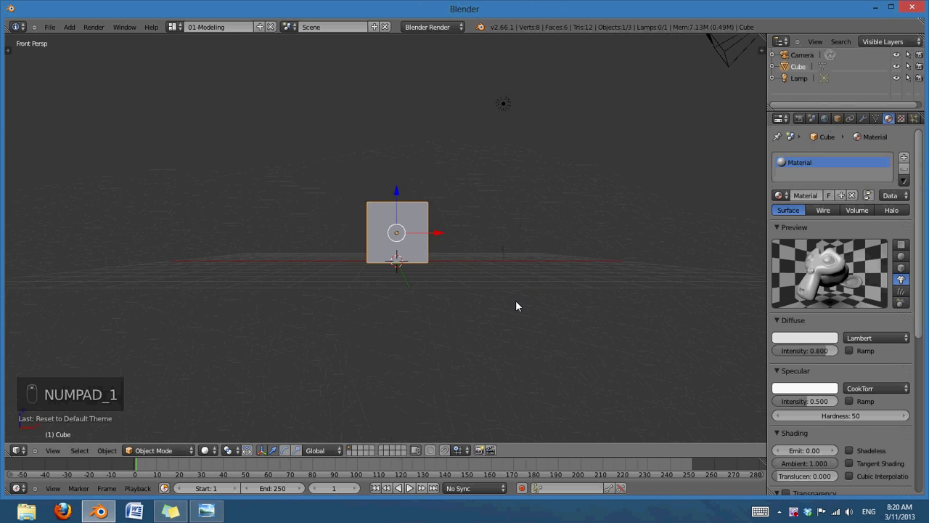
key(KP_5)
scroll(520, 294, up, 2)
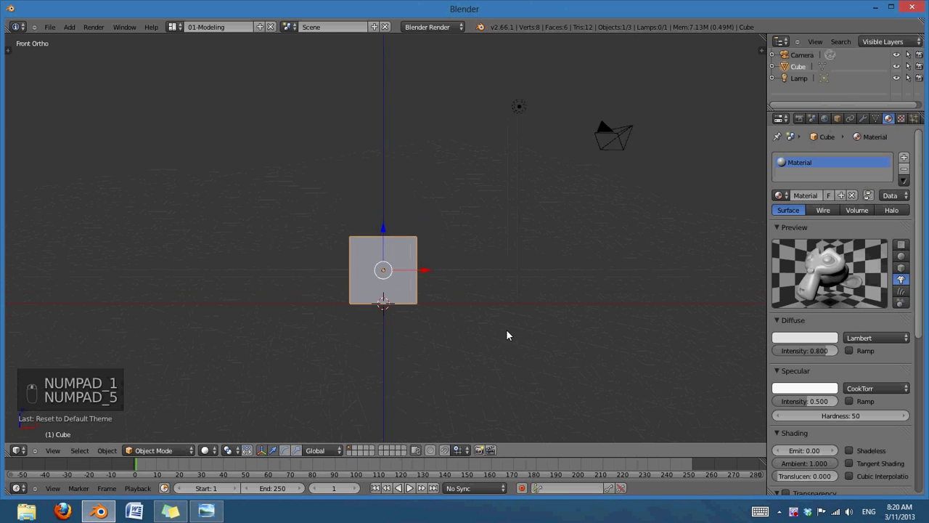
key(s)
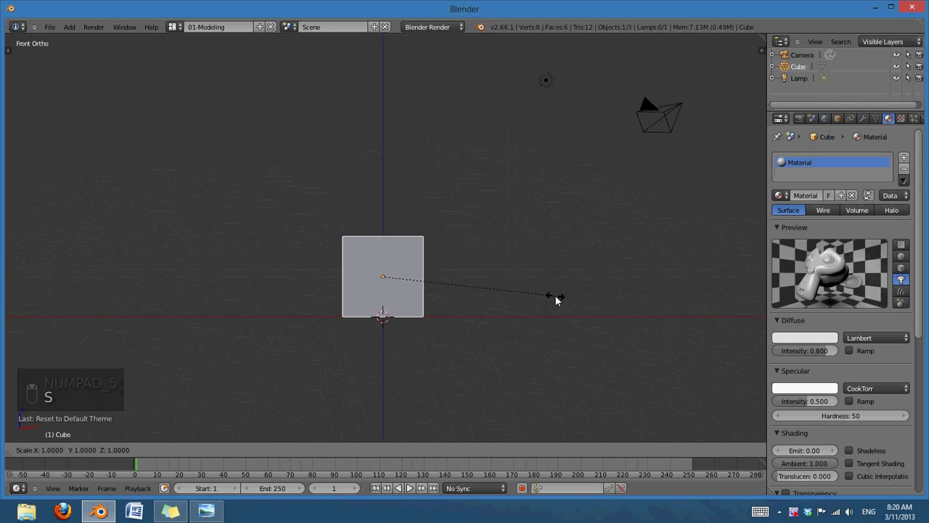
key(x)
key(z)
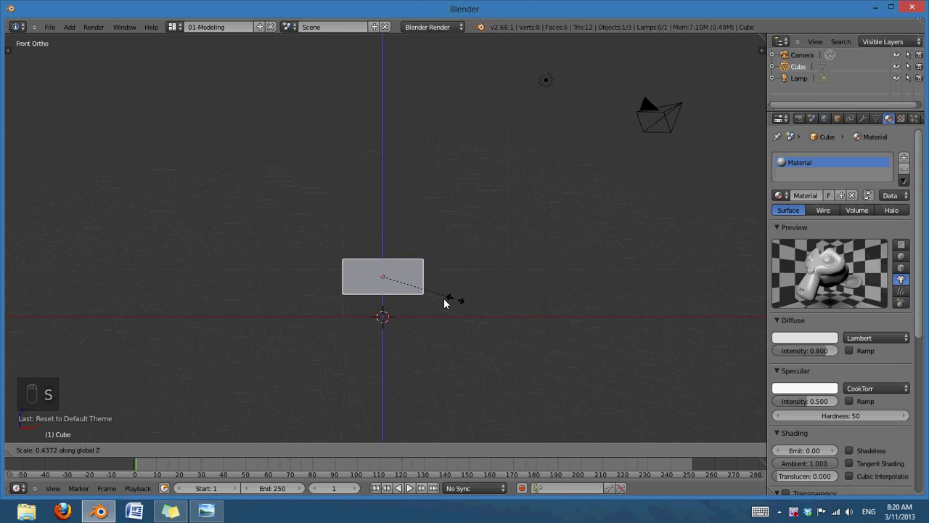
click(389, 284)
Move the flattened cube down along Z until it rests on the ground line at the origin.
key(g)
key(z)
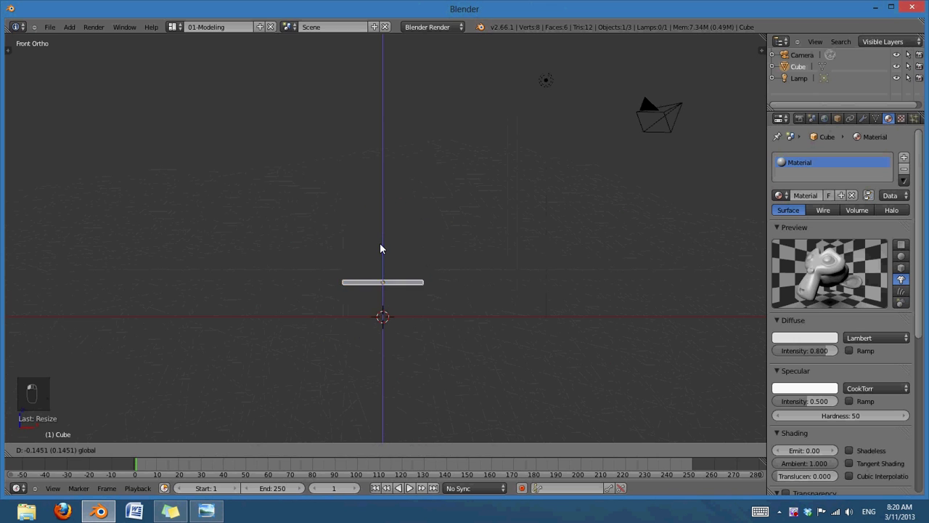
click(378, 272)
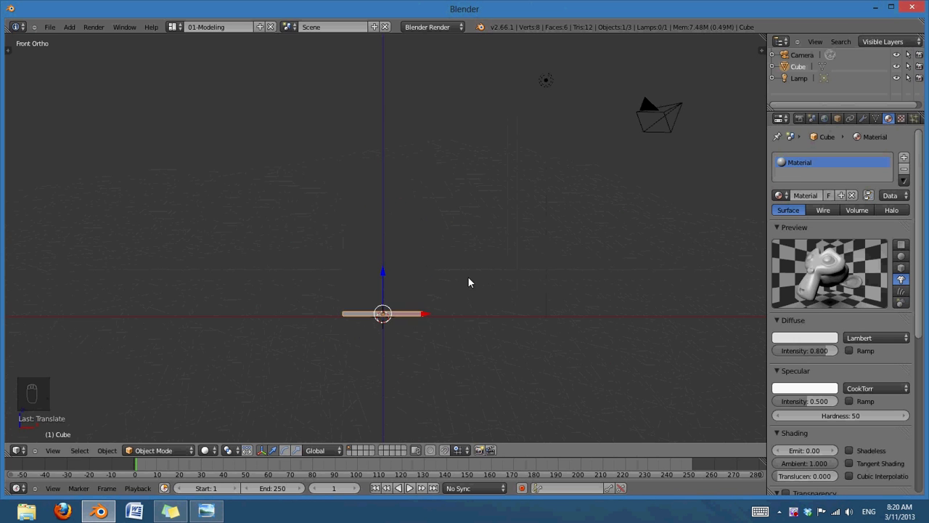
Add two perpendicular loop cuts through the middle of the slab in Edit Mode, crossing at its centre.
scroll(467, 290, down, 2)
scroll(467, 294, up, 2)
shift+middle_drag(467, 289, 480, 248)
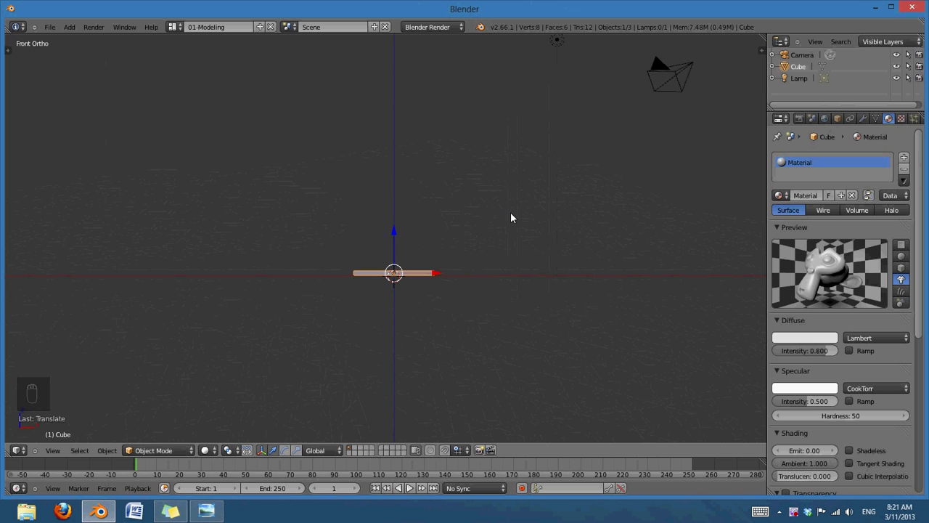
middle_drag(500, 224, 577, 363)
key(Tab)
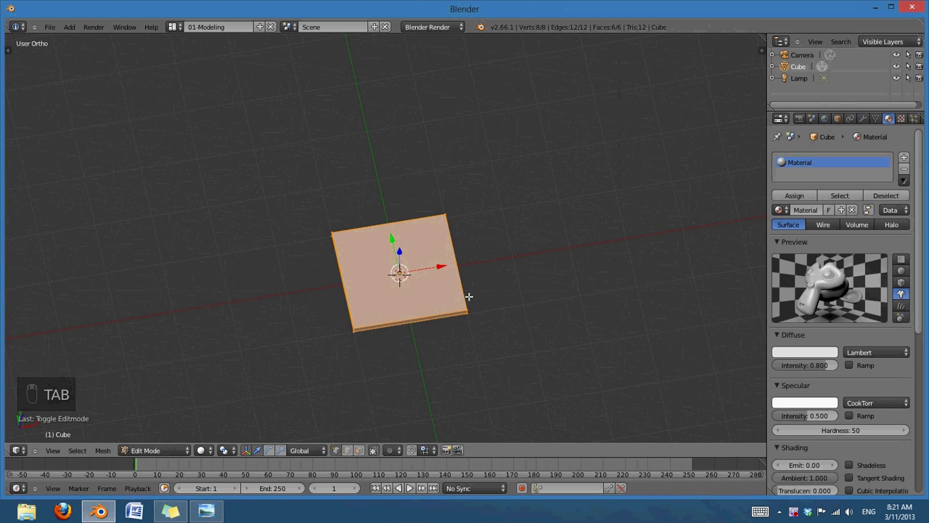
key(ctrl+r)
click(462, 272)
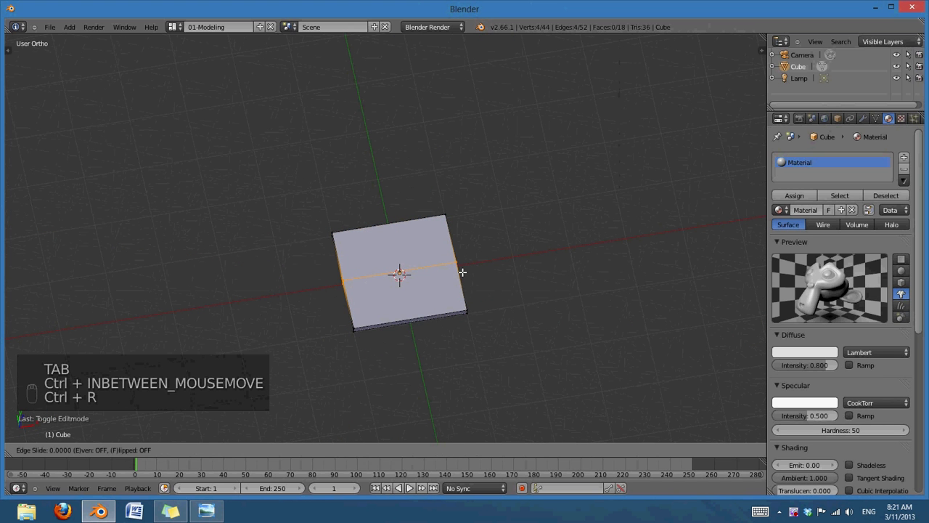
click(462, 272)
key(ctrl+r)
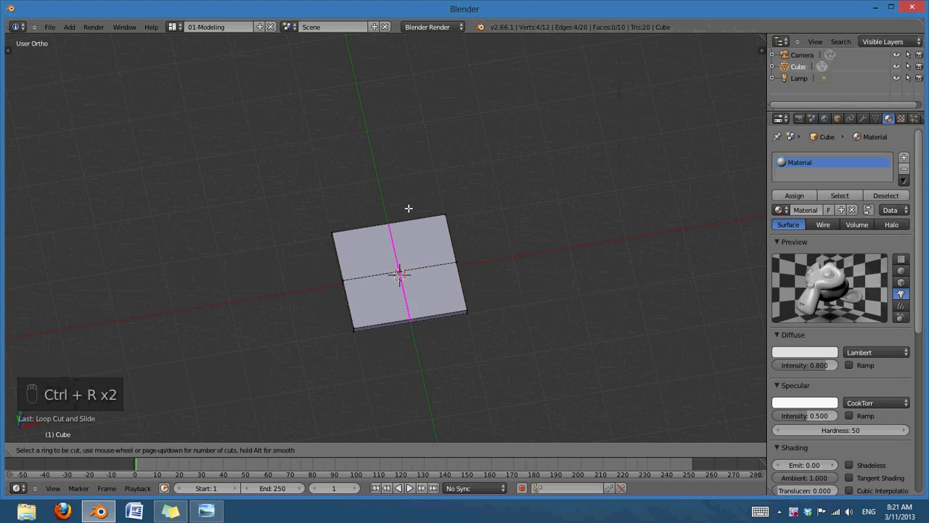
click(408, 209)
click(408, 210)
Scale each of the slab's two centre loops outward so that its outline becomes an eight-sided disc, and return to solid Object Mode.
key(s)
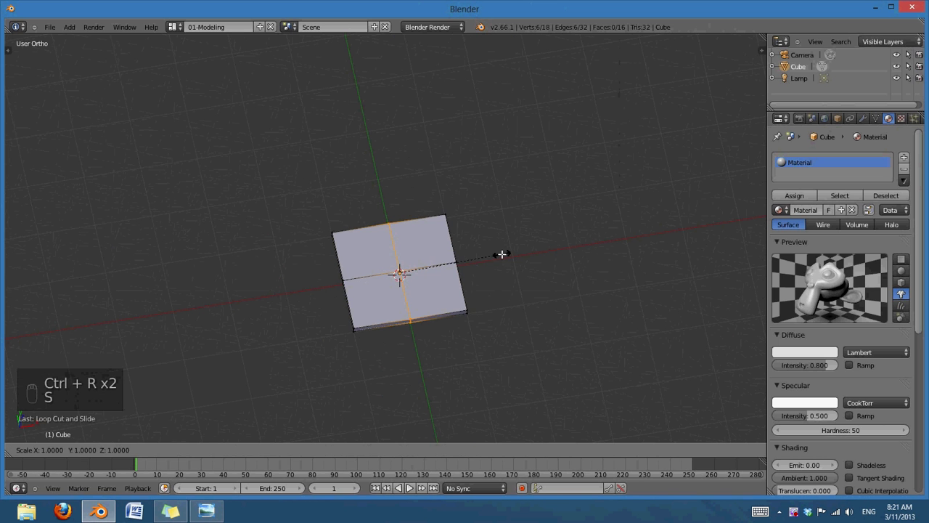
click(547, 255)
key(a)
key(z)
key(b)
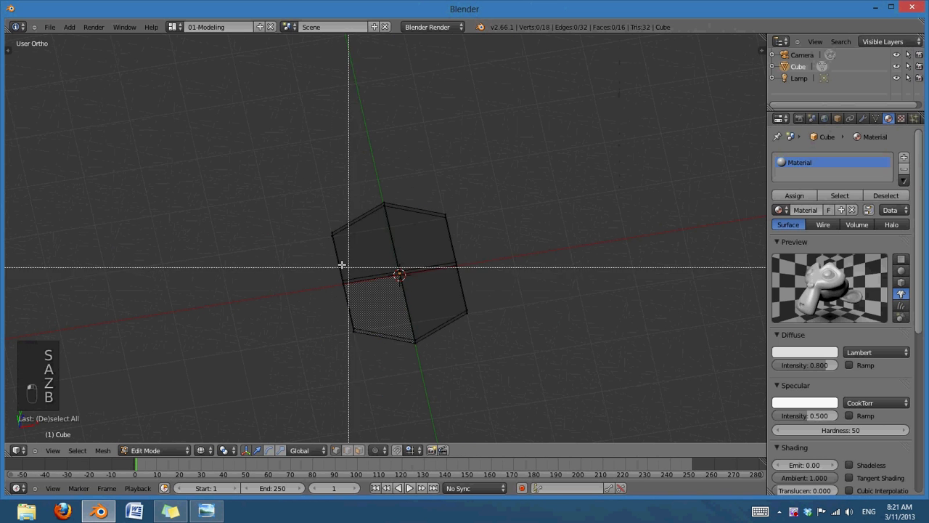
drag(303, 257, 486, 291)
key(s)
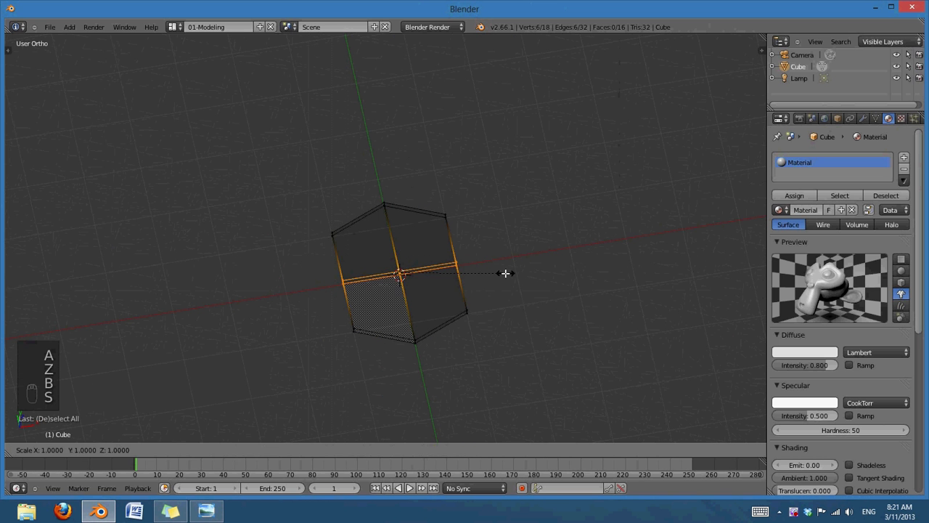
click(545, 273)
key(Tab)
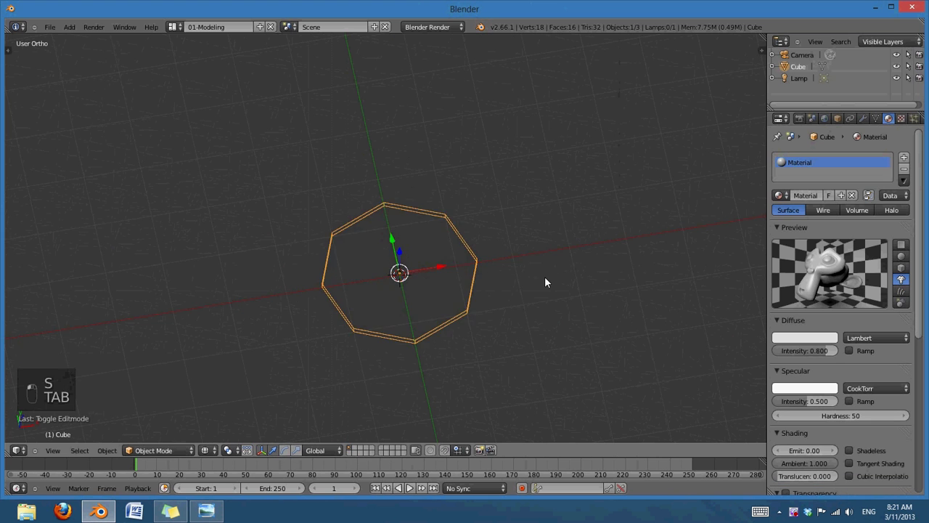
key(z)
Apply Quick Smoke to the disc so that it emits smoke inside a domain.
mouse_move(546, 282)
middle_down()
mouse_move(512, 346)
mouse_move(466, 282)
mouse_move(487, 312)
middle_up()
key(KP_1)
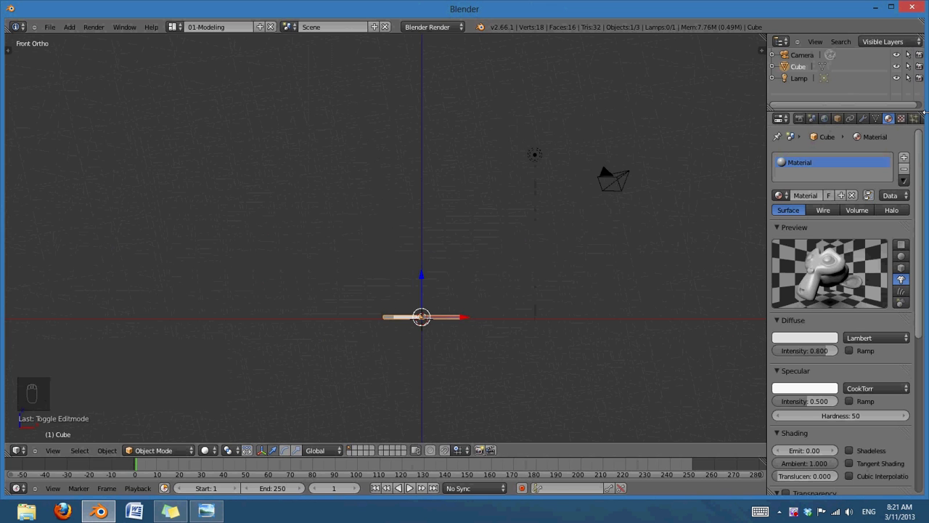
scroll(551, 308, up, 1)
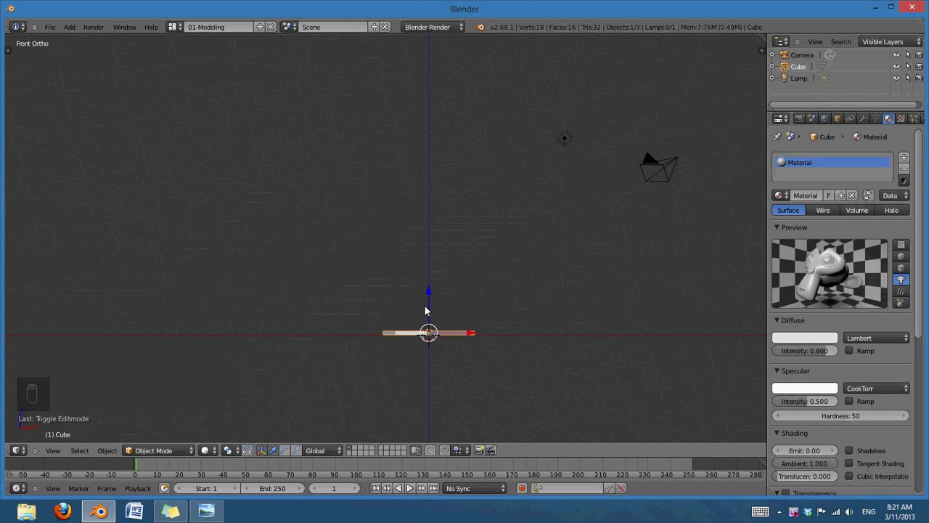
key(space)
text(quick)
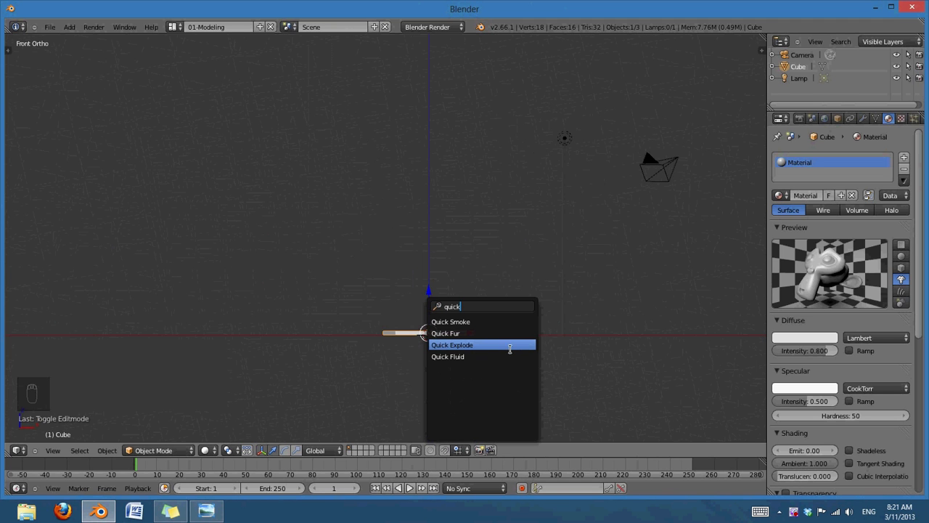
click(476, 322)
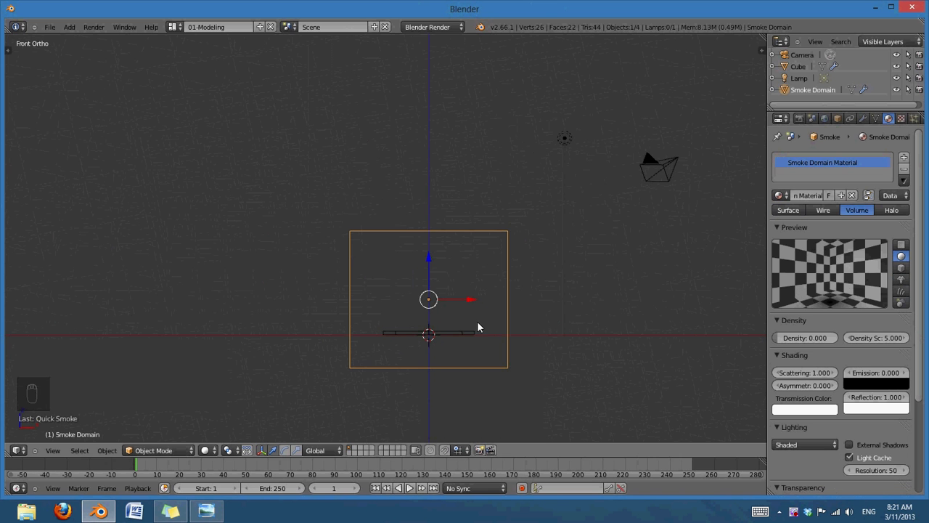
Play the smoke simulation to frame 66 and look over the smoke domain's texture settings.
click(410, 489)
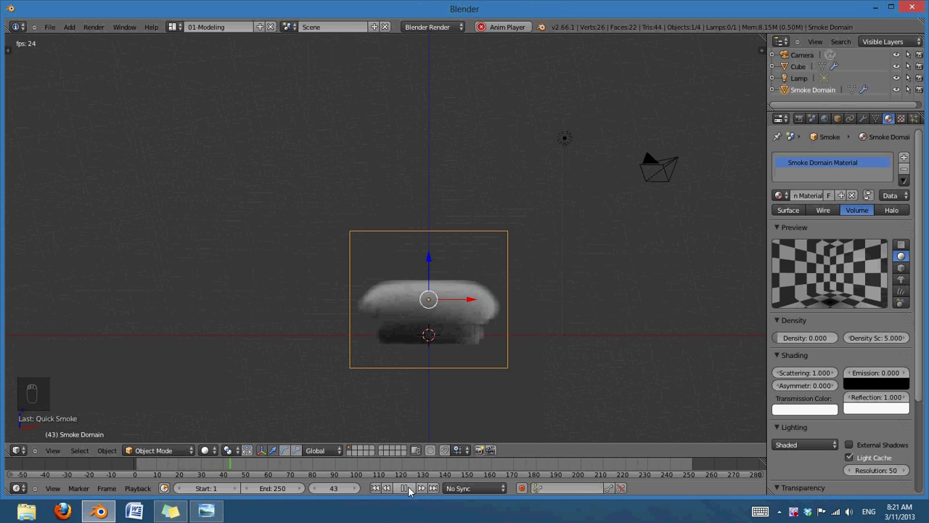
click(404, 488)
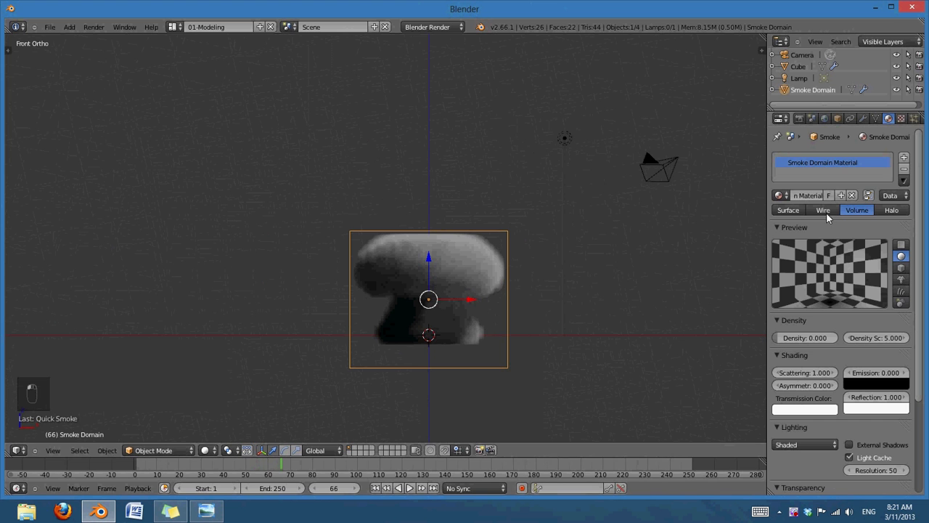
click(901, 118)
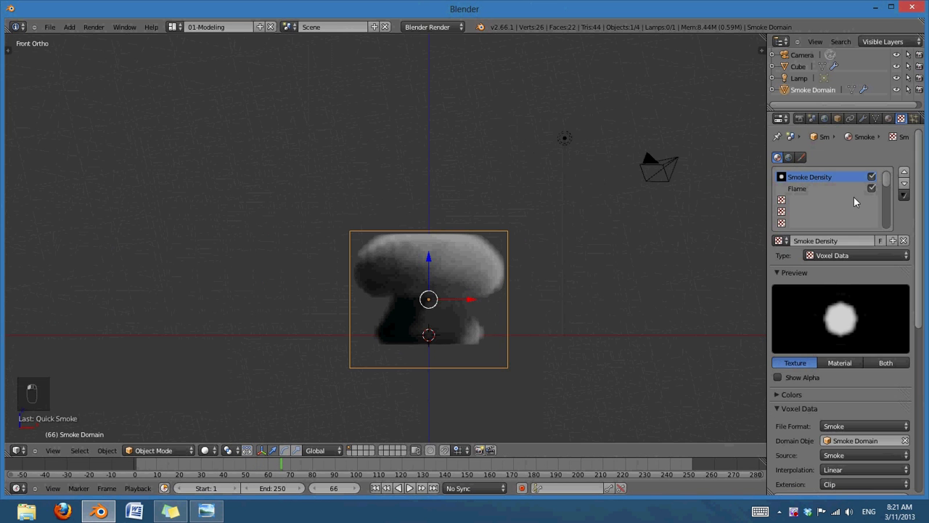
scroll(863, 189, down, 5)
scroll(882, 153, up, 5)
click(888, 118)
Align the camera to the front view and move it so the smoke domain is centred in the frame.
key(KP_1)
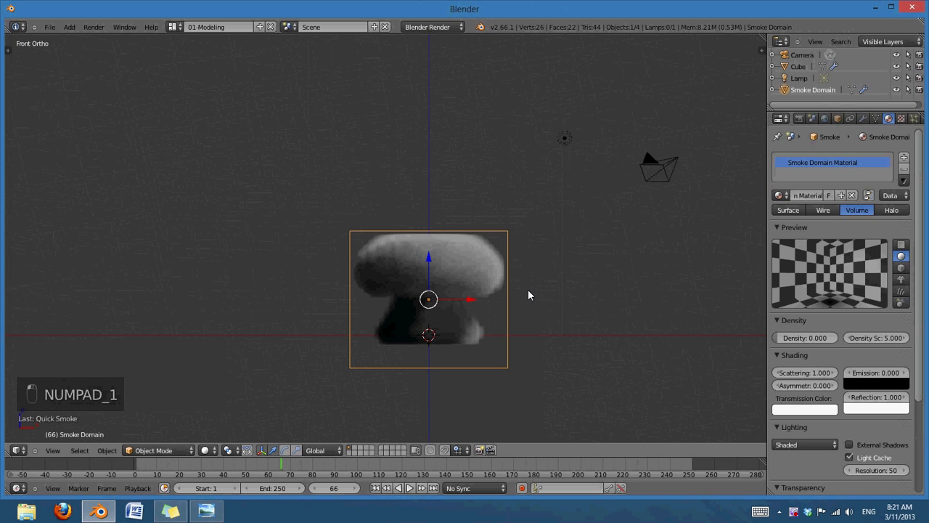
key(KP_0)
key(KP_1)
key(ctrl+alt+KP_0)
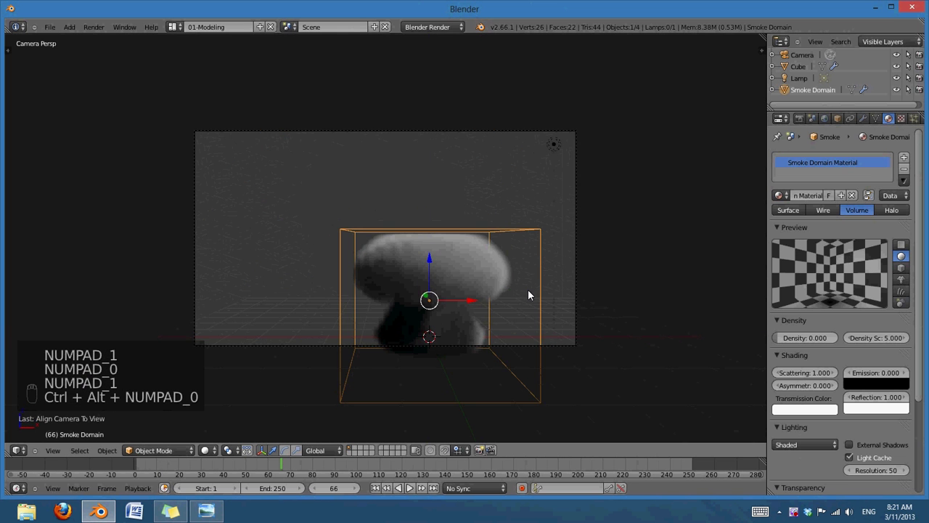
right_click(581, 255)
key(g)
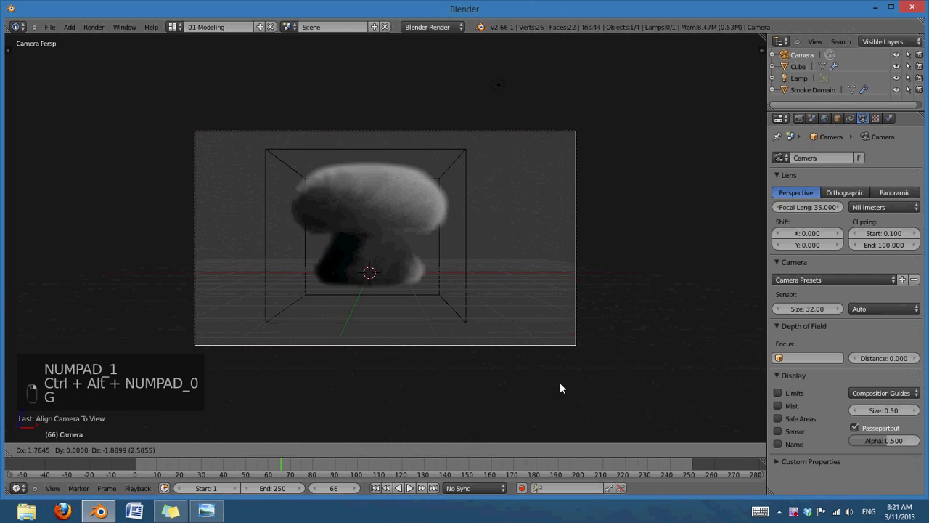
click(417, 301)
scroll(409, 299, up, 3)
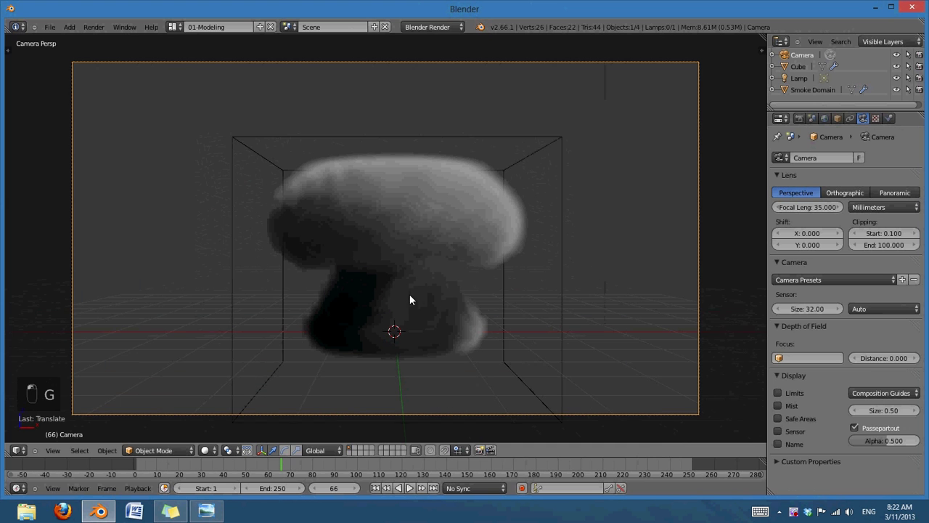
Set the world's horizon color to black.
click(823, 118)
click(794, 311)
drag(804, 218, 805, 243)
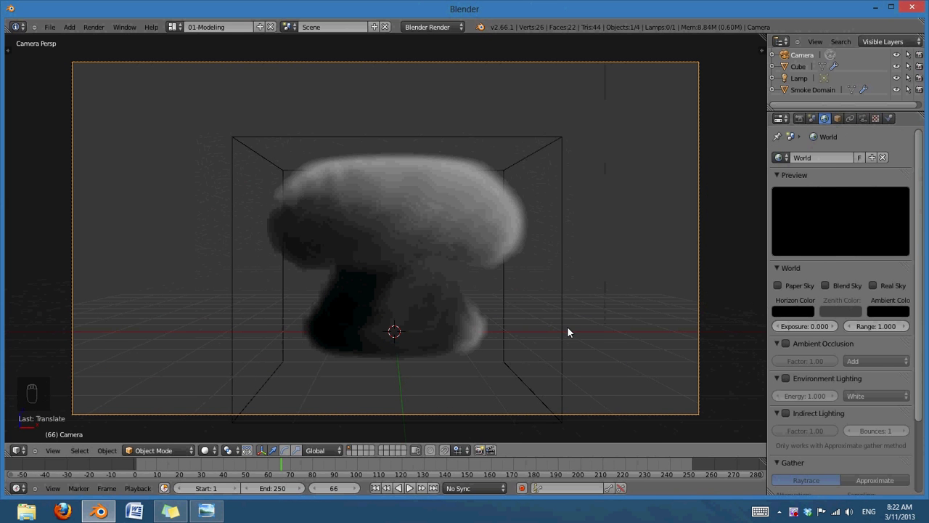
Test-render frame 66 and move the lamp to the camera's side of the smoke domain in top view.
key(F12)
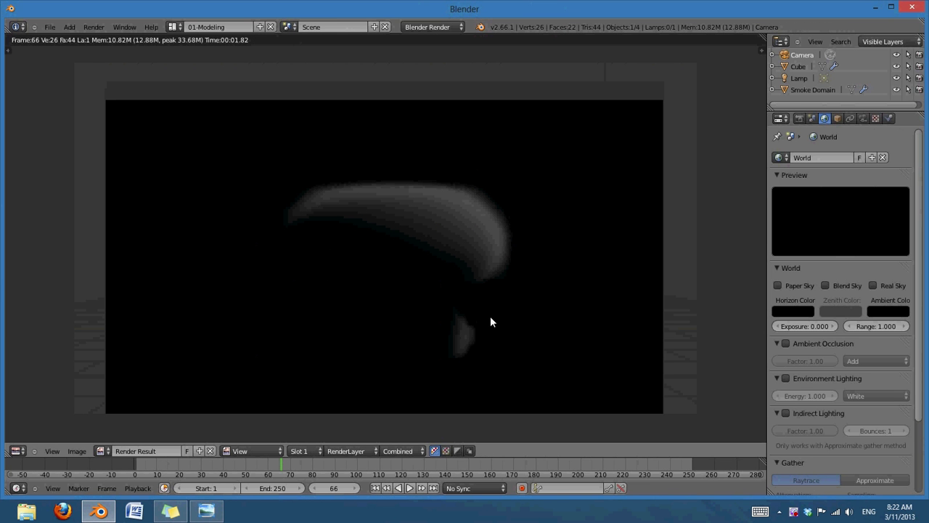
key(Escape)
key(KP_7)
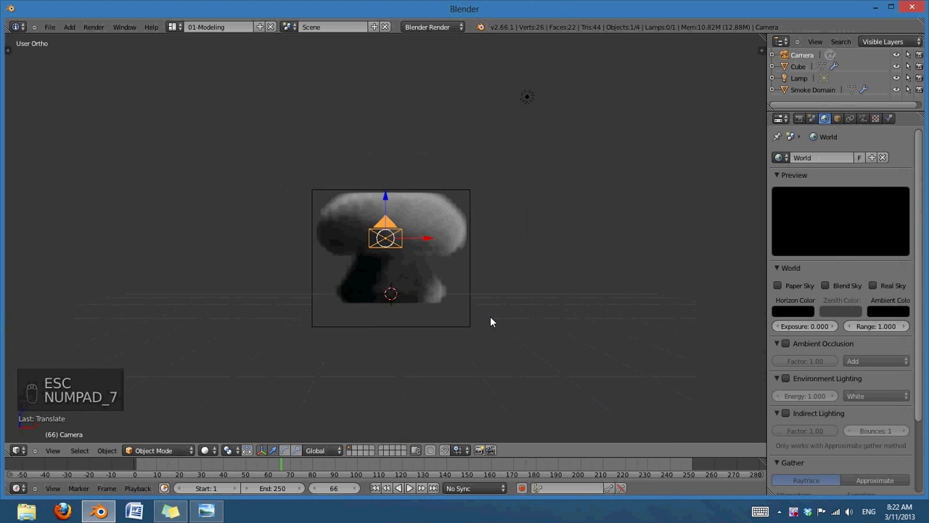
right_click(572, 214)
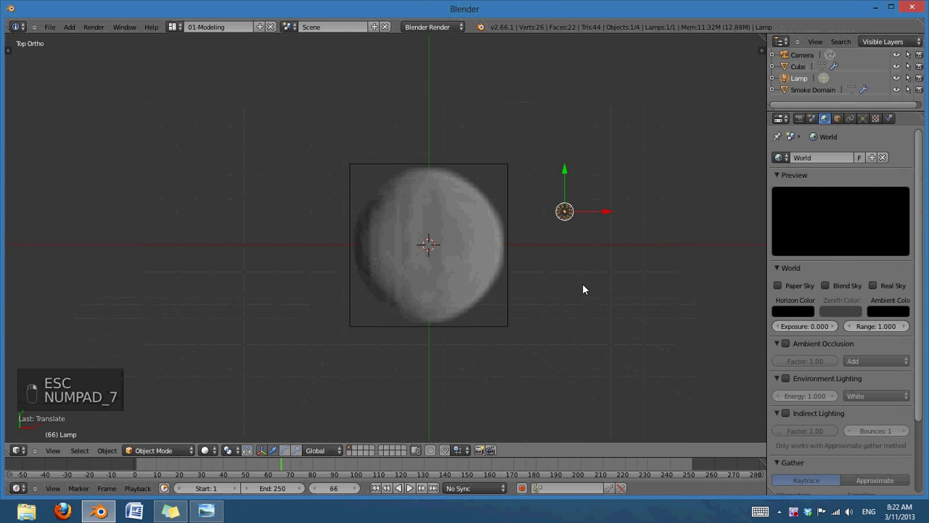
key(g)
click(626, 356)
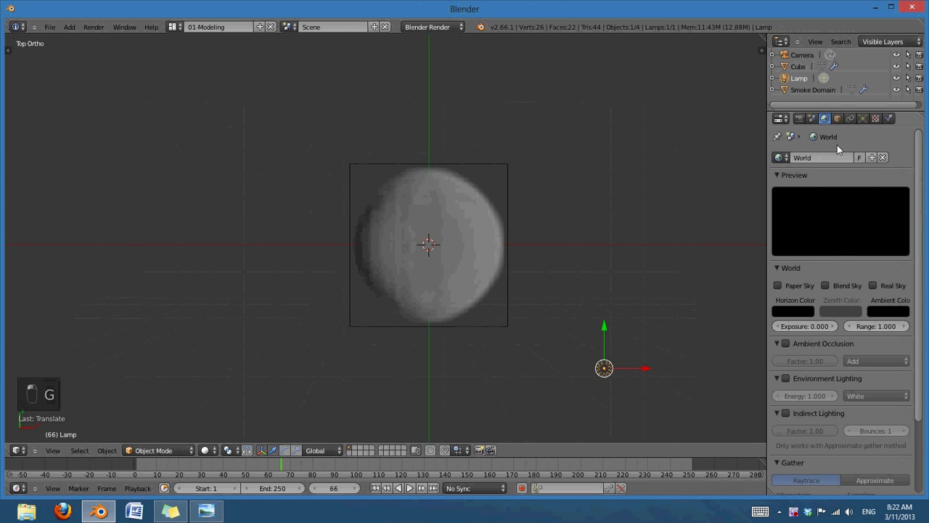
Change the lamp type to Sun and rotate it in top view to redirect its light.
click(863, 119)
click(813, 285)
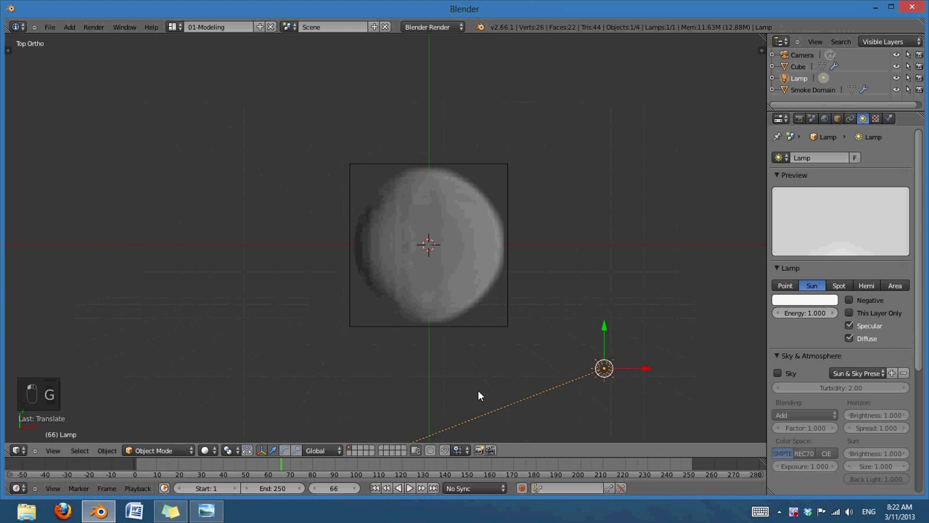
key(r)
click(422, 166)
key(KP_1)
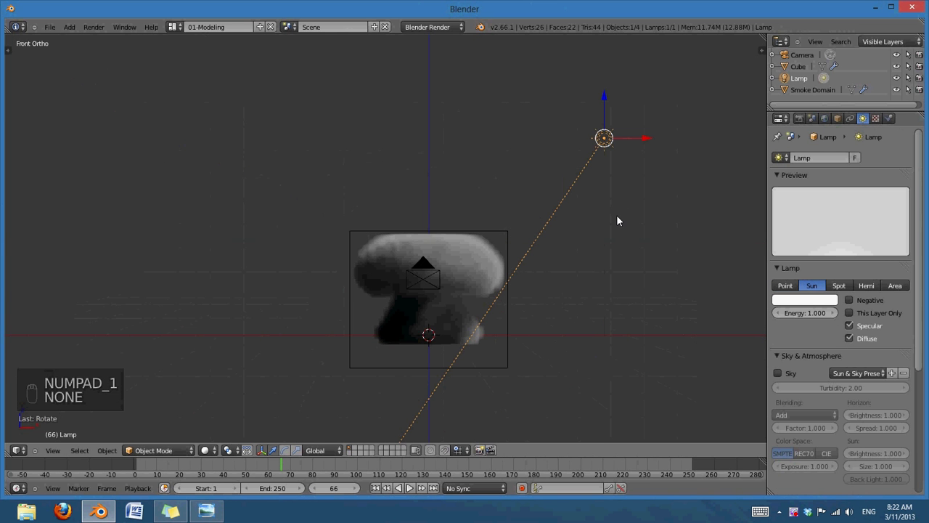
Reposition the sun lamp in top view and rotate it so its light runs diagonally across the smoke domain.
key(KP_7)
key(g)
click(369, 317)
key(r)
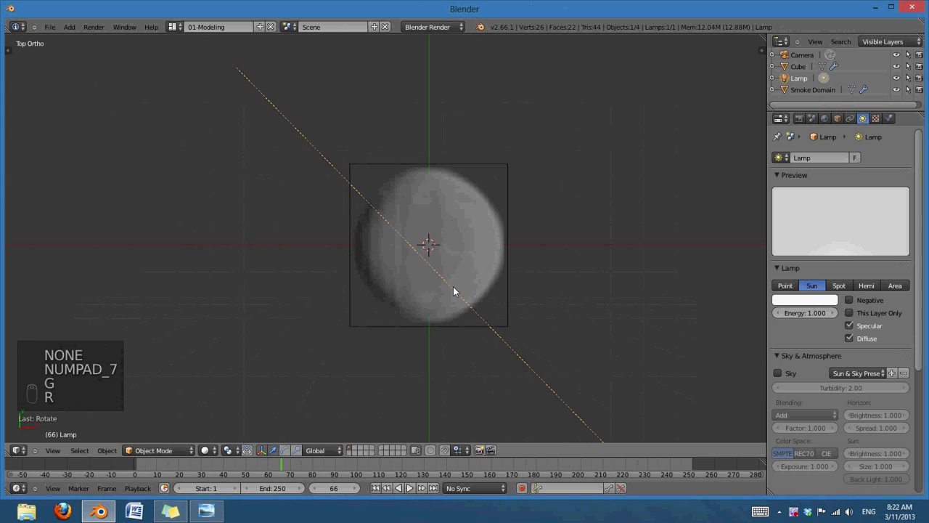
click(453, 286)
Render frame 66 through the camera and check how the sun lights the smoke.
key(KP_0)
key(F12)
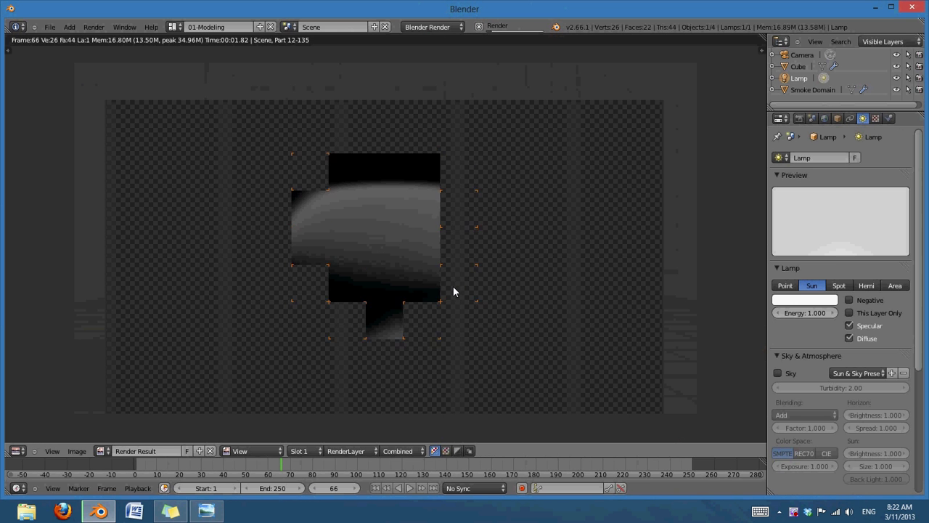
middle_drag(453, 300, 463, 299)
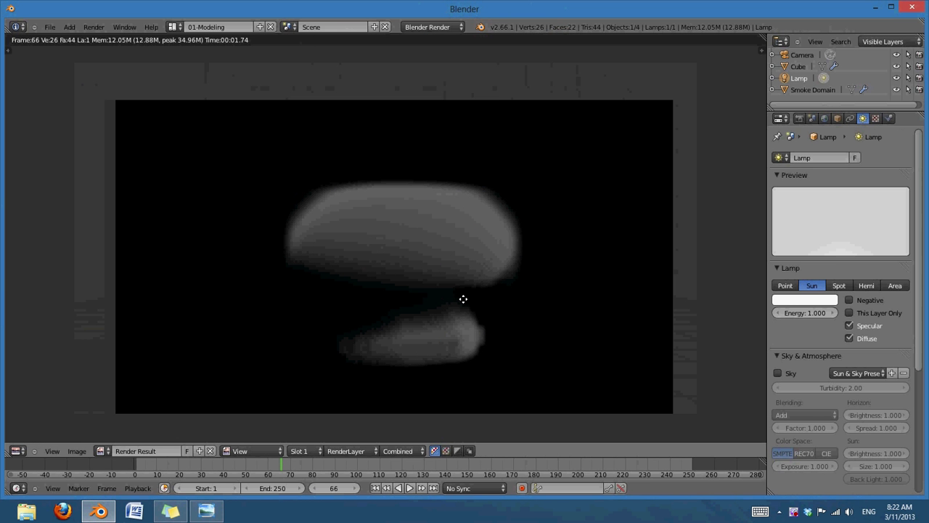
key(Escape)
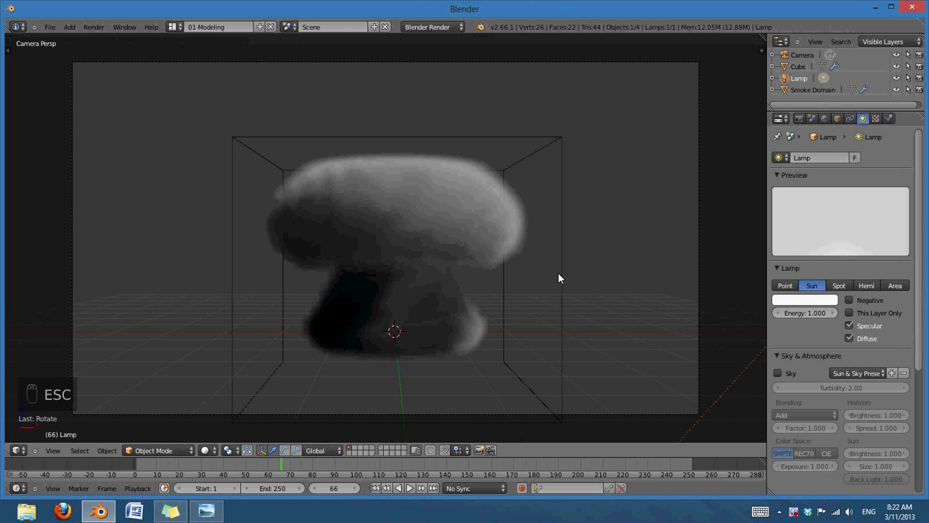
Select the smoke domain, show its physics settings and inspect the domain from several angles.
right_click(558, 273)
key(KP_1)
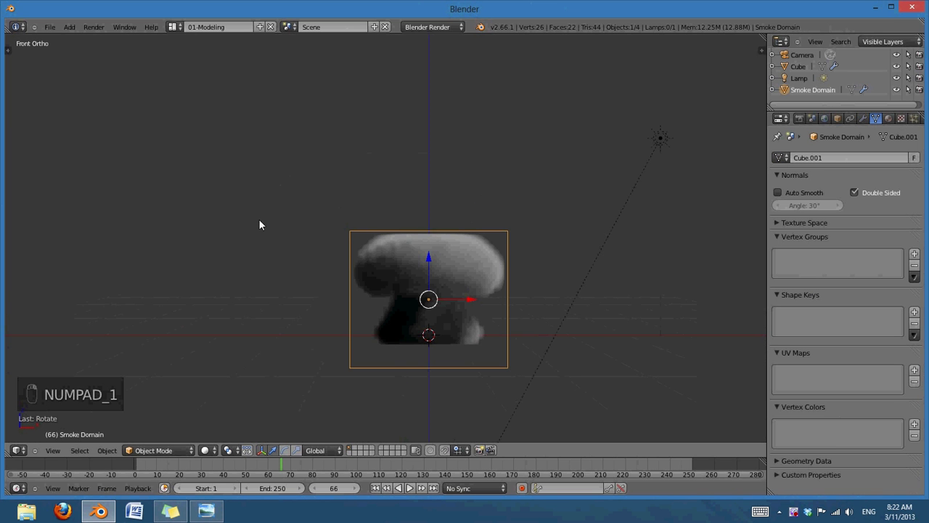
shift+middle_drag(631, 267, 614, 244)
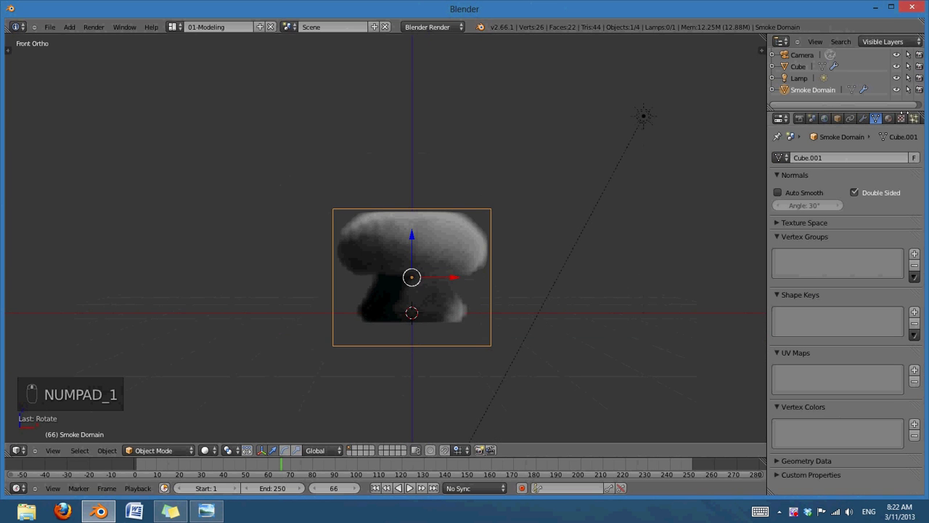
click(913, 117)
middle_drag(547, 266, 639, 290)
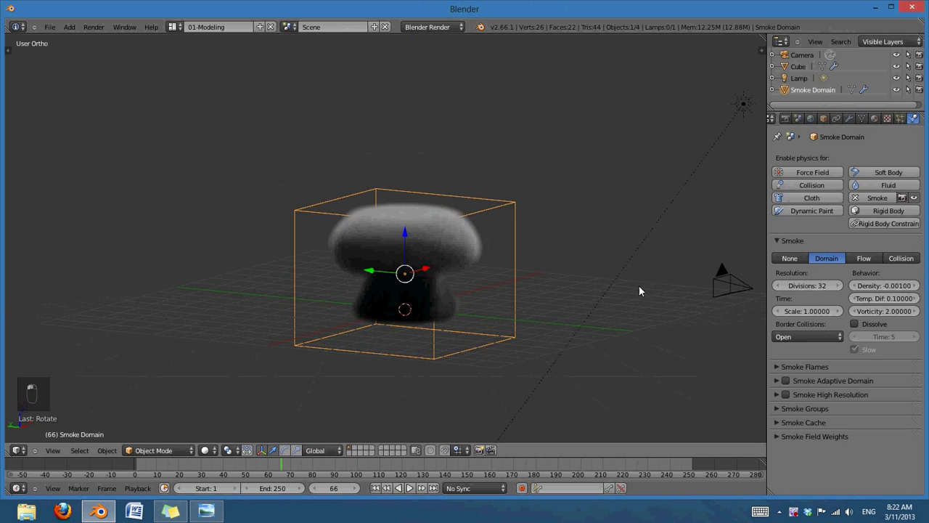
key(z)
scroll(640, 332, up, 4)
key(z)
mouse_move(639, 343)
middle_down()
mouse_move(516, 356)
mouse_move(487, 335)
middle_up()
scroll(511, 357, down, 5)
key(KP_1)
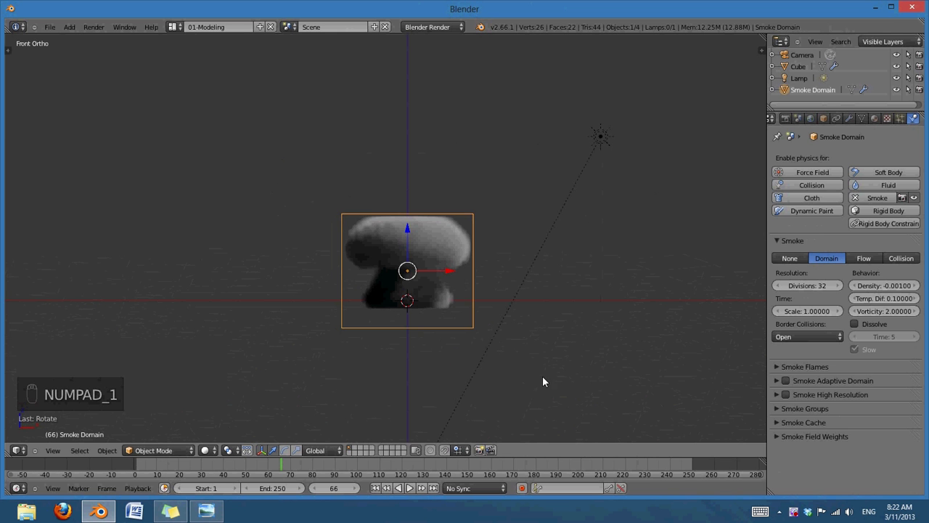
scroll(514, 254, down, 2)
scroll(509, 261, up, 3)
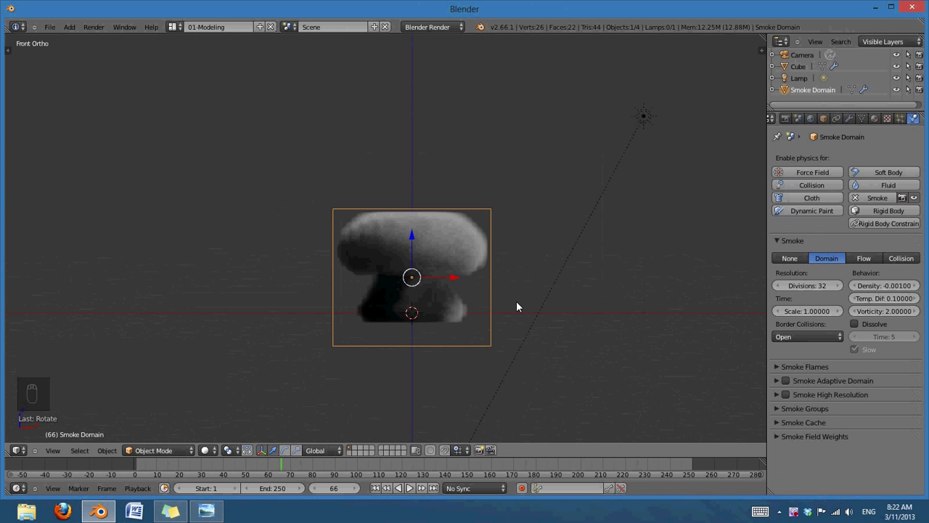
Return to frame 1 and scale the smoke domain by 2.
key(s)
right_click(586, 298)
click(376, 488)
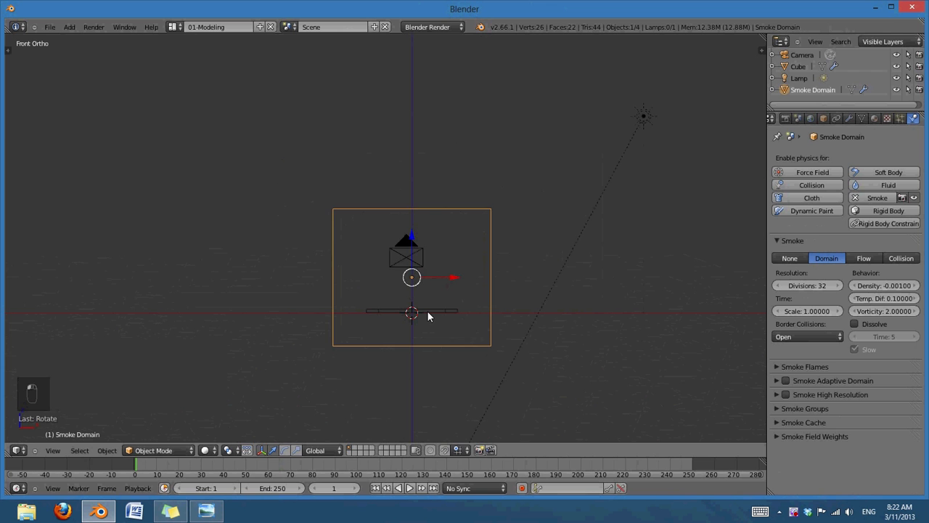
text(s21)
key(Return)
text(s2)
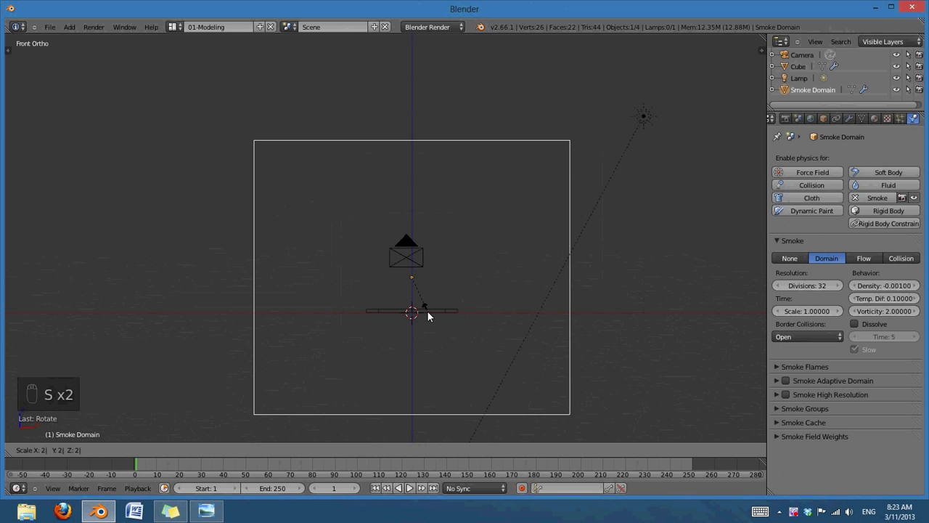
key(Return)
Scale the smoke domain by a further factor of 2 and raise it along Z so the emitter sits near its base.
scroll(608, 260, down, 5)
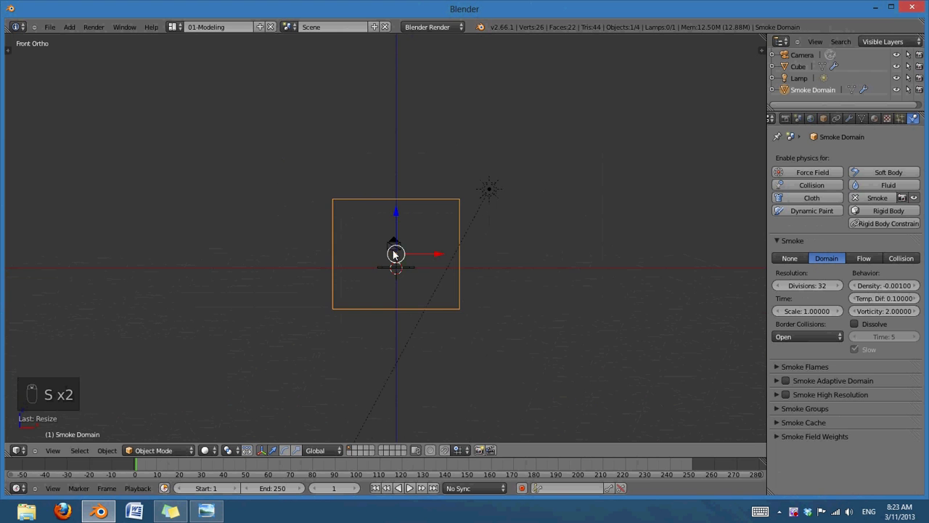
middle_drag(492, 286, 472, 252)
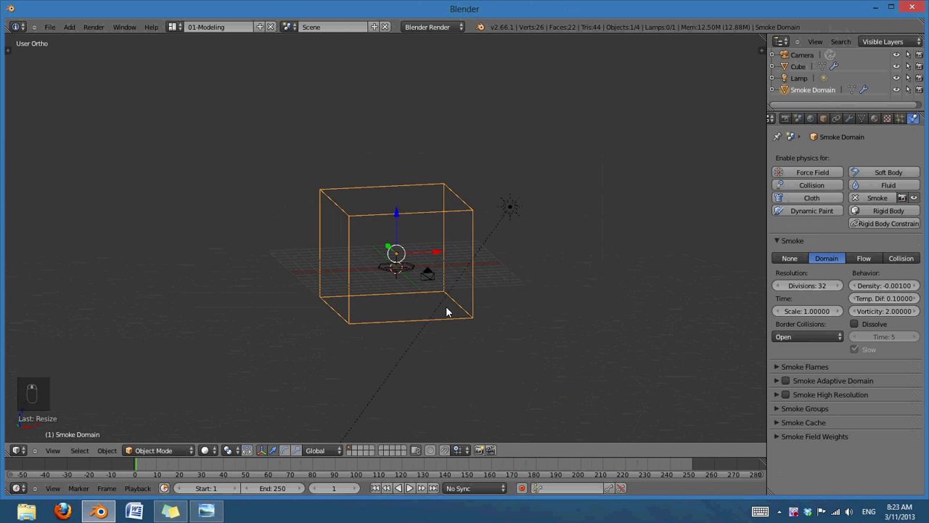
key(KP_1)
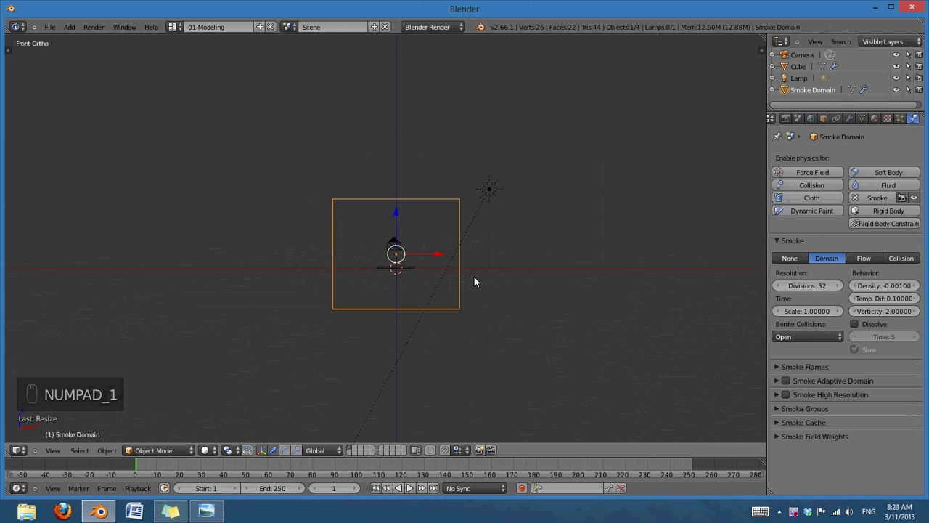
shift+middle_drag(474, 276, 458, 299)
scroll(458, 304, up, 1)
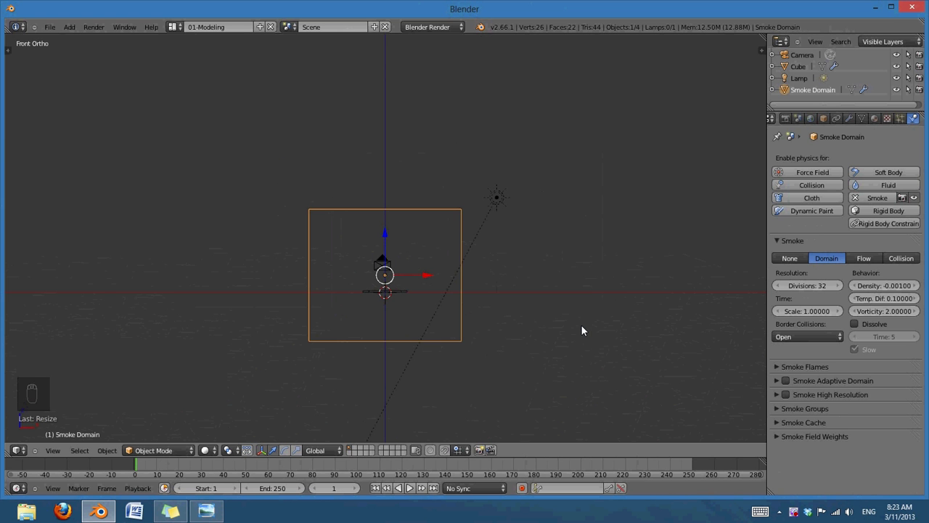
key(s)
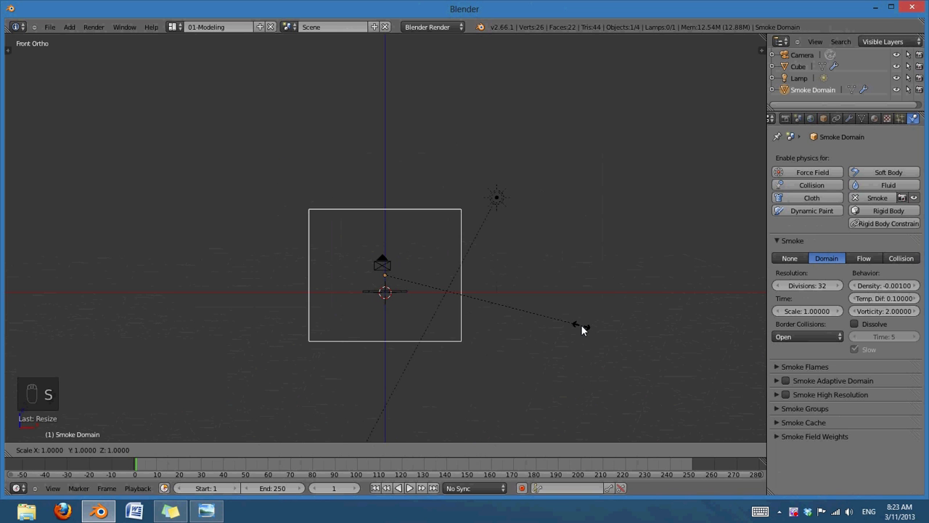
text(2)
key(Return)
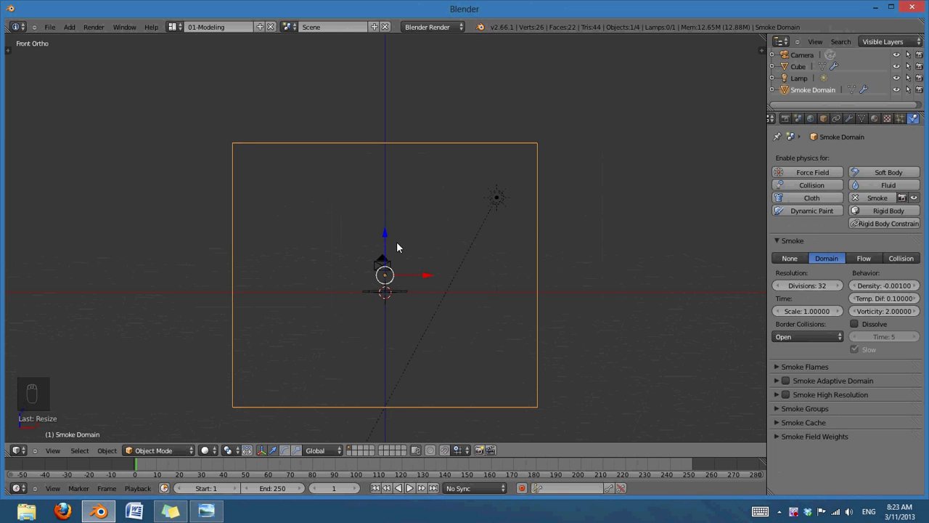
drag(385, 234, 382, 148)
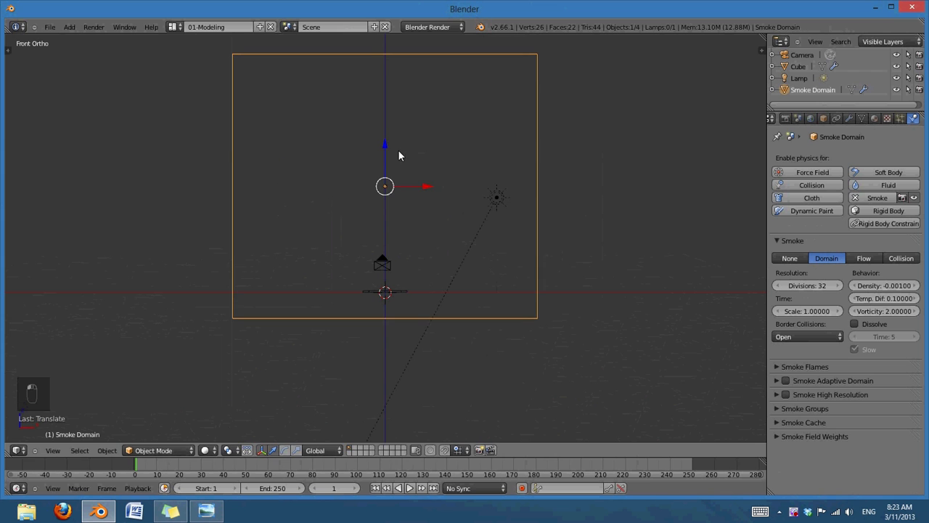
Stretch the smoke domain to twice its width along X and shift it about 12 units along X, leaving the emitter near one end.
key(s)
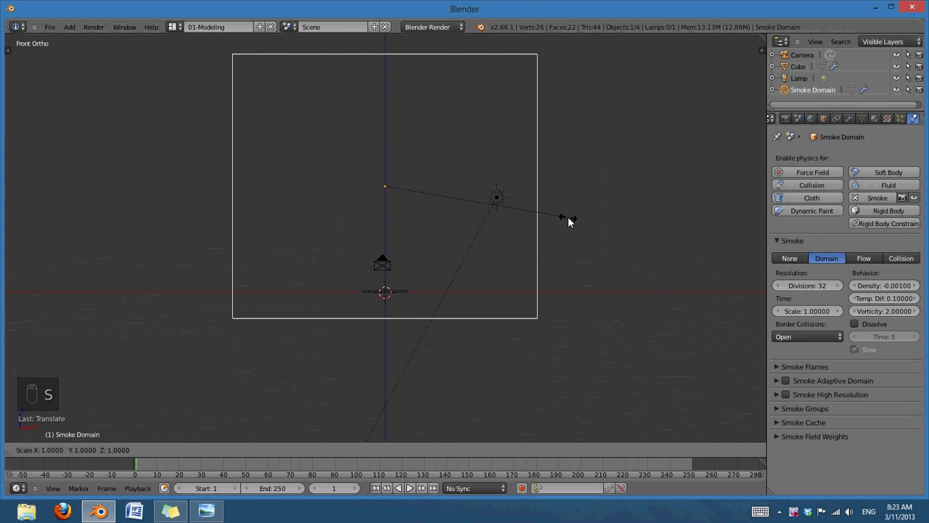
key(x)
click(568, 217)
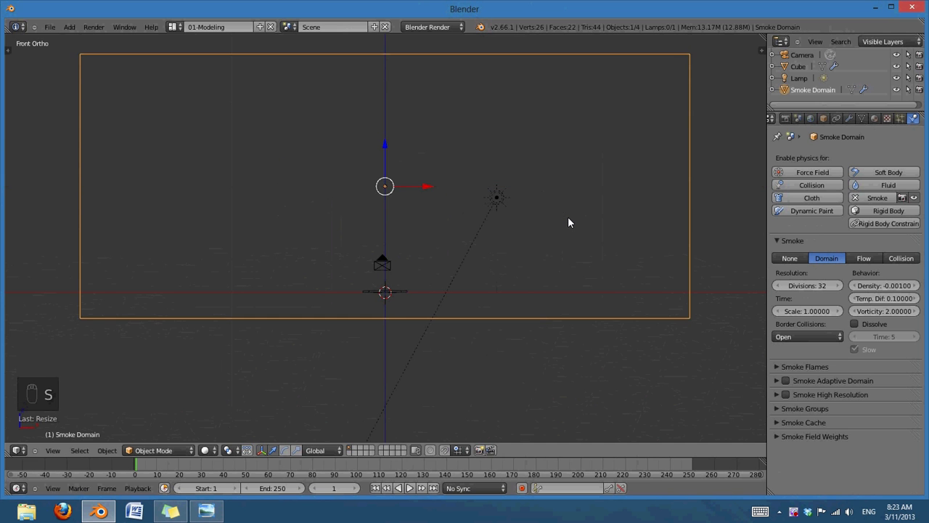
key(g)
key(x)
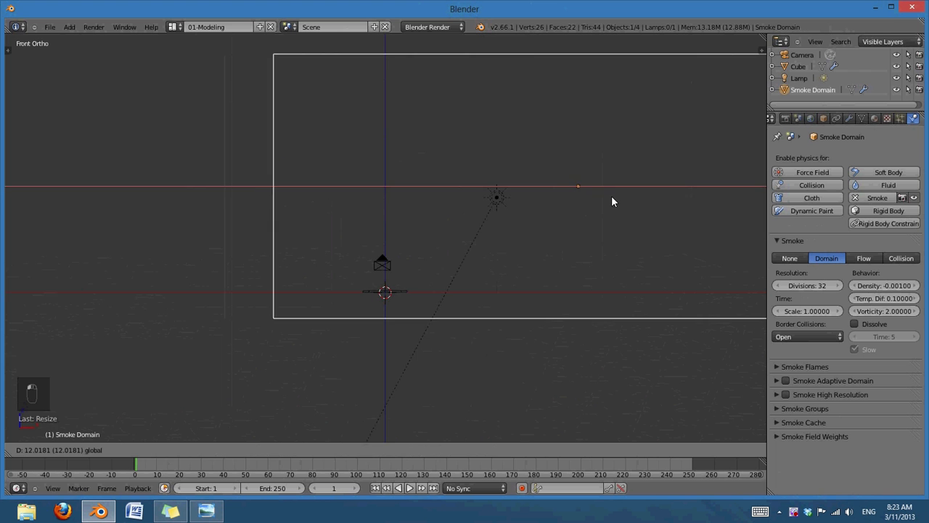
click(612, 201)
scroll(624, 232, down, 3)
shift+middle_drag(628, 246, 433, 244)
scroll(305, 279, up, 2)
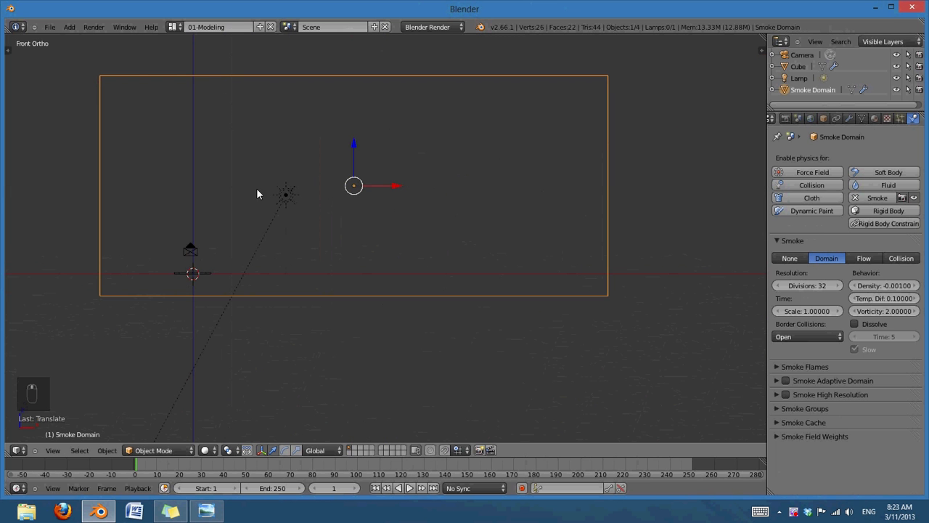
shift+middle_drag(458, 316, 506, 326)
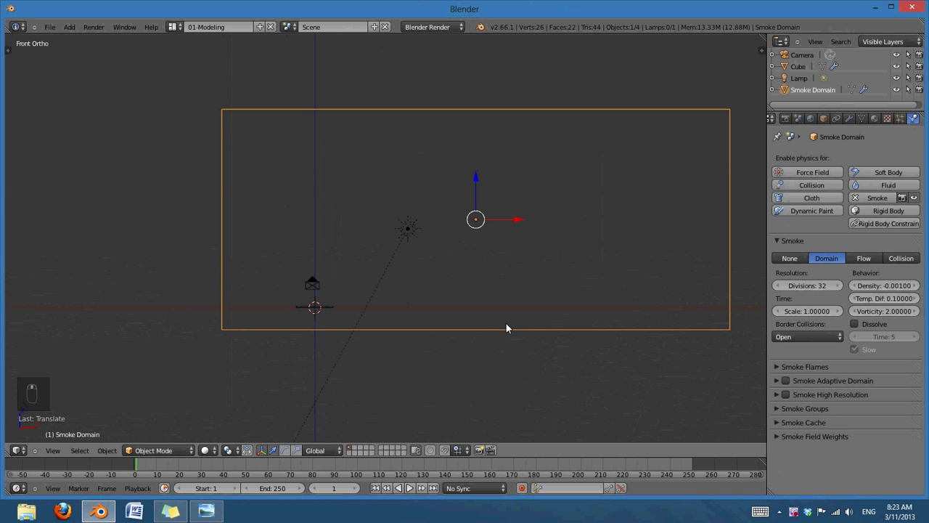
scroll(545, 343, up, 1)
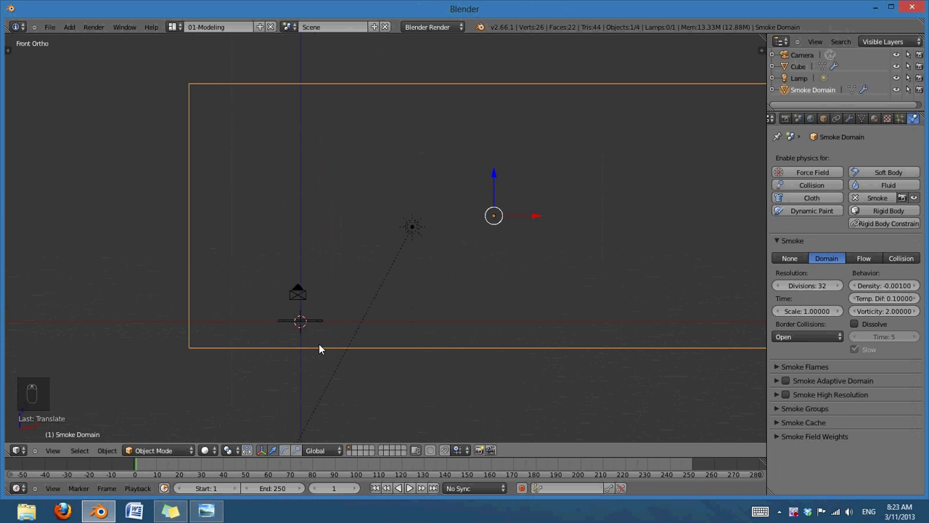
Play the smoke simulation to frame 89 in the enlarged domain and return to frame 1.
click(410, 488)
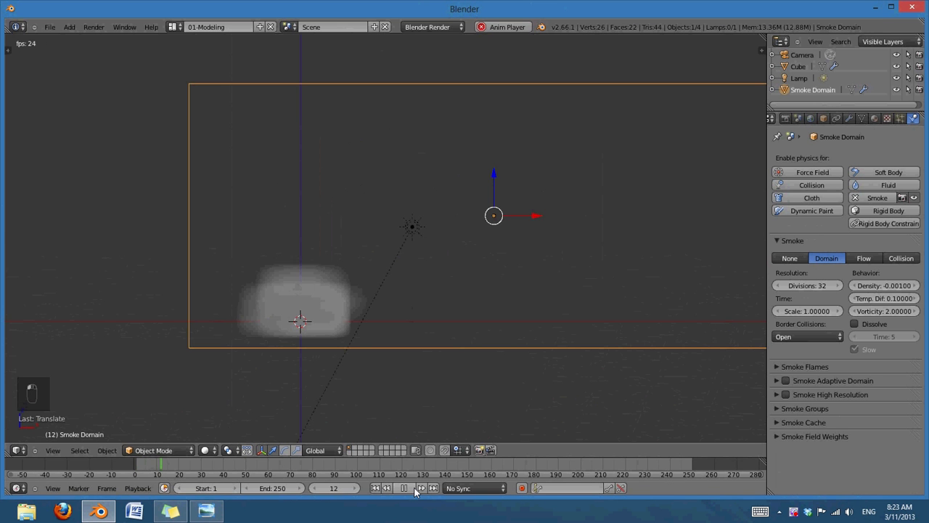
scroll(413, 360, down, 4)
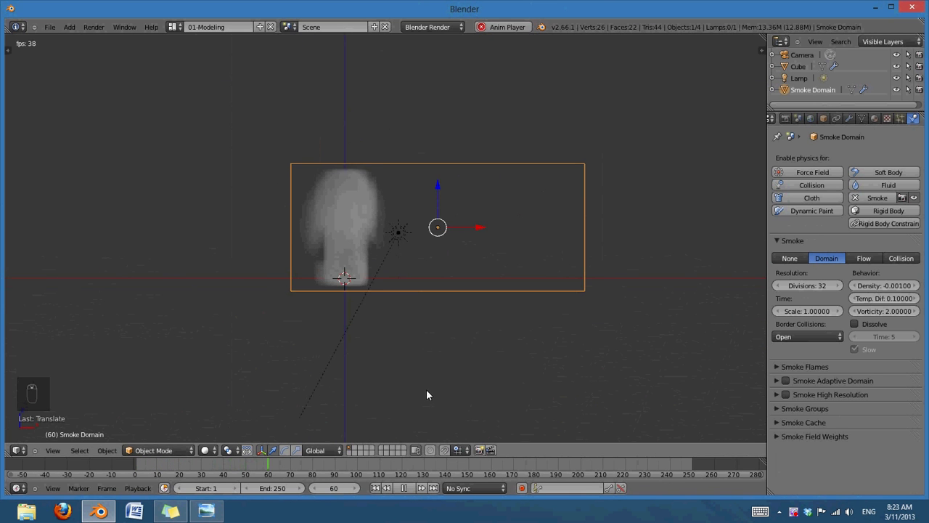
scroll(415, 432, up, 2)
click(403, 487)
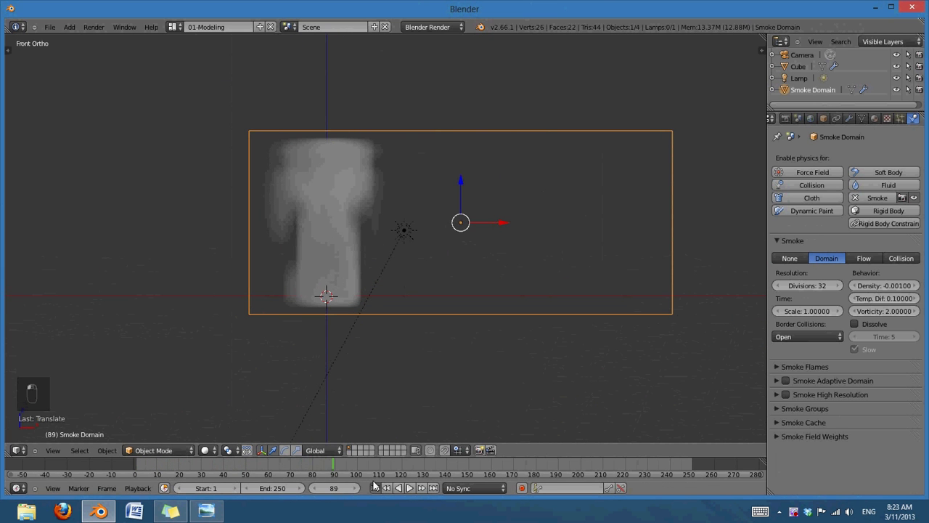
click(375, 487)
Add a Wind force field, rotate it to blow along X, and place it just outside the domain's emitter end.
key(shift+a)
mouse_move(331, 317)
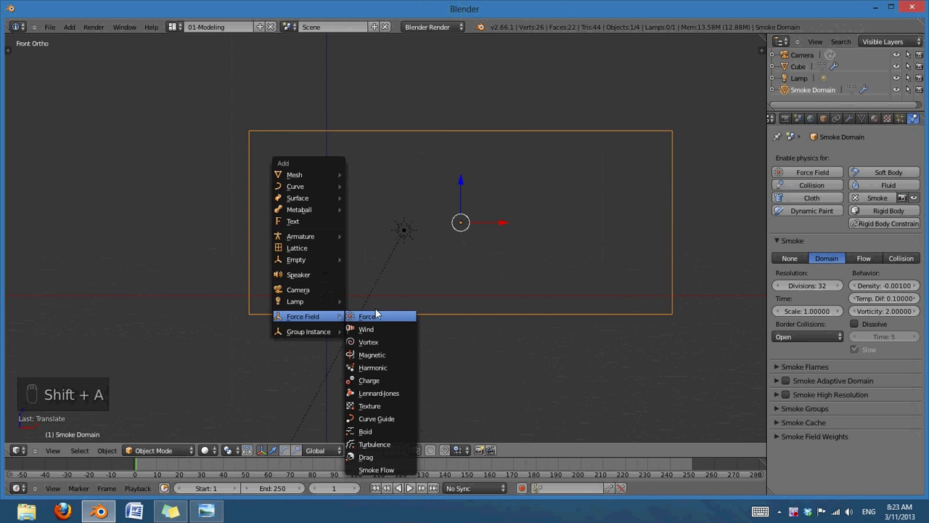
click(386, 331)
key(r)
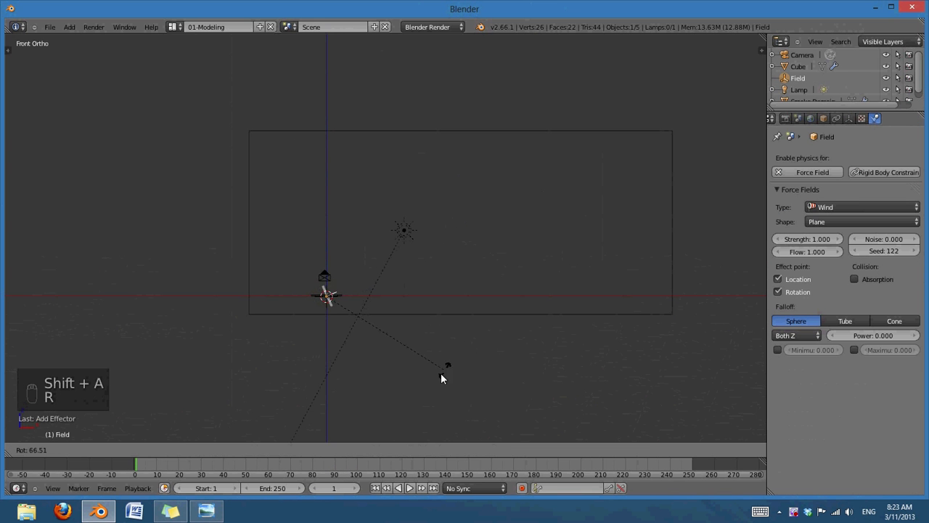
click(392, 398)
key(g)
click(297, 341)
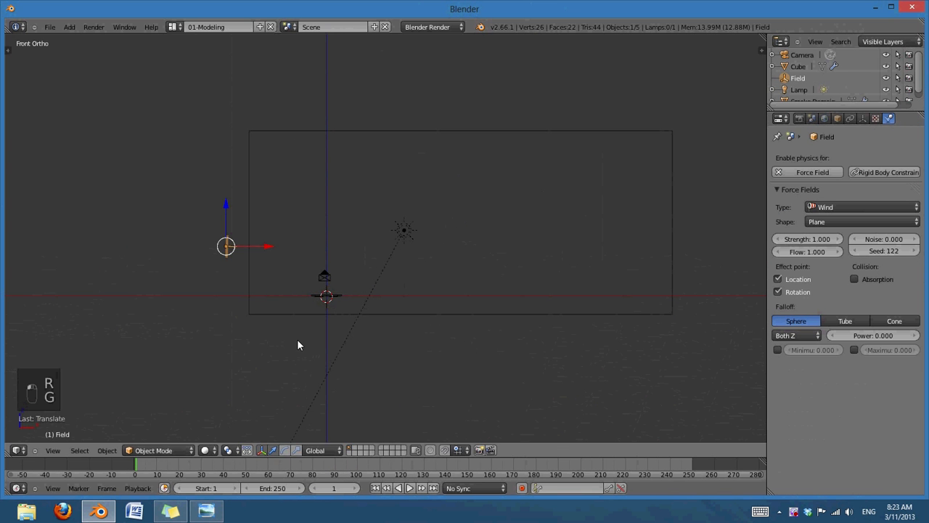
key(r)
click(375, 291)
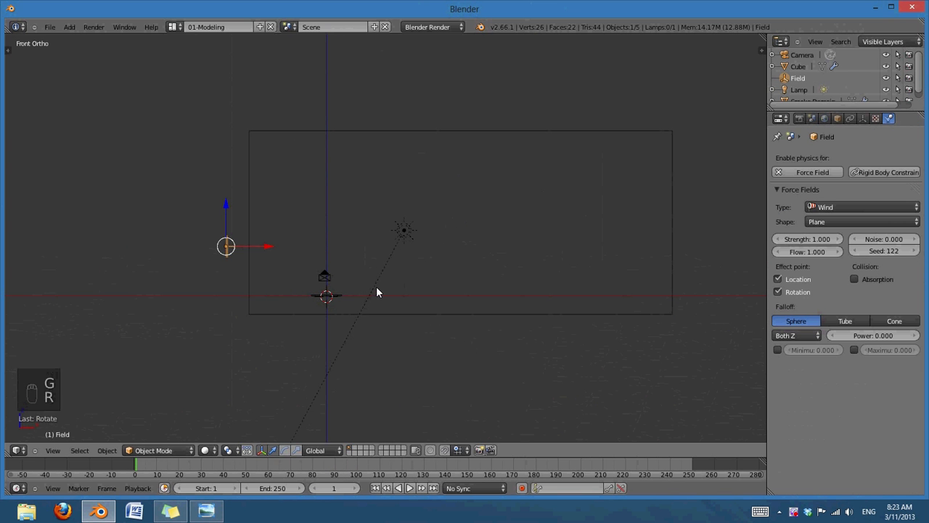
Play the smoke simulation and set the wind field's strength to 10.
click(410, 488)
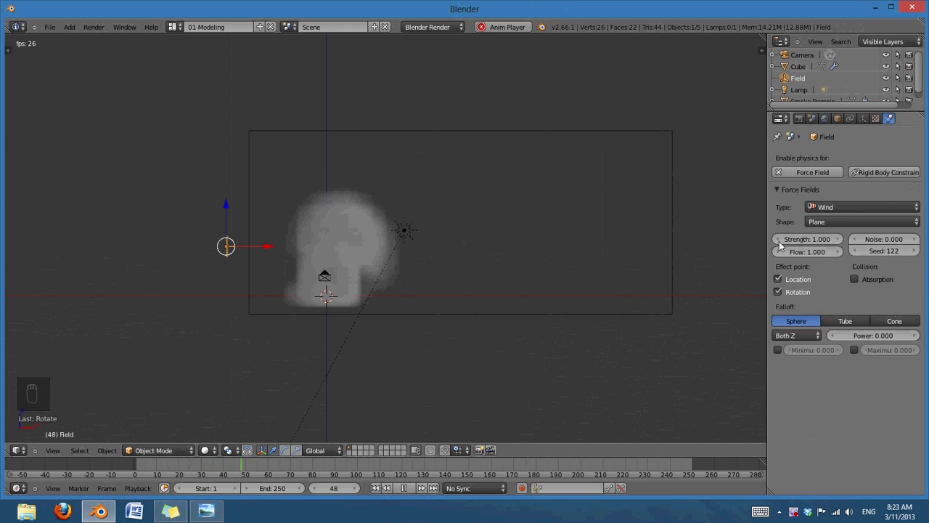
click(810, 238)
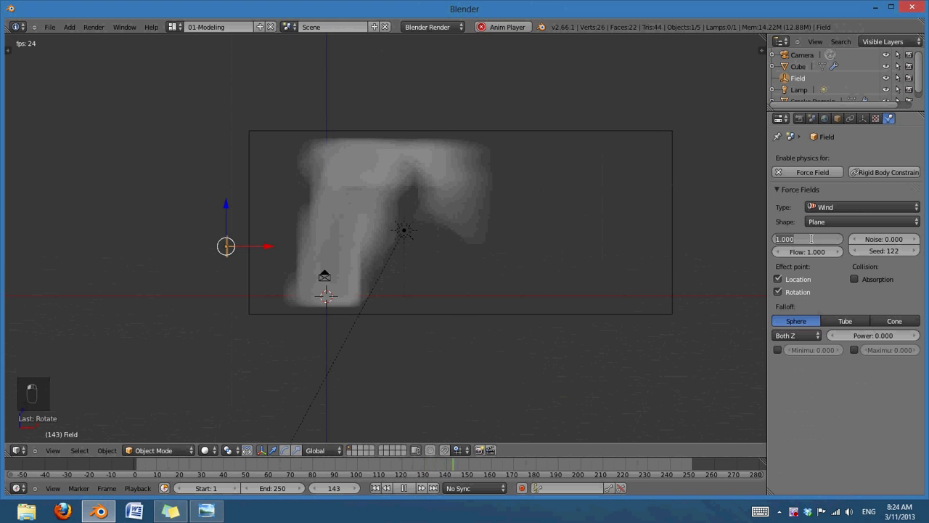
key(Return)
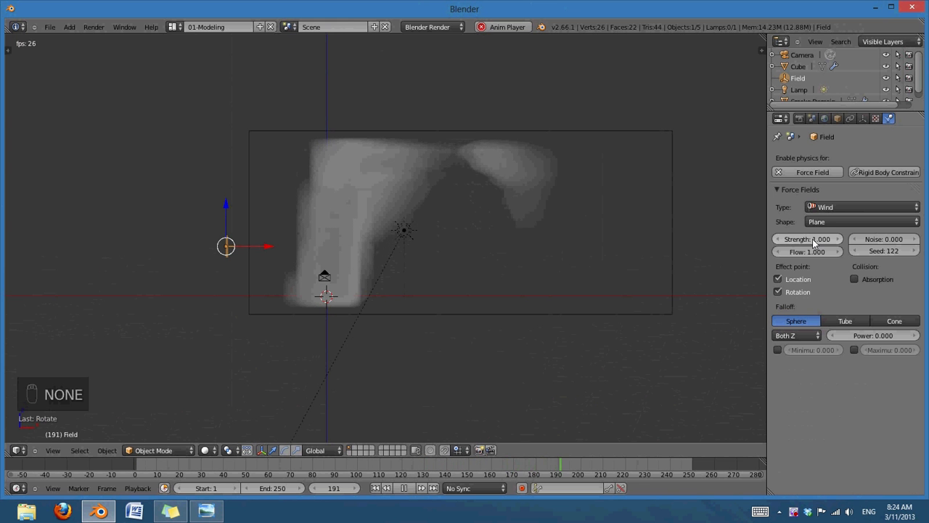
click(810, 239)
text(1)
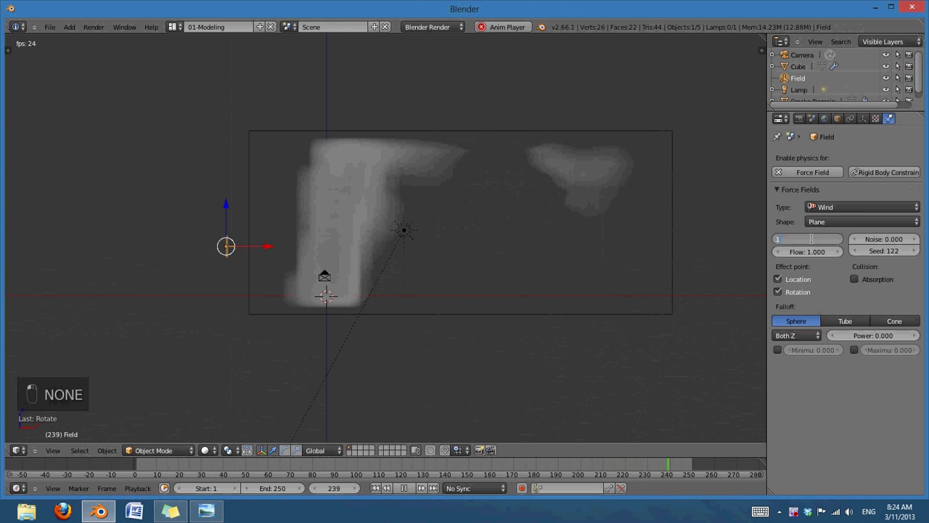
text(0)
key(Return)
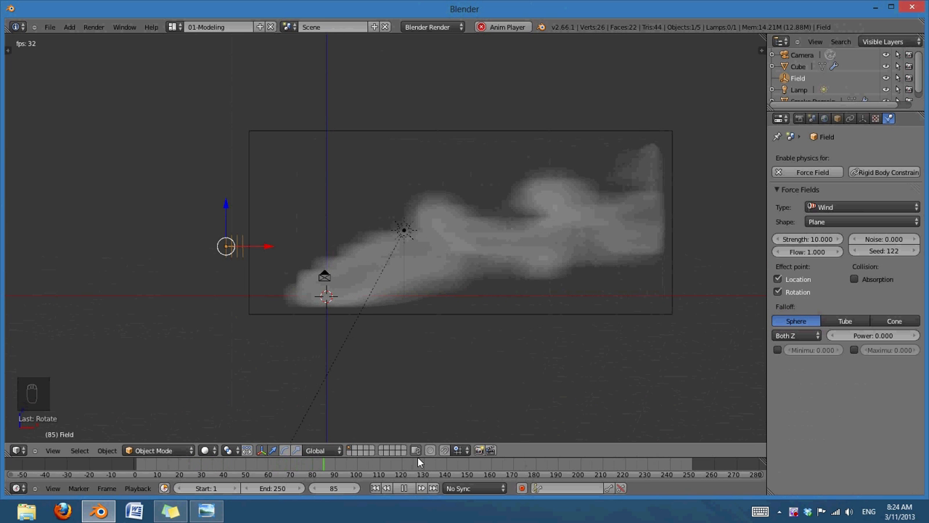
Inspect the wind-blown smoke at frame 110, return to frame 1, and replay the simulation to frame 109.
key(alt+a)
mouse_move(444, 267)
middle_down()
mouse_move(572, 292)
mouse_move(688, 282)
mouse_move(380, 273)
mouse_move(431, 274)
middle_up()
key(KP_1)
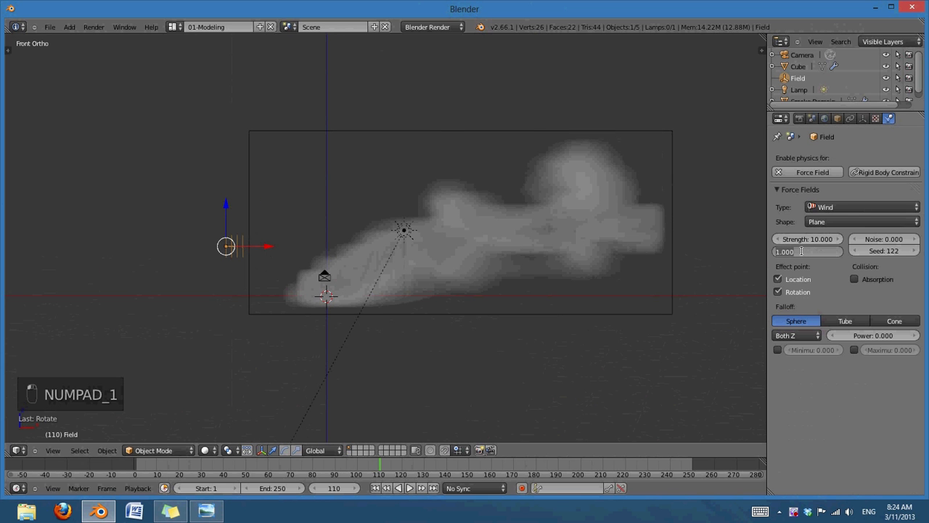
click(726, 326)
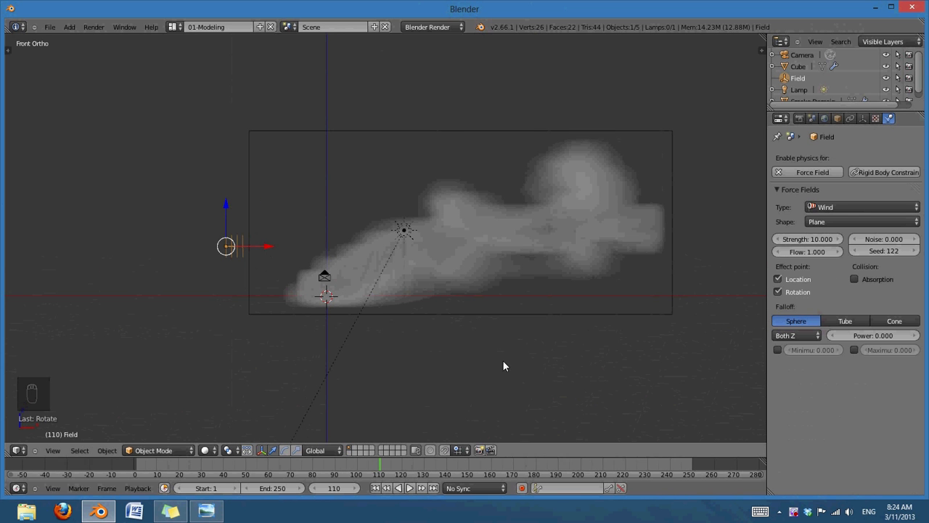
click(375, 488)
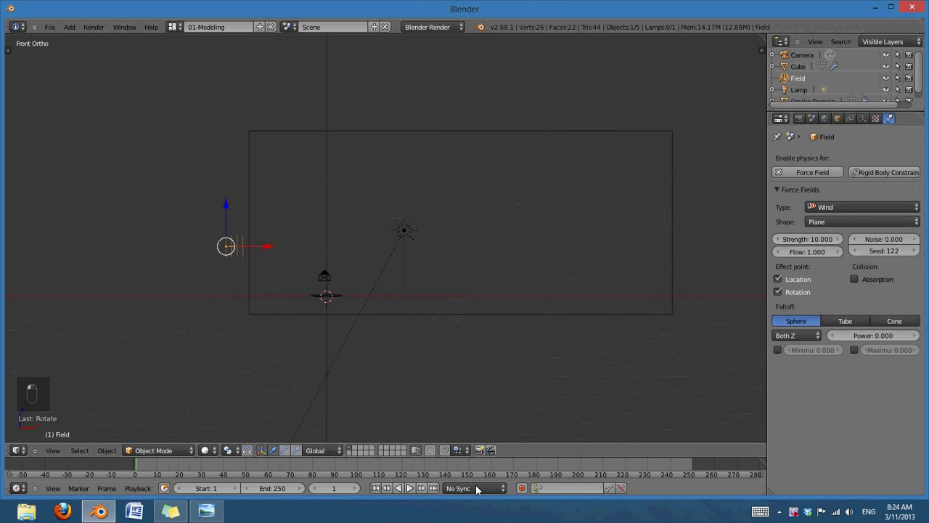
click(411, 488)
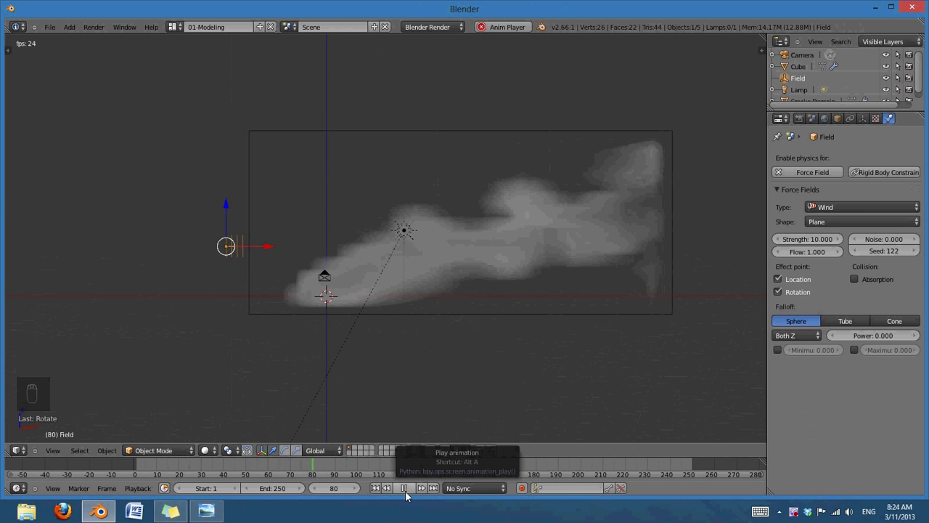
click(404, 489)
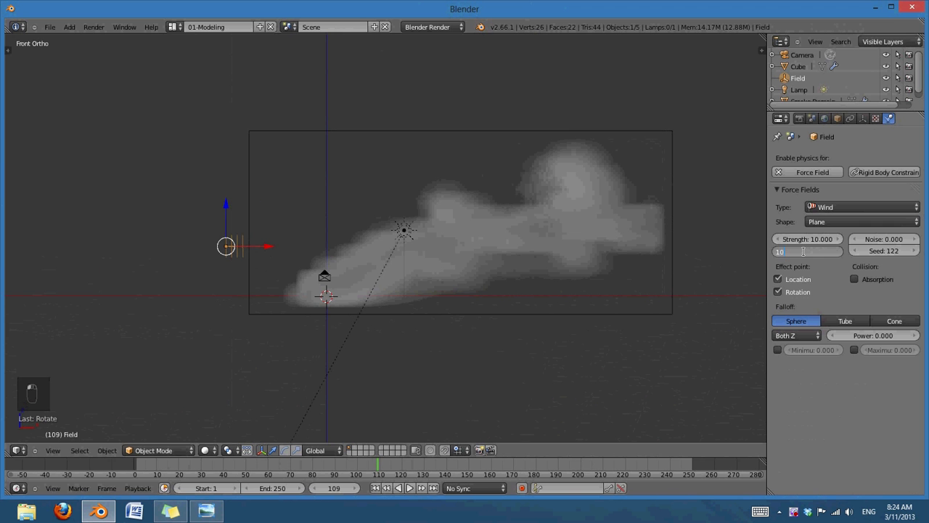
Try a wind flow of 10 and check the playing smoke from an angled view and from the side.
click(411, 487)
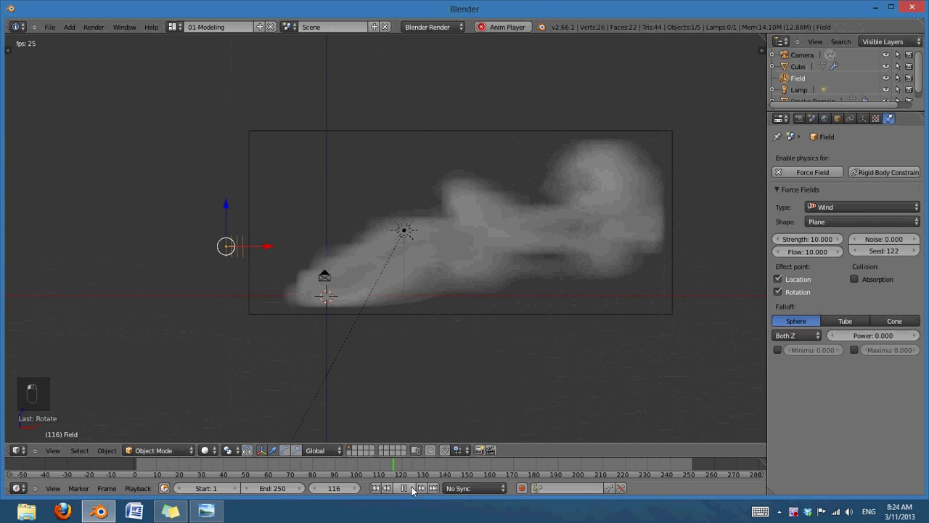
mouse_move(485, 323)
middle_down()
mouse_move(670, 317)
mouse_move(637, 329)
mouse_move(477, 321)
middle_up()
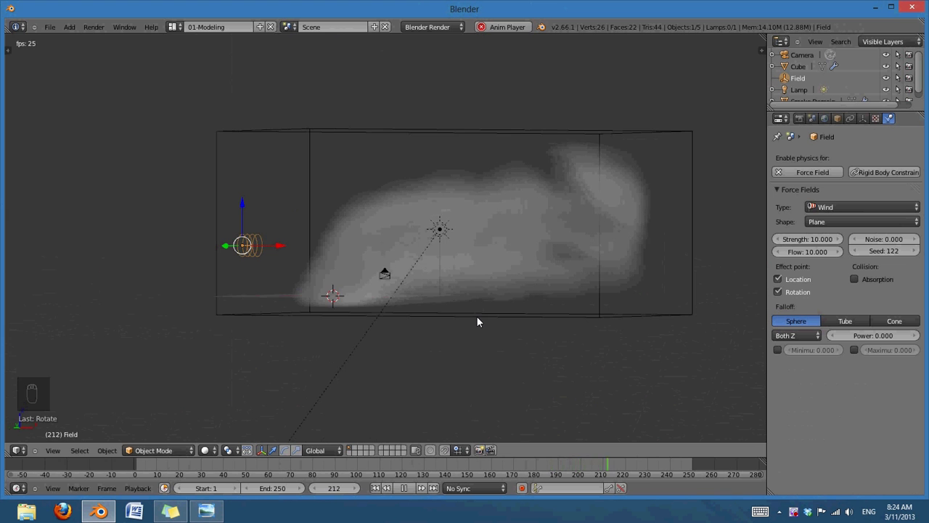
key(KP_3)
Set the wind field's flow to 3 and play the simulation in front view to frame 173.
click(812, 253)
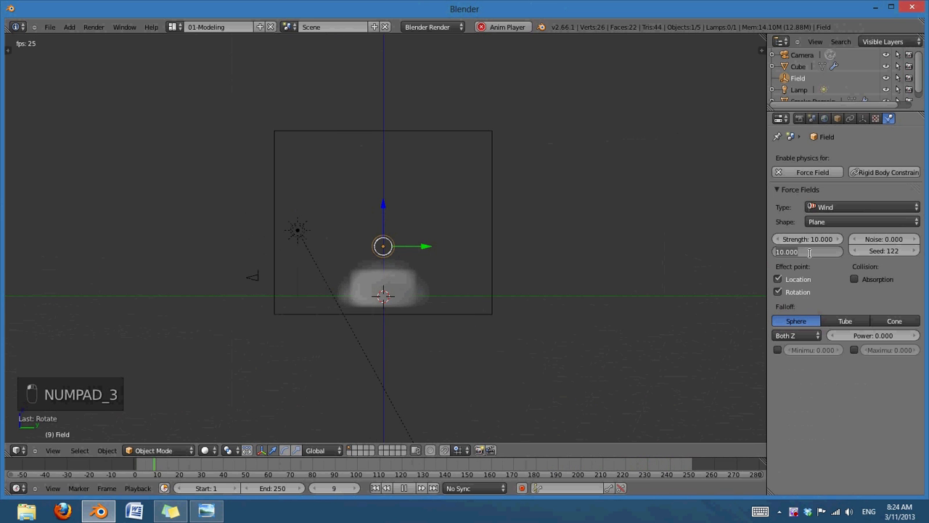
text(3)
key(Return)
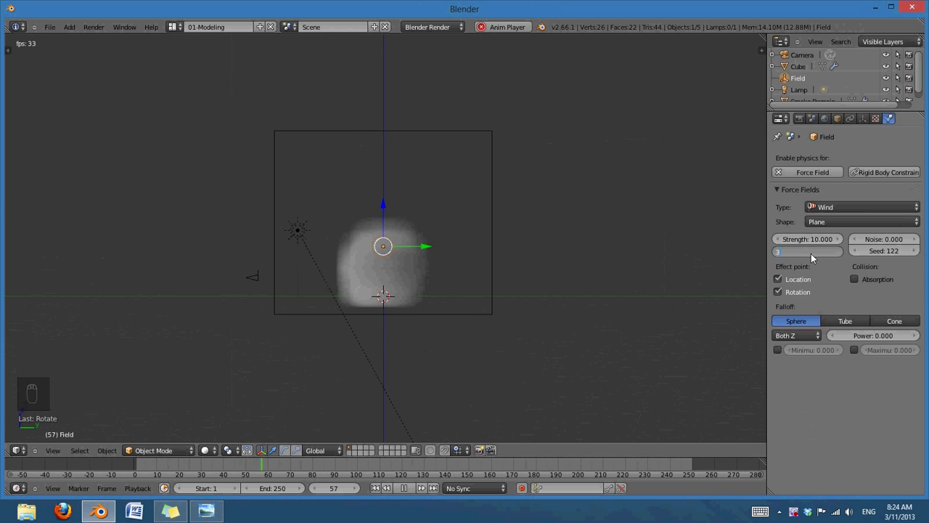
key(KP_1)
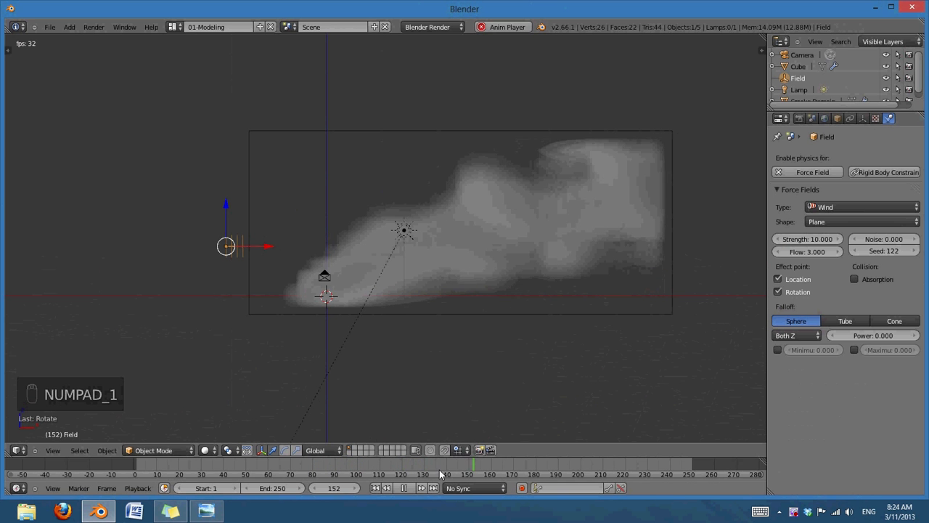
key(alt+a)
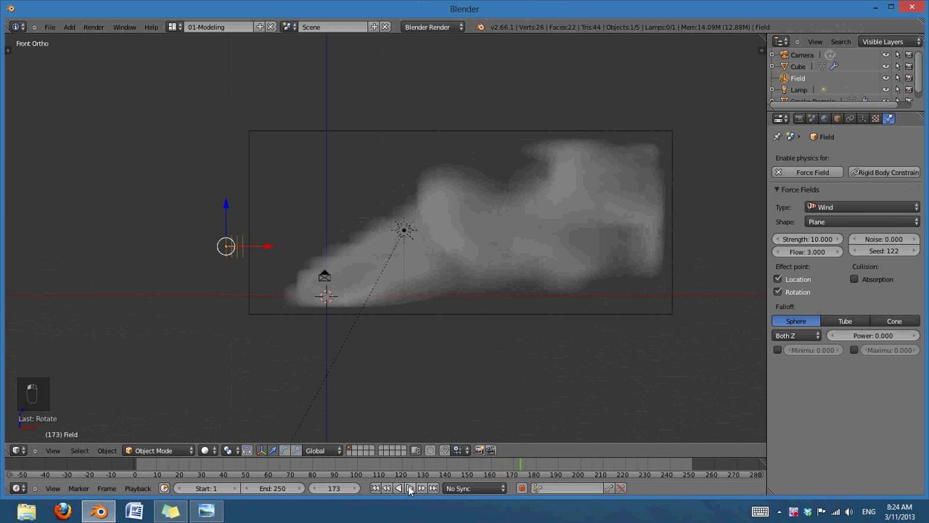
Center the view on the smoke domain in front perspective and align the camera to that view.
right_click(525, 317)
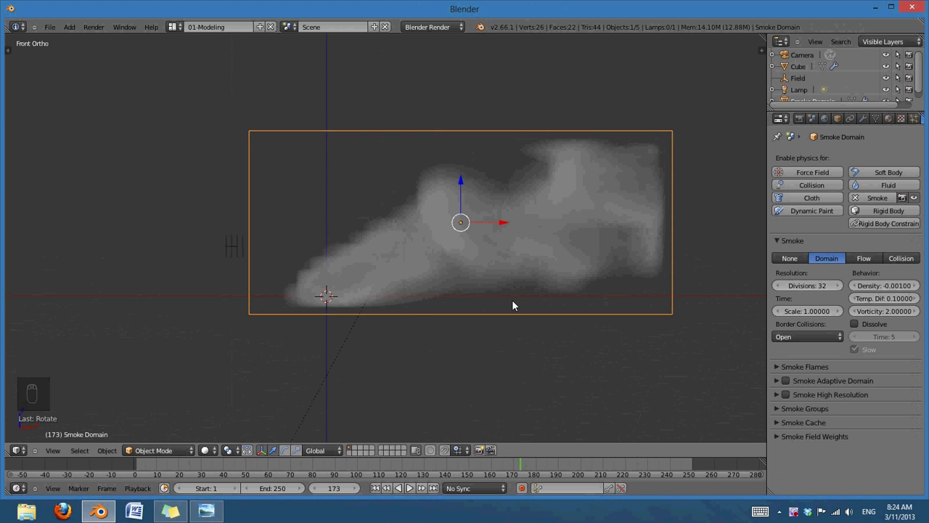
scroll(519, 296, up, 3)
key(KP_0)
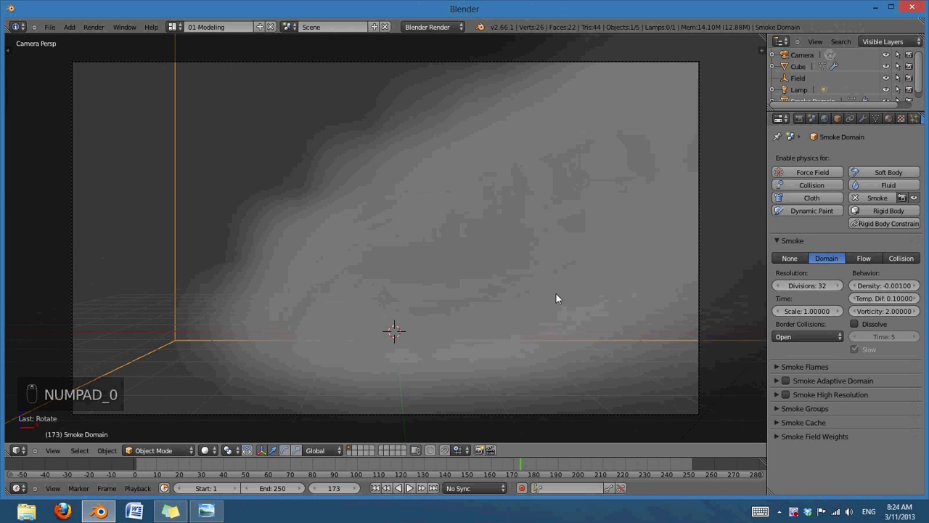
key(KP_Decimal)
key(KP_5)
key(ctrl+alt+KP_0)
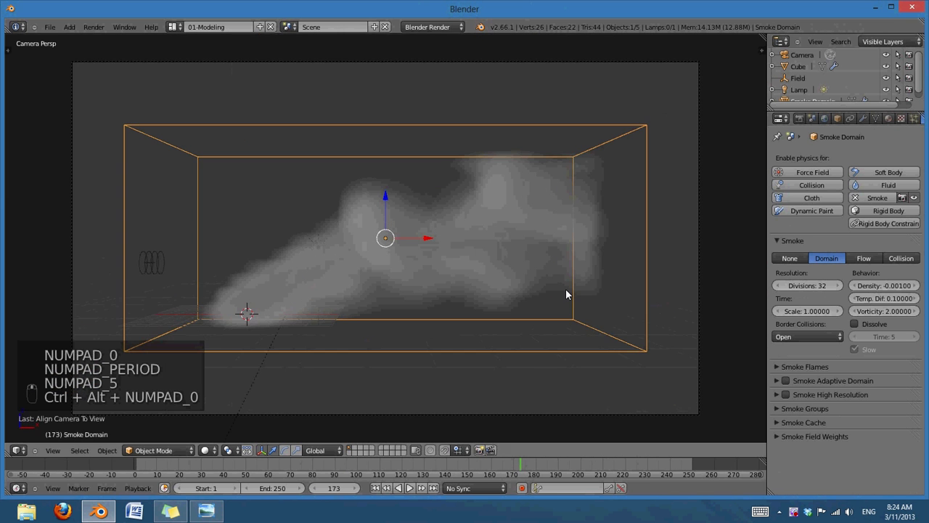
Move the camera closer to the smoke along its local Z axis and test-render frame 173.
right_click(696, 294)
key(g)
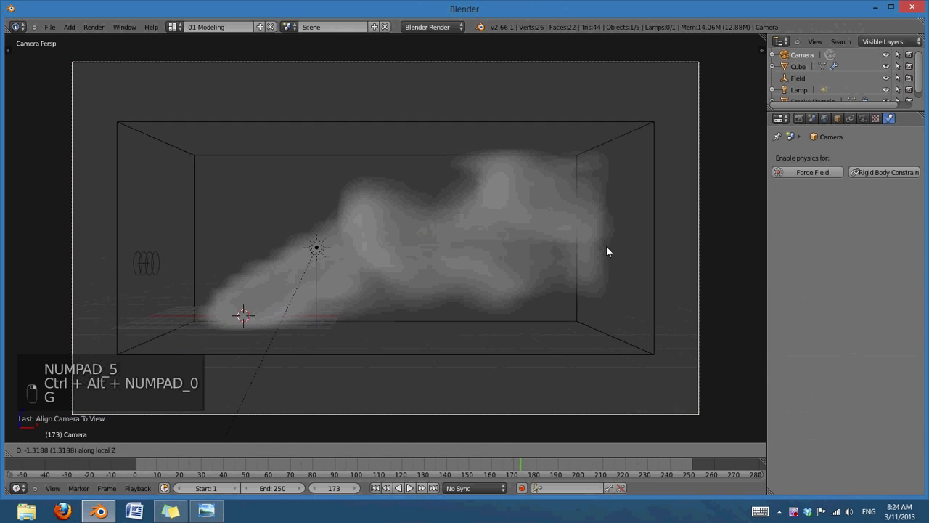
click(514, 258)
key(F12)
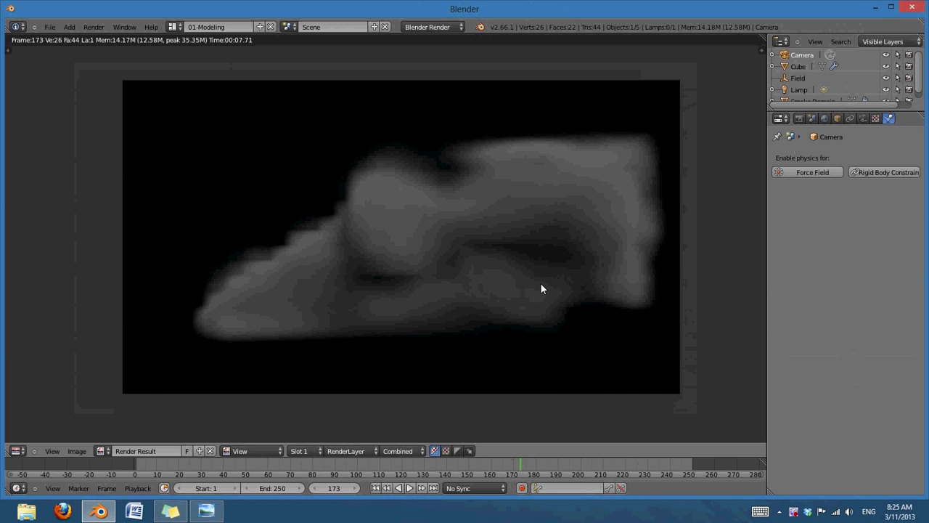
key(Escape)
Set the smoke domain's resolution to 64 divisions and play the simulation to frame 120.
right_click(632, 145)
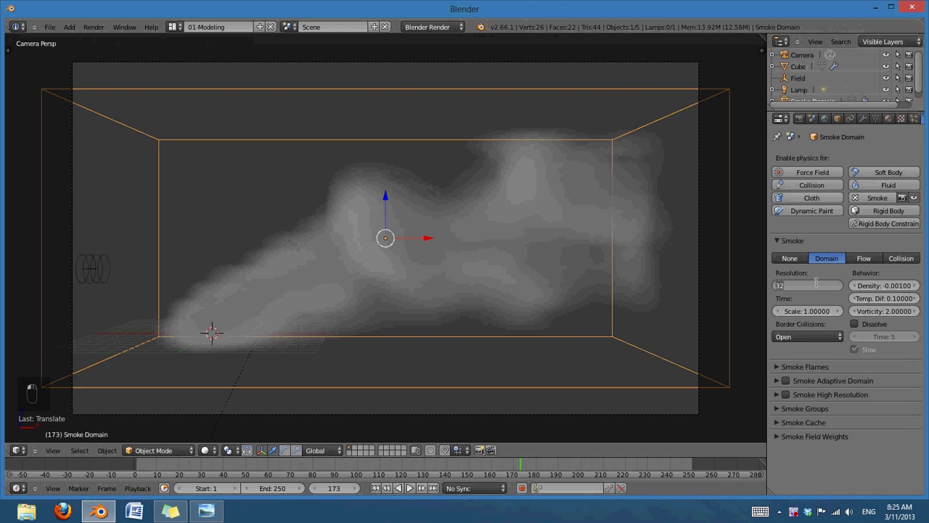
key(Return)
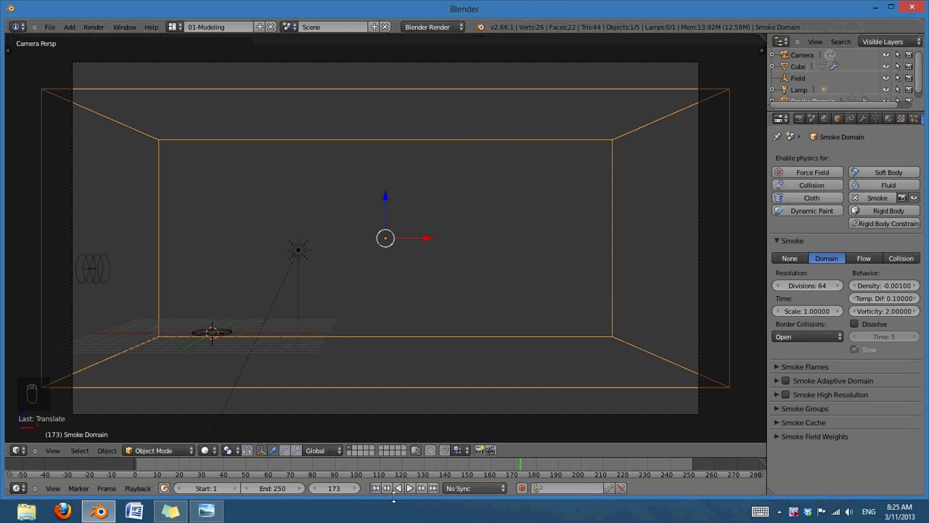
click(415, 485)
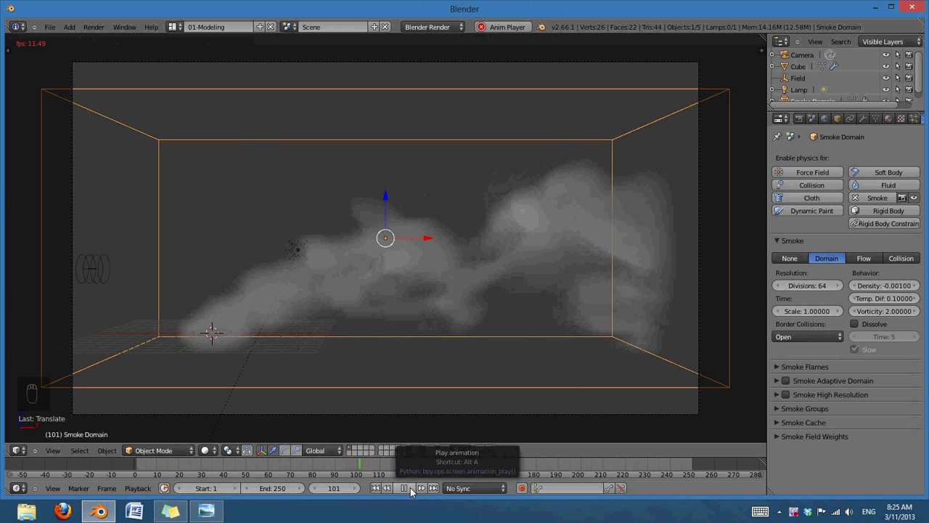
click(406, 488)
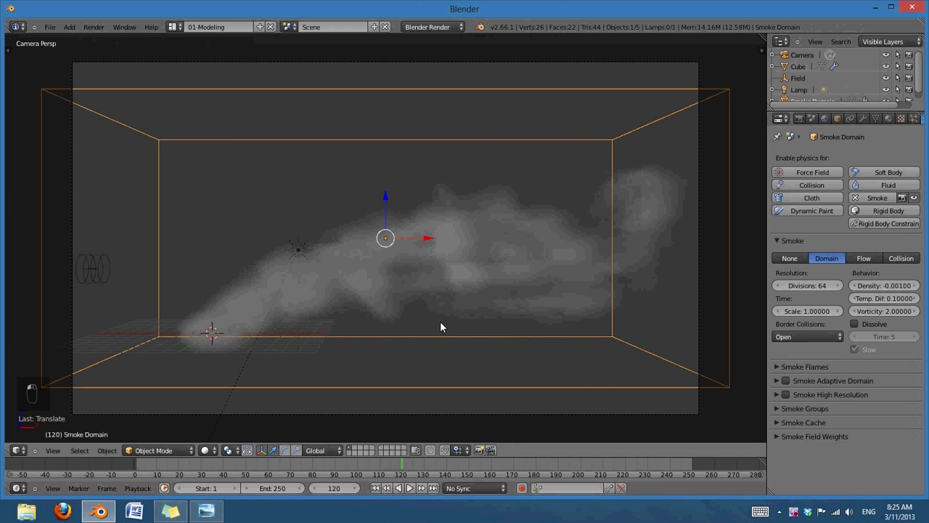
Return to frame 1 in front view and set the smoke domain's vorticity to 0.01.
key(KP_1)
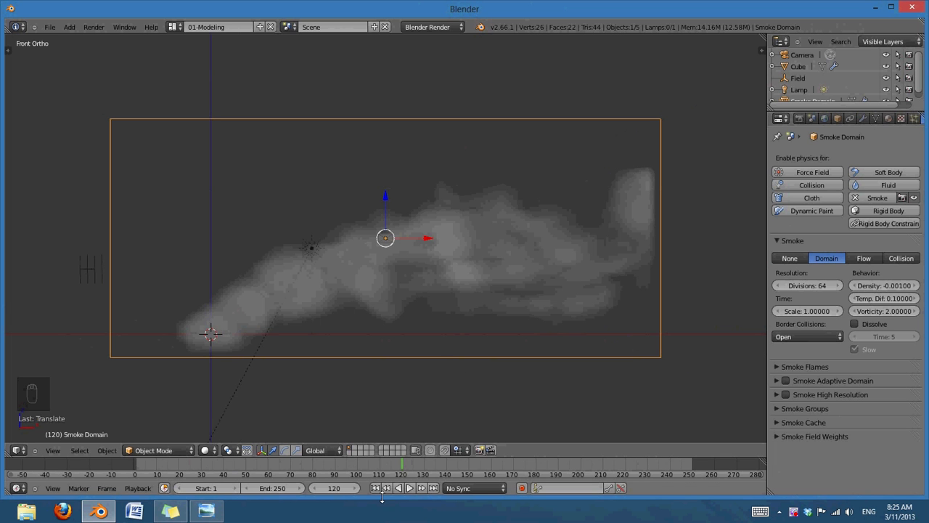
click(375, 488)
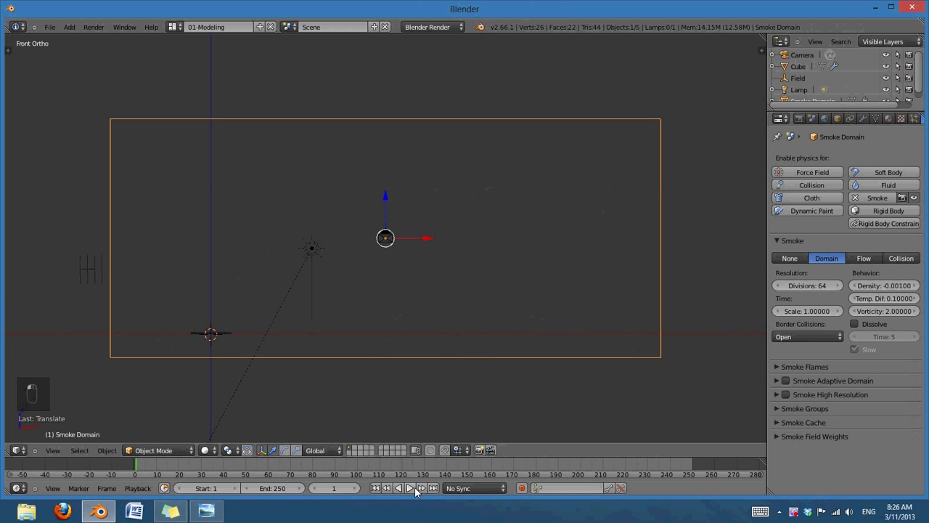
click(887, 311)
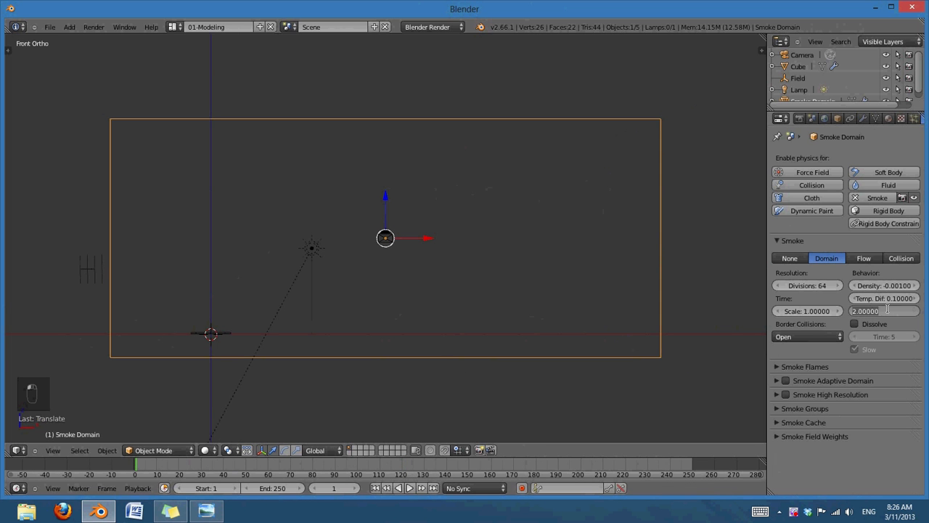
text(0.01)
key(Return)
Play the low-vorticity smoke simulation to frame 87 and return to frame 1.
click(415, 488)
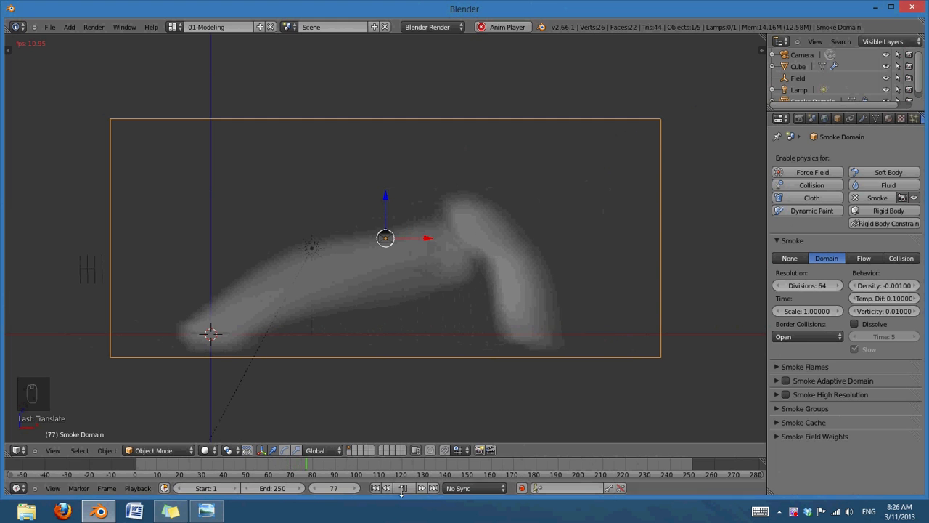
click(404, 488)
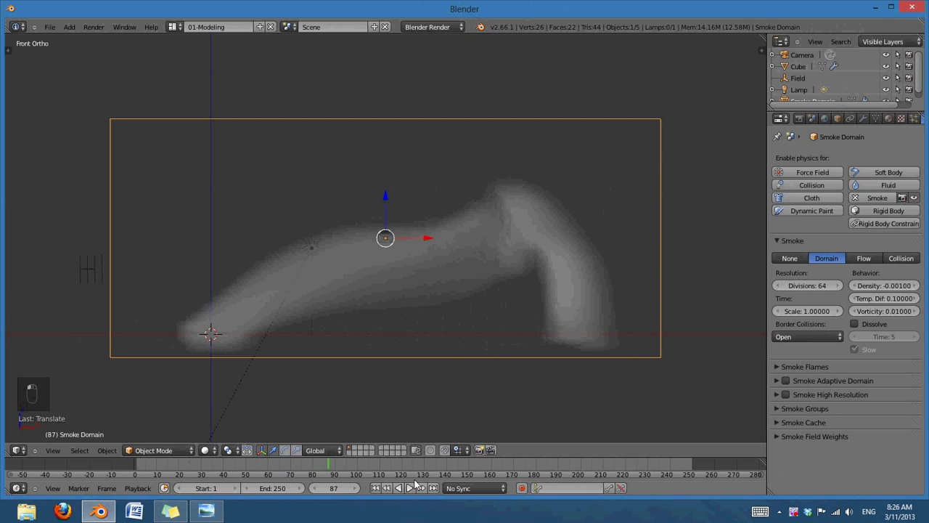
click(375, 488)
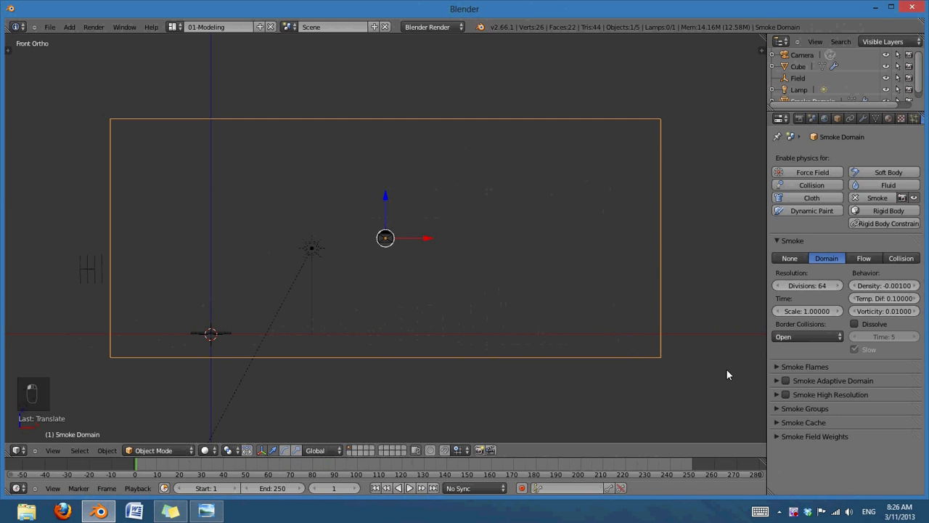
Set the smoke domain's vorticity to 4, play the simulation to frame 66 and return to frame 1.
click(883, 312)
text(4)
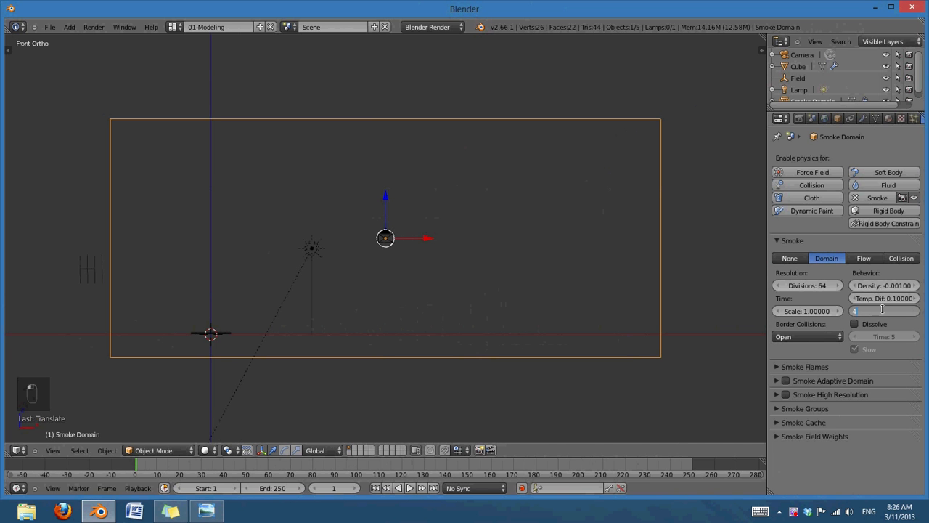
key(Return)
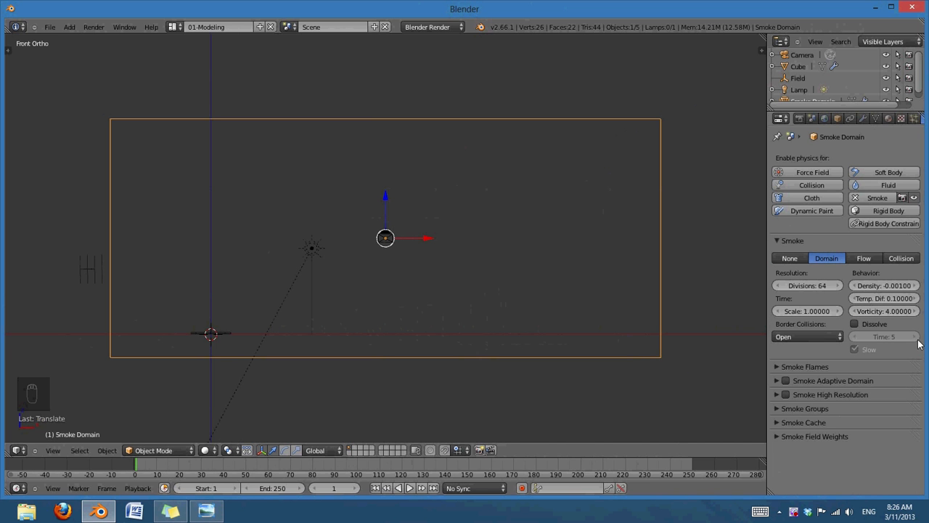
click(409, 488)
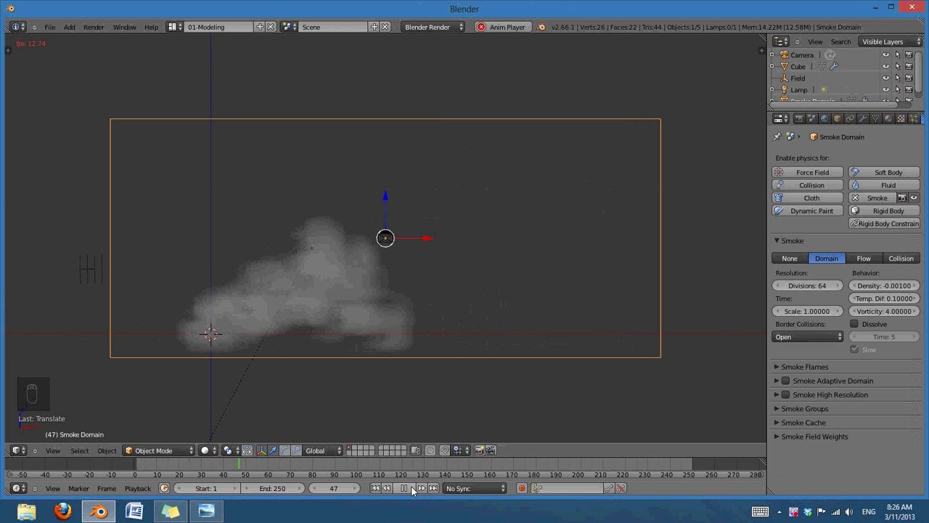
click(411, 489)
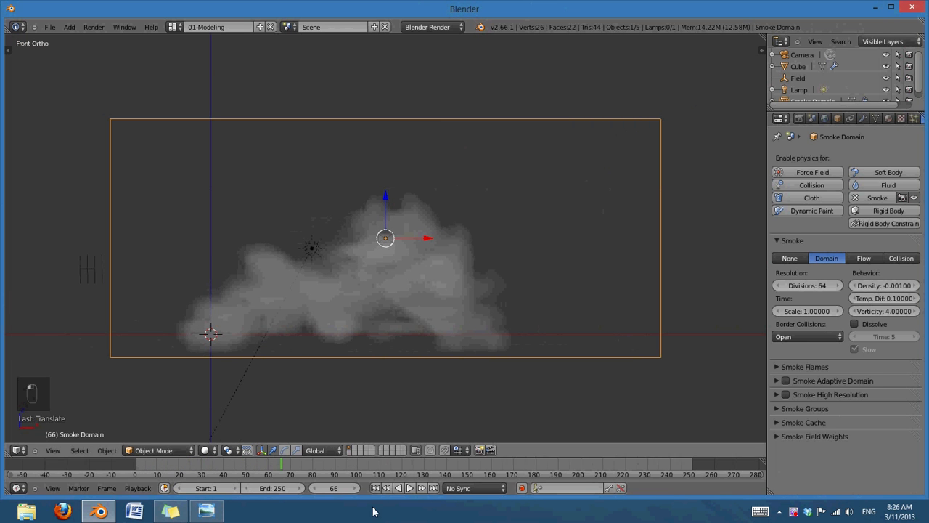
click(375, 488)
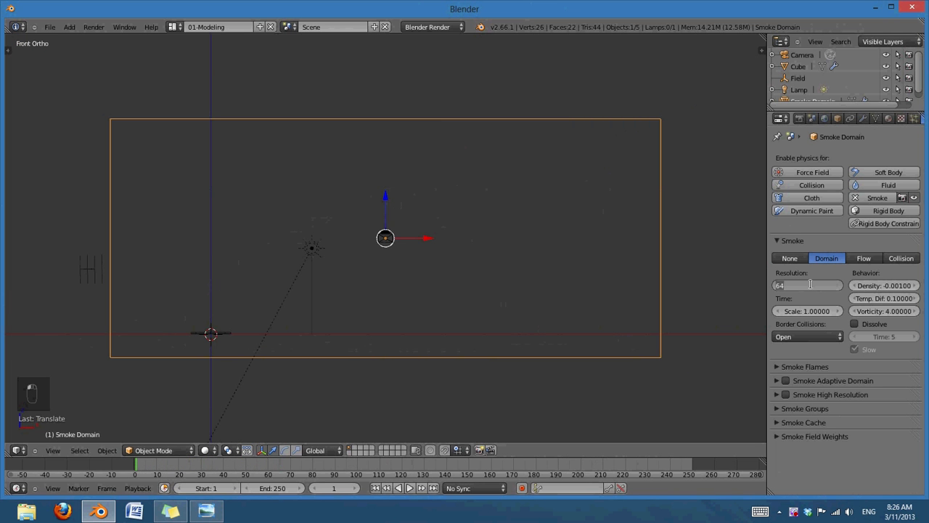
Set the smoke domain's resolution to 96 divisions, then briefly play the simulation and return to frame 1.
text(96)
key(Return)
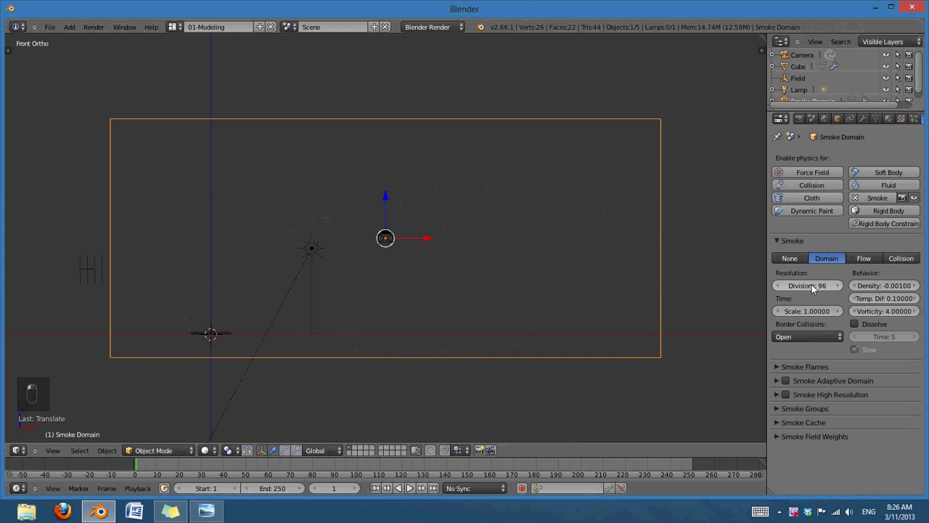
click(410, 488)
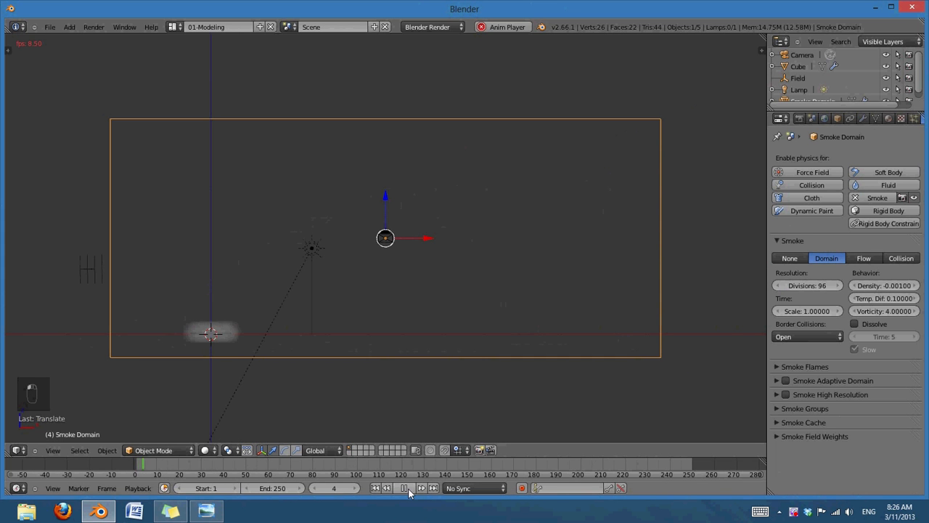
click(408, 491)
click(375, 489)
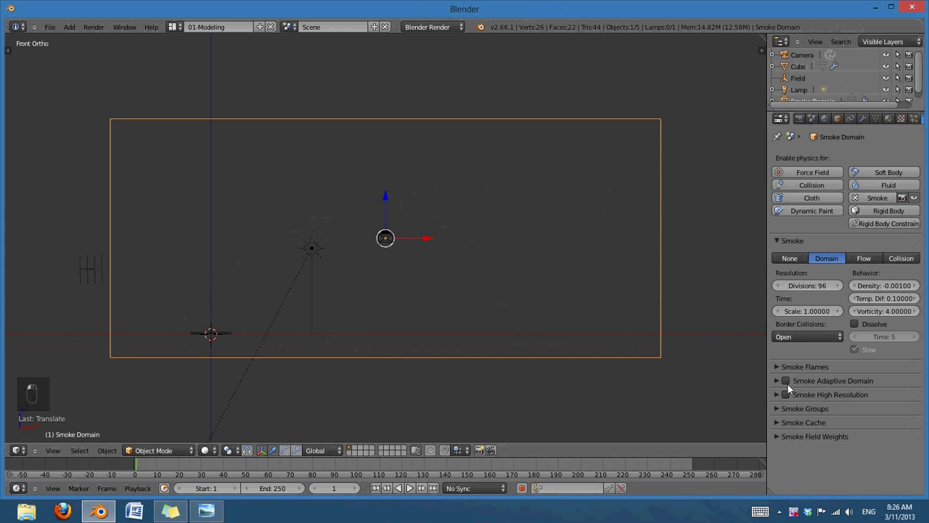
Enable Smoke Adaptive Domain and play the simulation to frame 66, inspecting the smoke from the front.
click(786, 380)
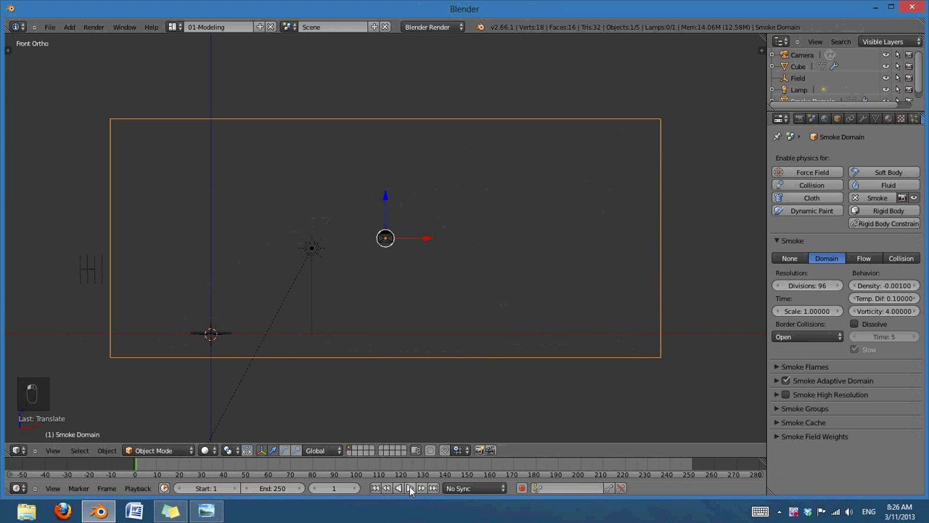
click(410, 489)
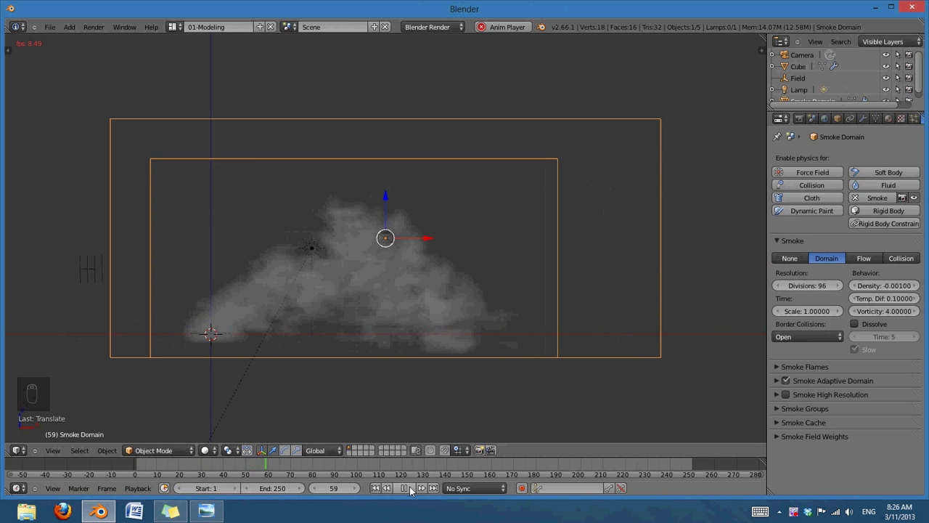
click(404, 487)
middle_drag(341, 377, 511, 322)
key(KP_1)
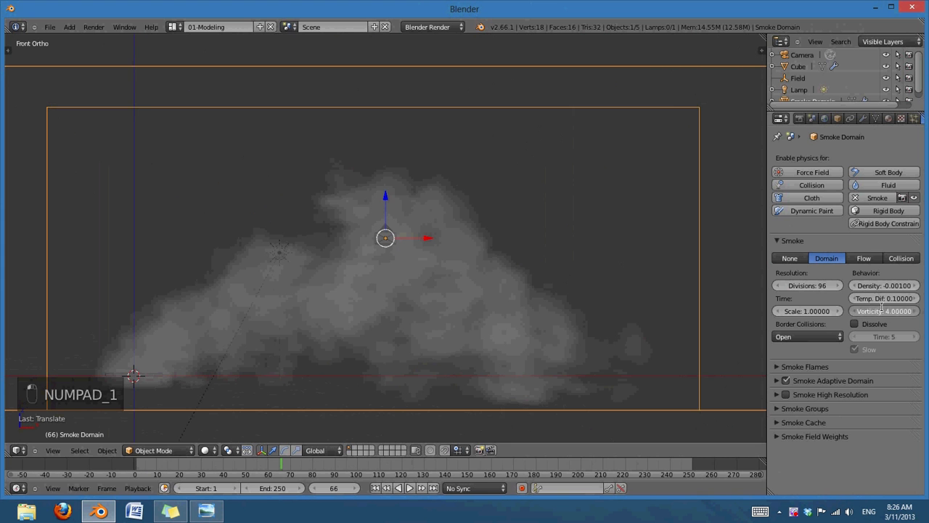
Reset the smoke domain's vorticity to 2, play the simulation from frame 1 to frame 70 and return to the start.
key(BackSpace)
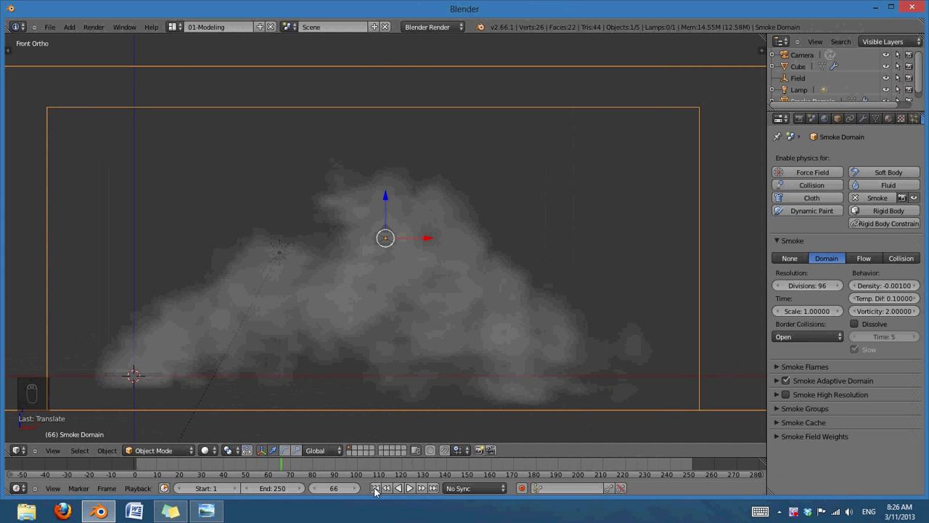
click(375, 491)
click(401, 490)
click(399, 490)
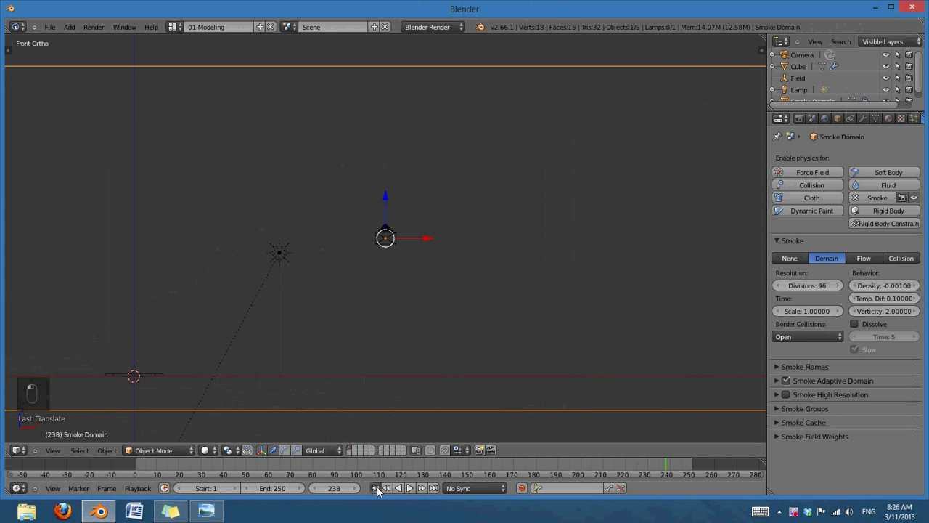
click(375, 488)
click(409, 488)
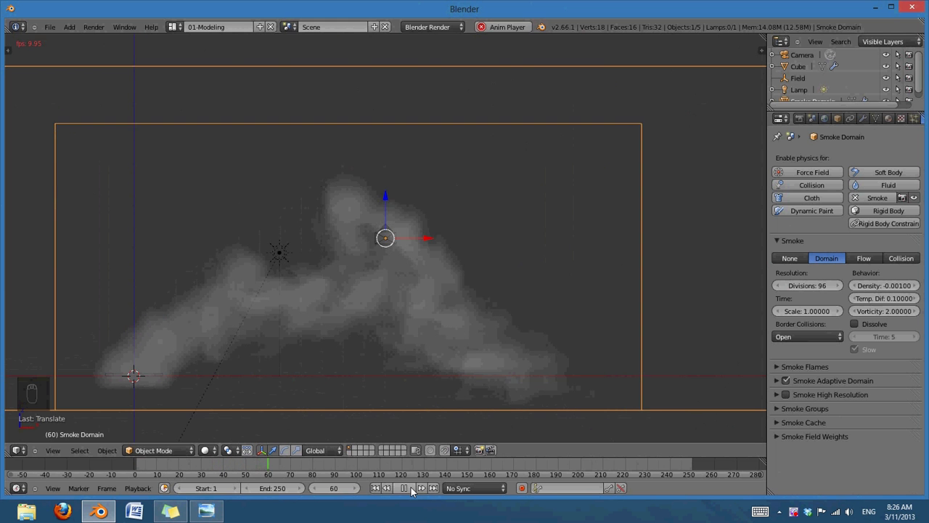
click(404, 489)
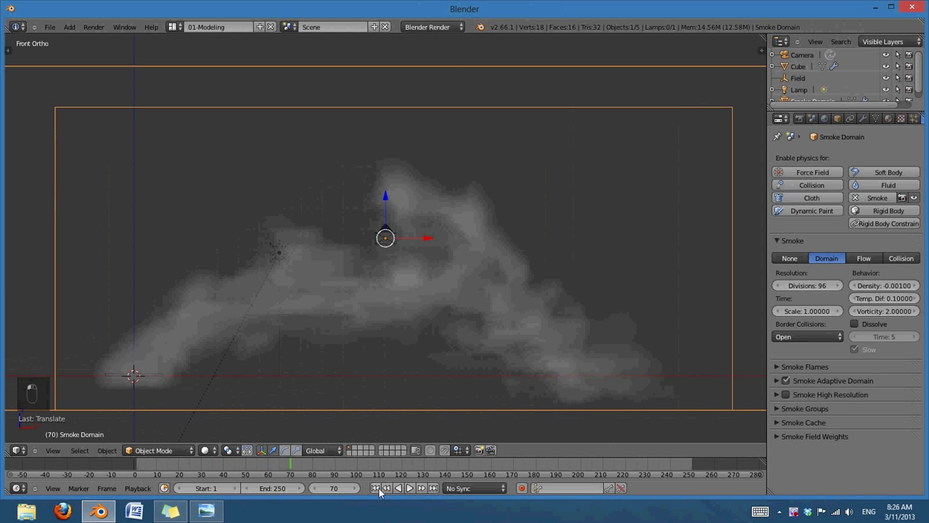
click(375, 487)
Disable Smoke Adaptive Domain and briefly play the simulation to compare its playback speed, returning to frame 1.
click(785, 380)
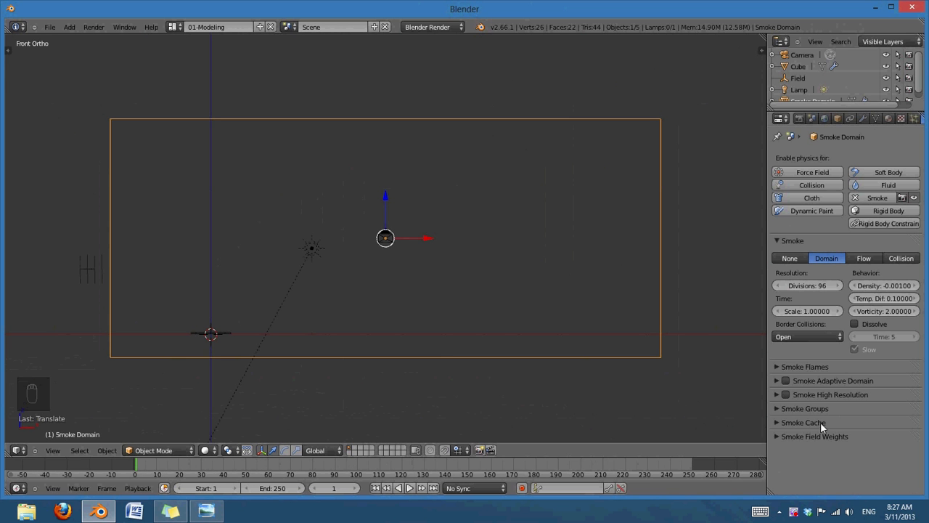
click(774, 397)
scroll(519, 358, up, 1)
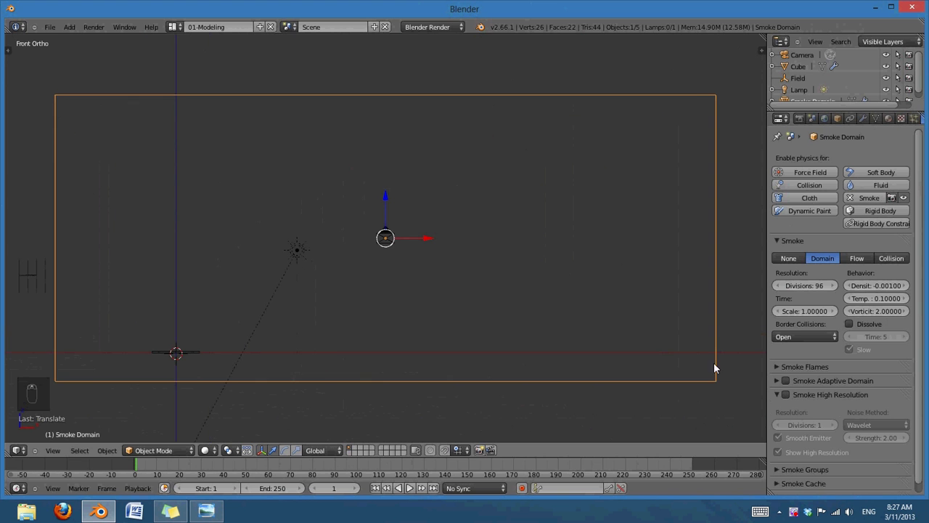
click(409, 488)
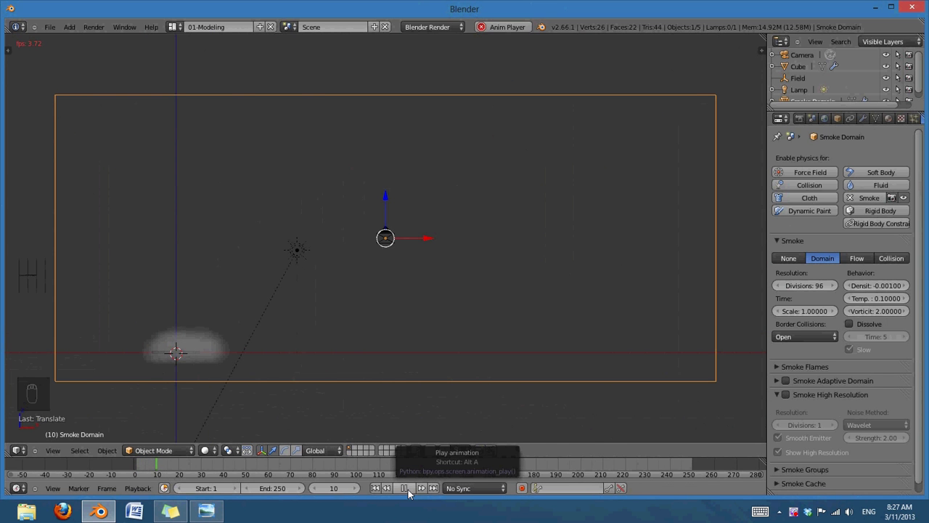
click(400, 491)
click(375, 487)
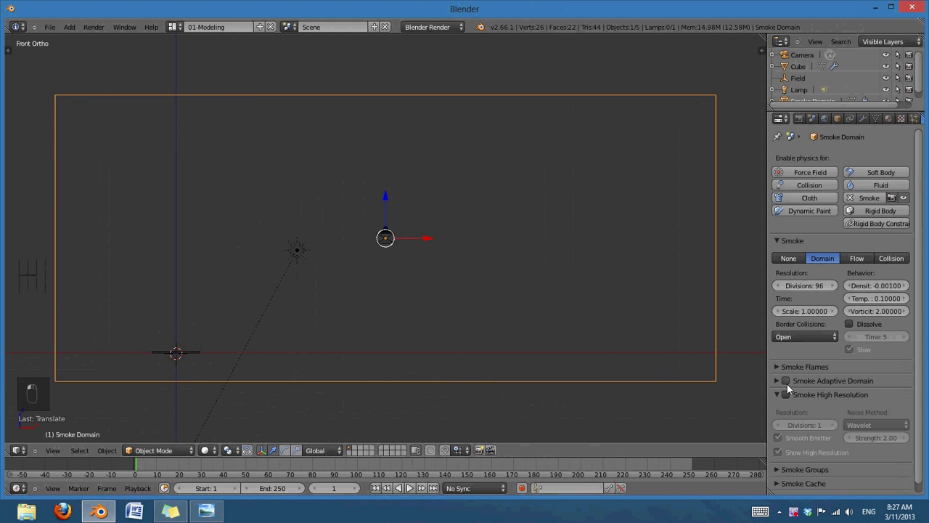
Re-enable Smoke Adaptive Domain and play the simulation to frame 75, ending in the camera view.
click(410, 488)
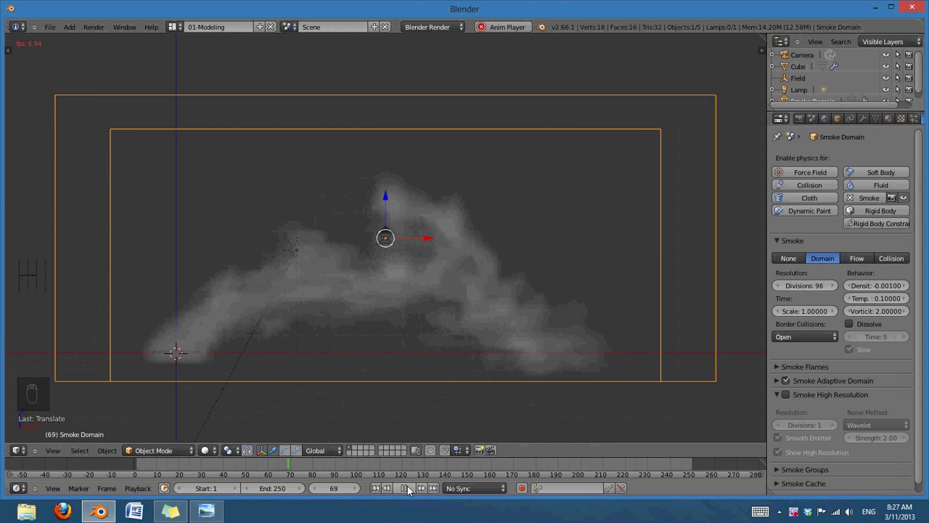
click(405, 488)
key(KP_0)
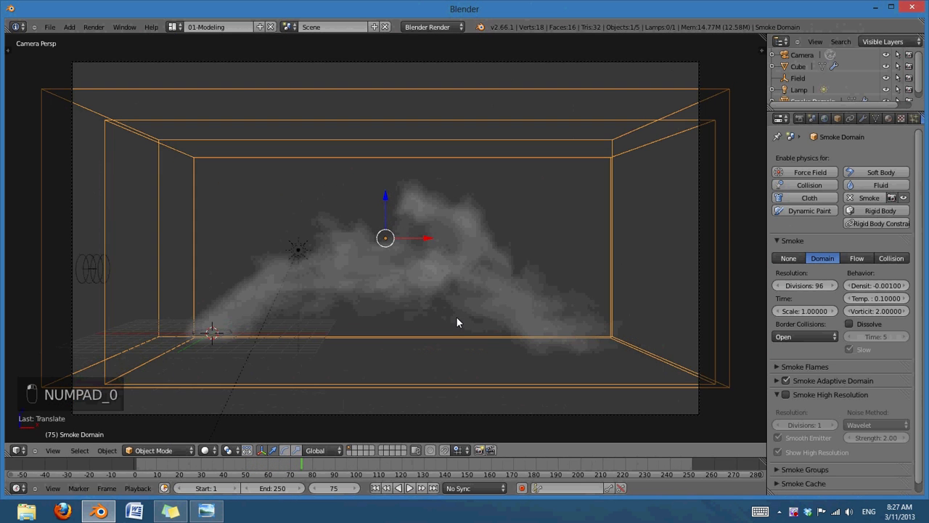
Test-render frame 75, close the render and play the simulation on to frame 100.
key(F12)
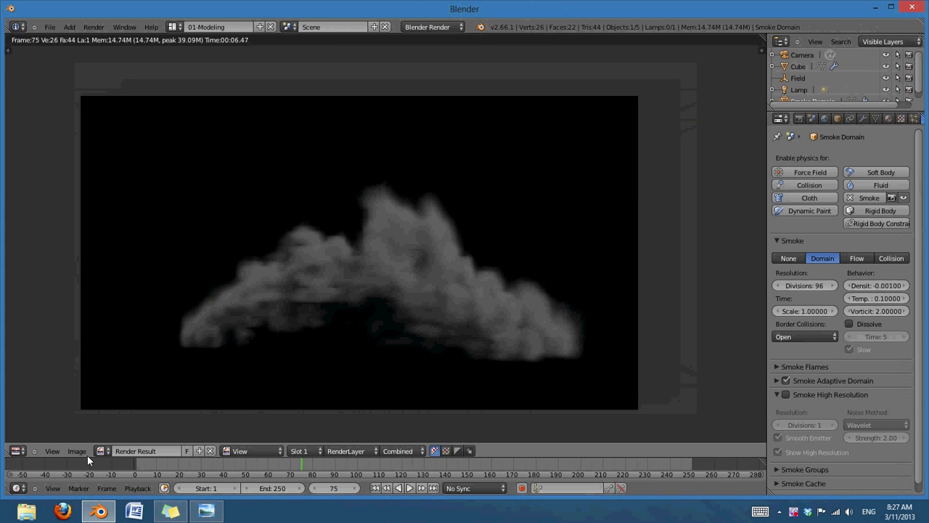
key(Escape)
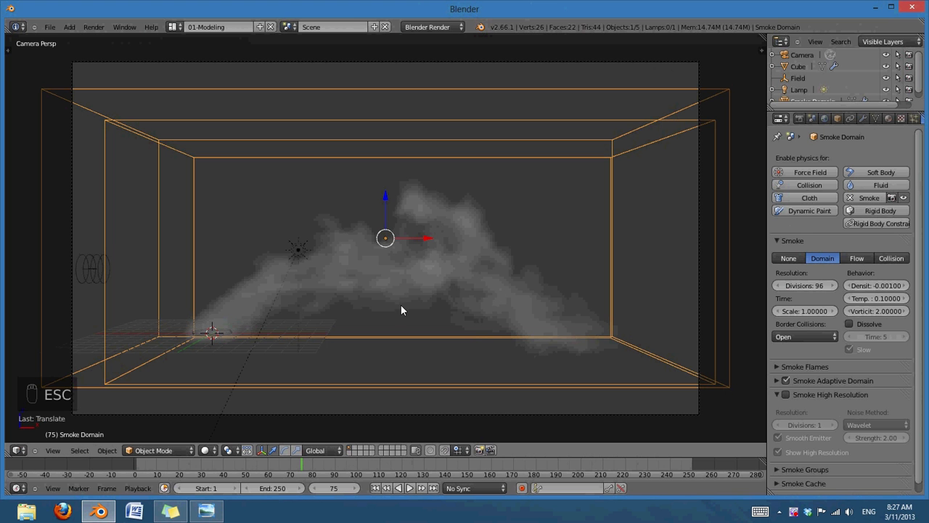
click(410, 487)
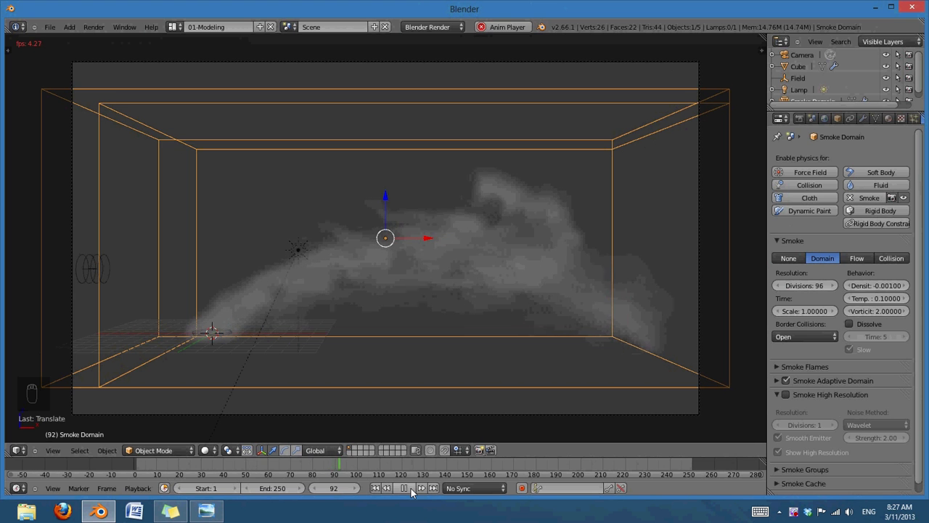
click(410, 491)
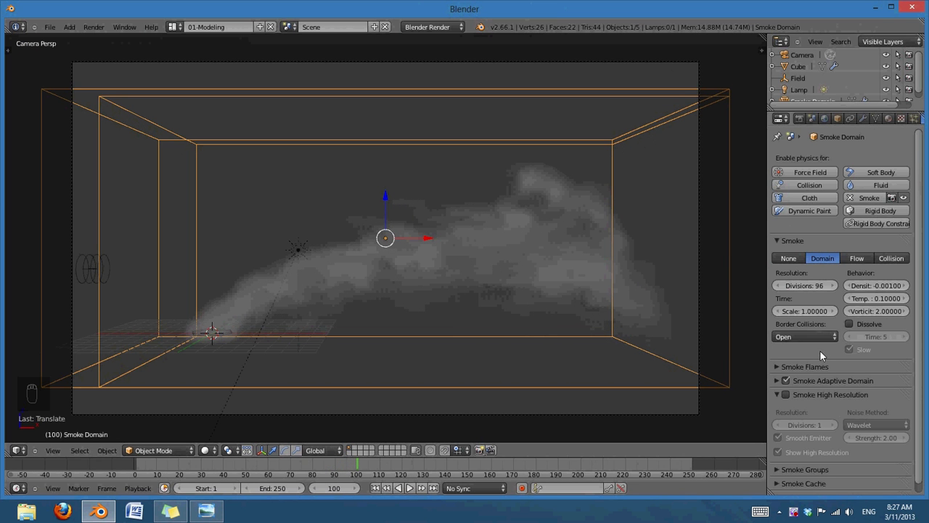
Enable Smoke High Resolution, return to frame 1 and set the domain's main resolution to 64 divisions.
scroll(820, 350, down, 1)
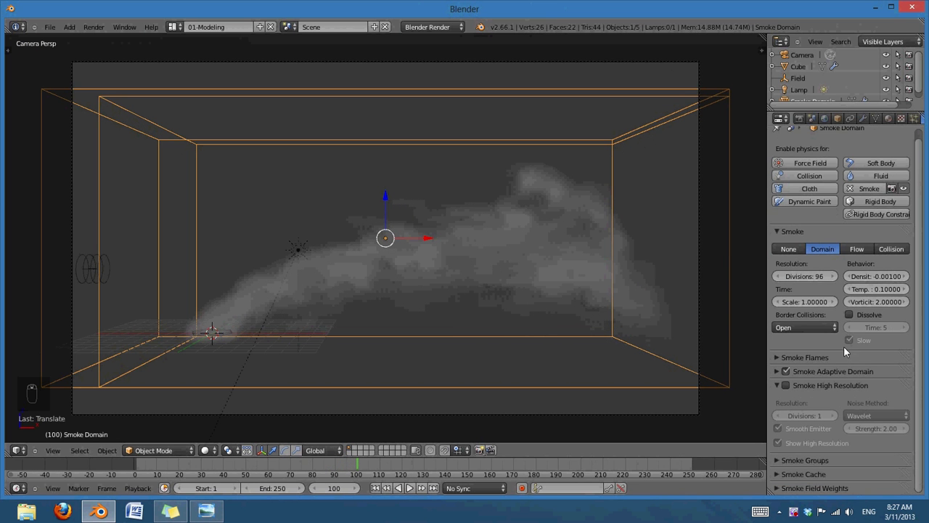
click(786, 385)
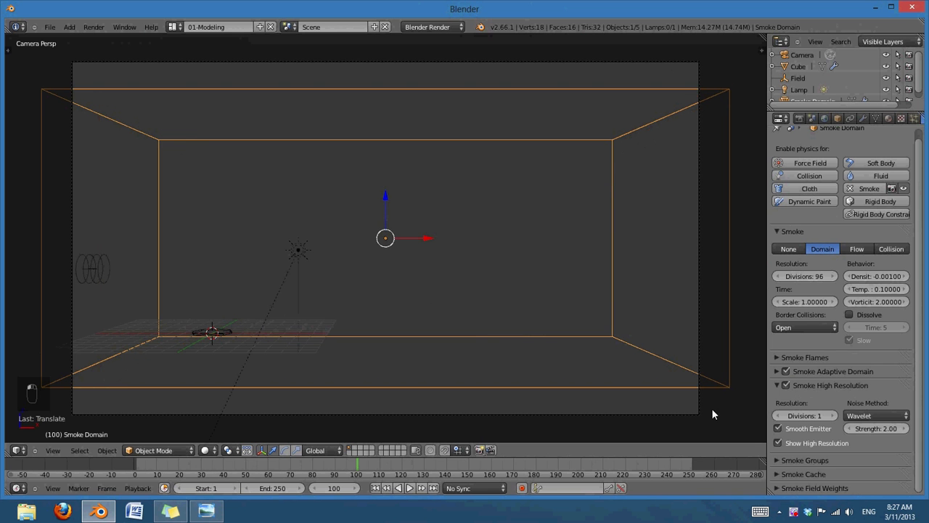
click(376, 488)
click(807, 274)
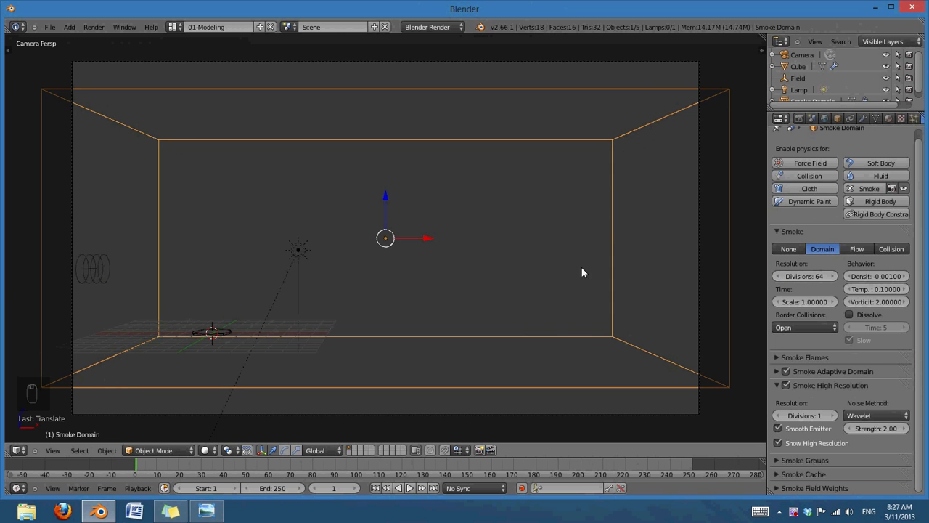
Play the high-resolution smoke simulation in front view to frame 55.
key(KP_1)
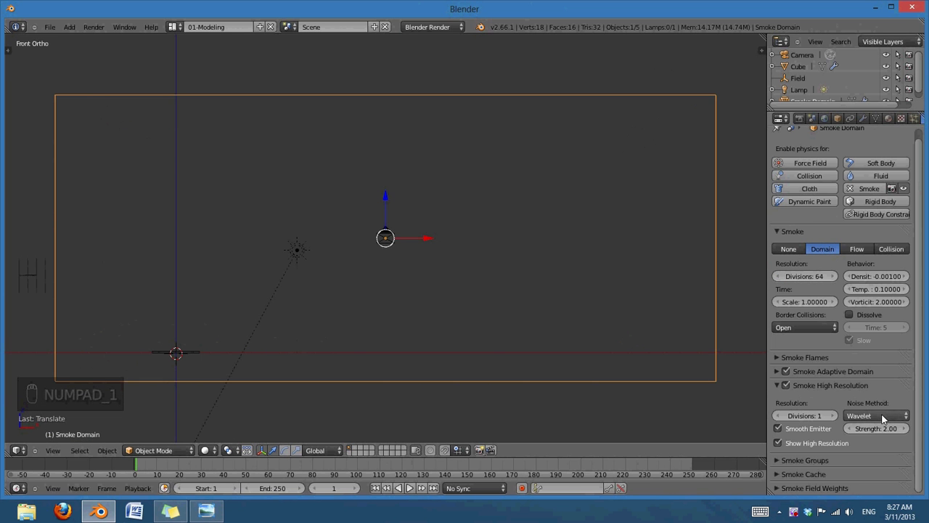
click(410, 488)
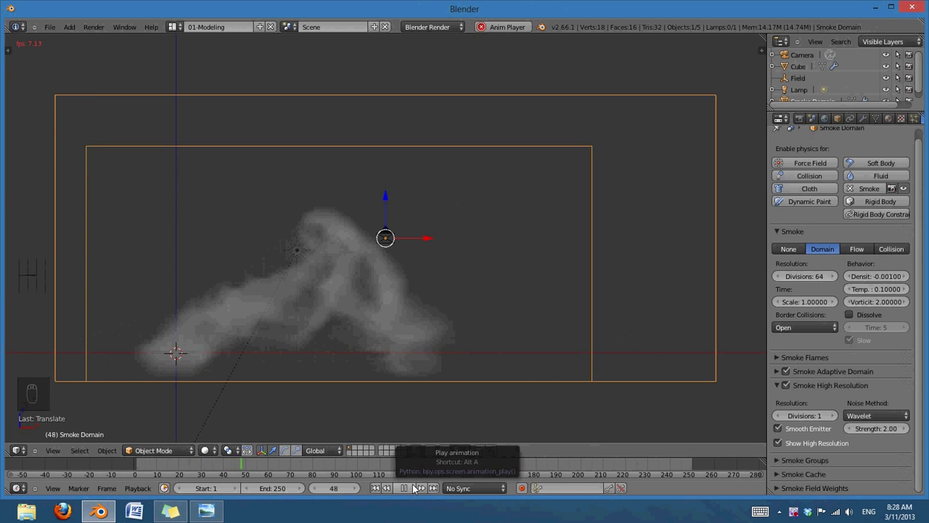
click(412, 487)
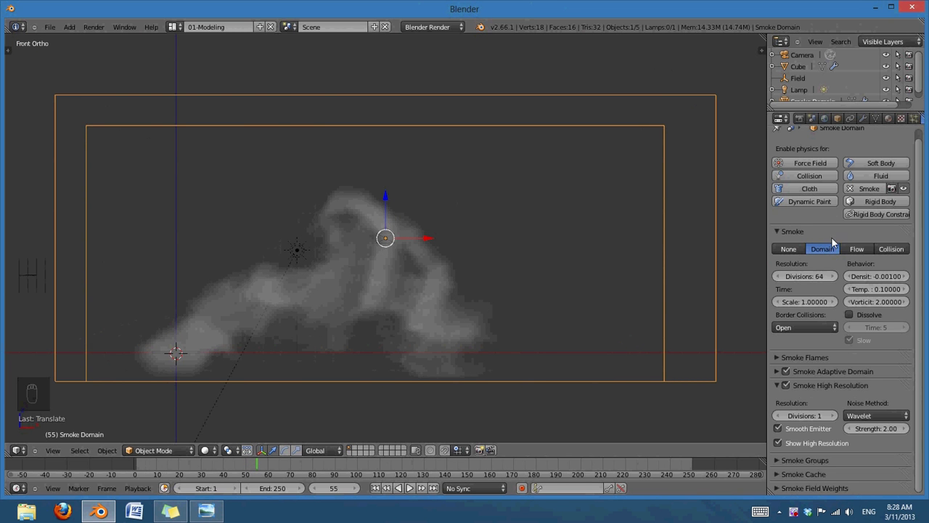
Toggle Show High Resolution off and on repeatedly to compare the smoke at frame 55, ending with it enabled in camera view.
click(776, 443)
click(776, 442)
click(776, 442)
click(776, 442)
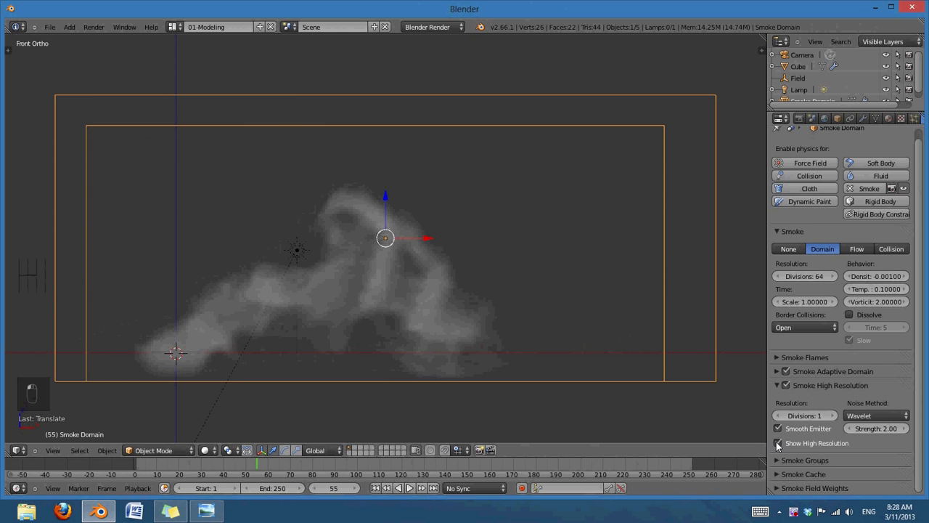
click(776, 443)
click(776, 443)
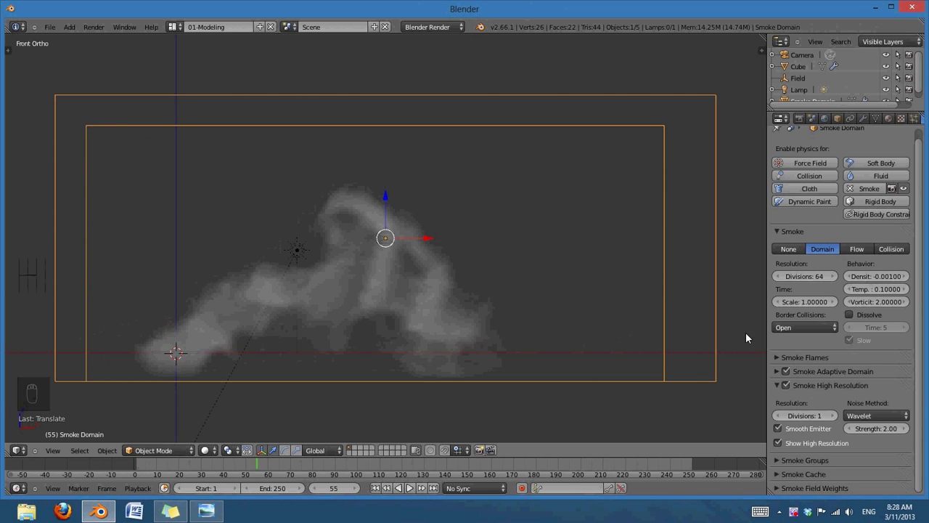
click(779, 442)
click(778, 442)
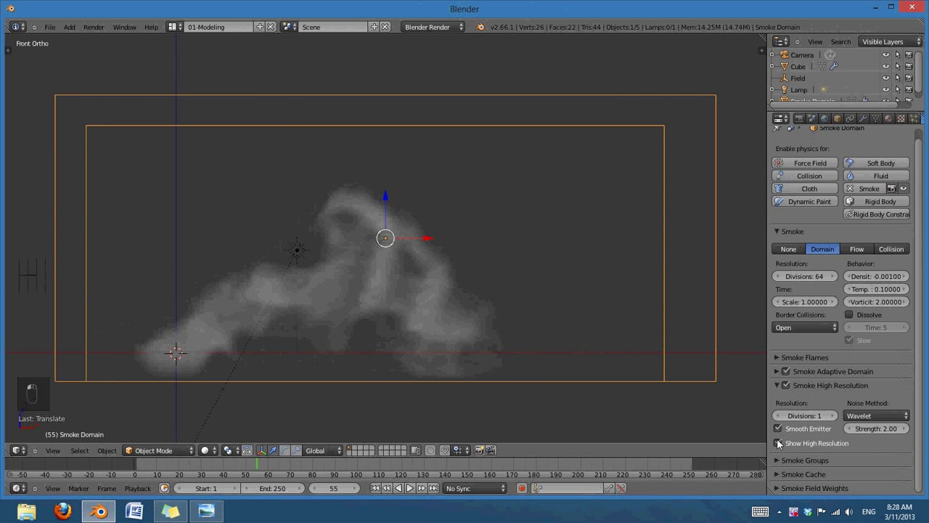
click(778, 442)
click(778, 442)
key(KP_0)
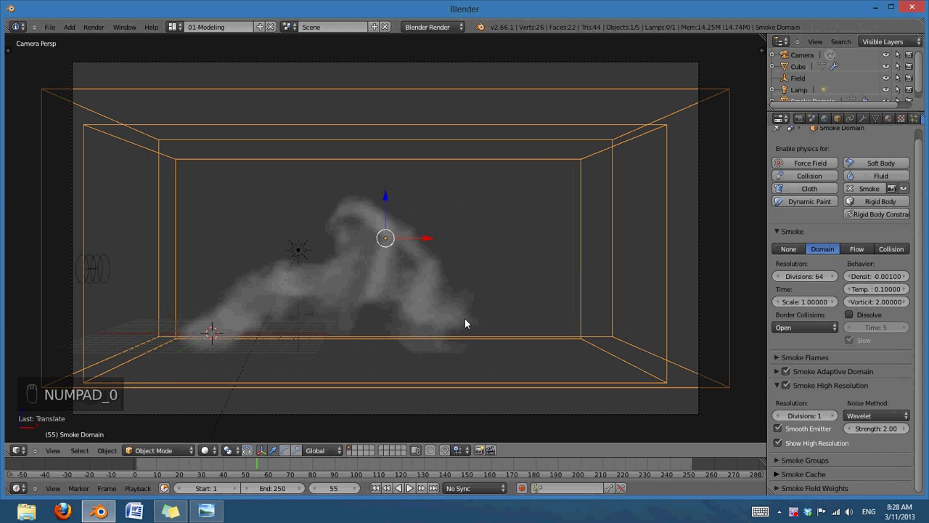
Test-render frame 55 through the camera and close the render.
key(F12)
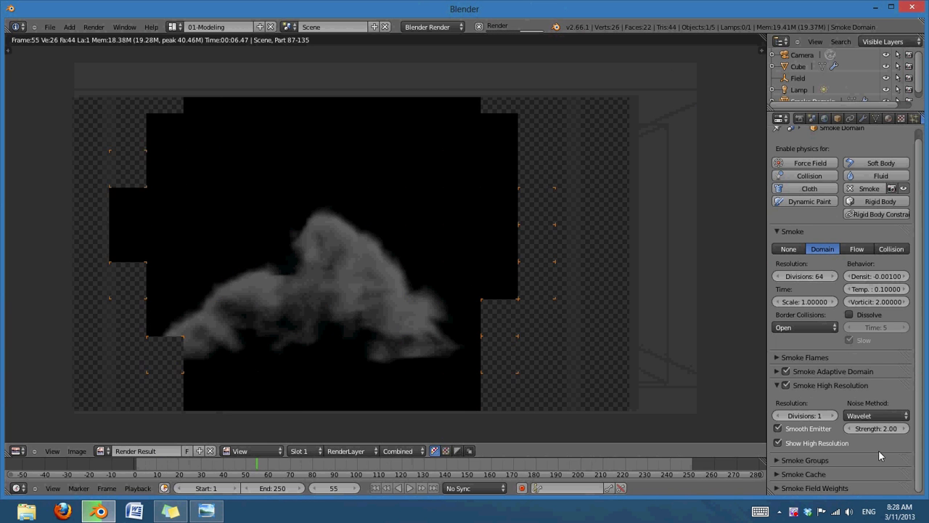
key(Escape)
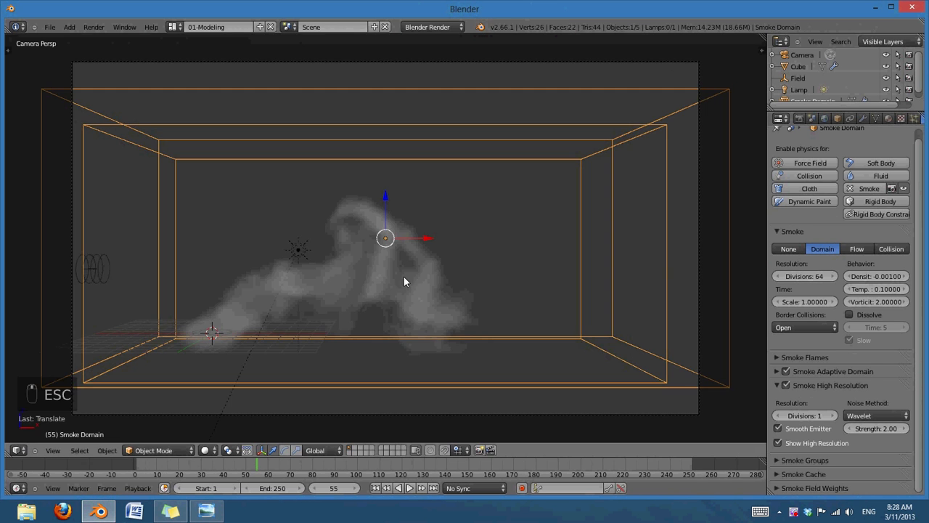
Set the high-resolution noise strength to 4 and replay the simulation from frame 1 to frame 49.
click(879, 427)
text(5)
key(Return)
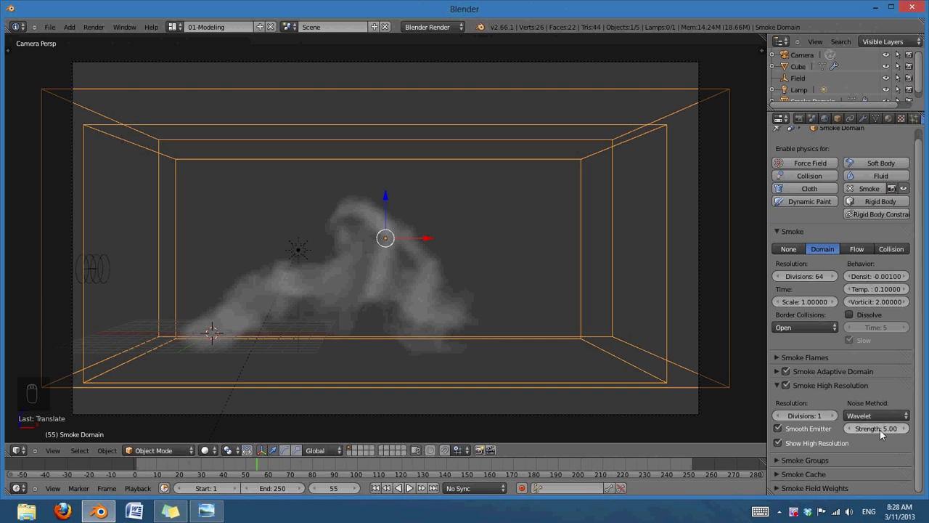
click(880, 429)
text(4)
click(375, 488)
click(410, 488)
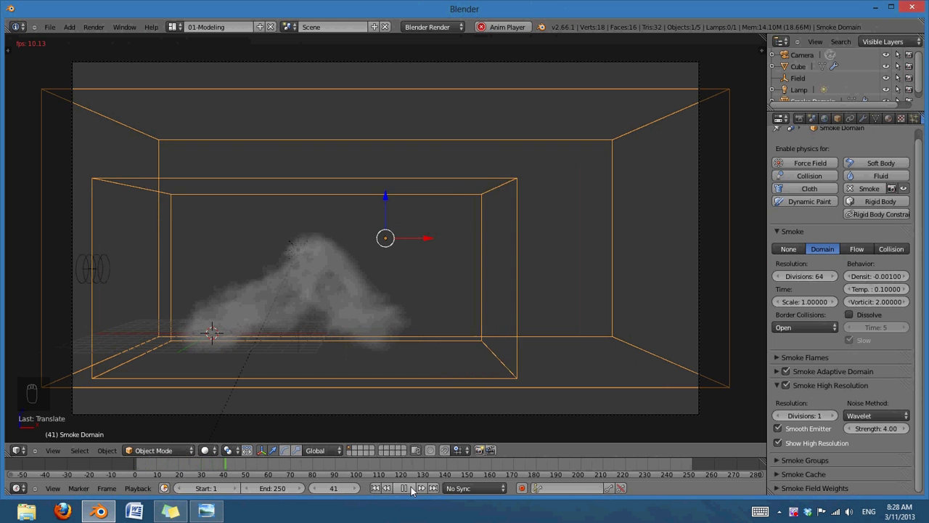
click(411, 489)
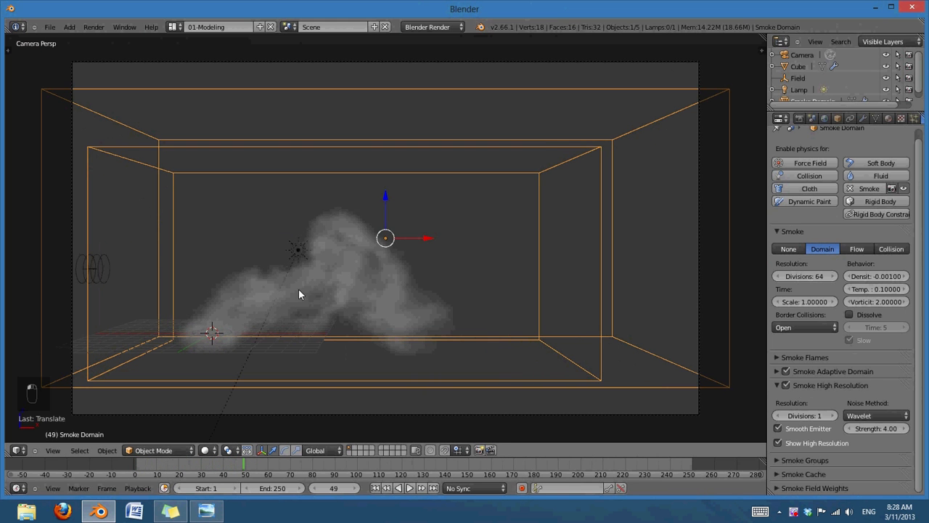
Test-render frame 49, examine the smoke's fine detail up close with temporary grease pencil marks, and close the render.
key(F12)
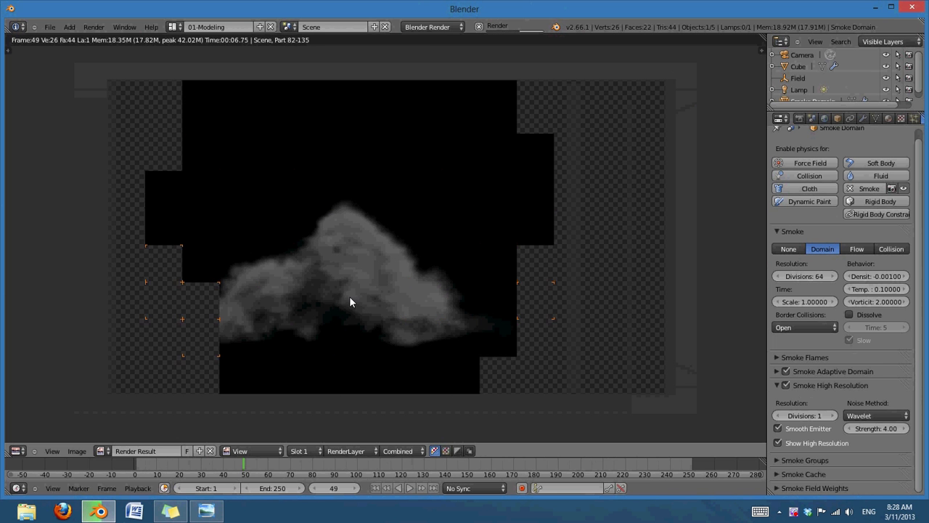
scroll(349, 302, up, 2)
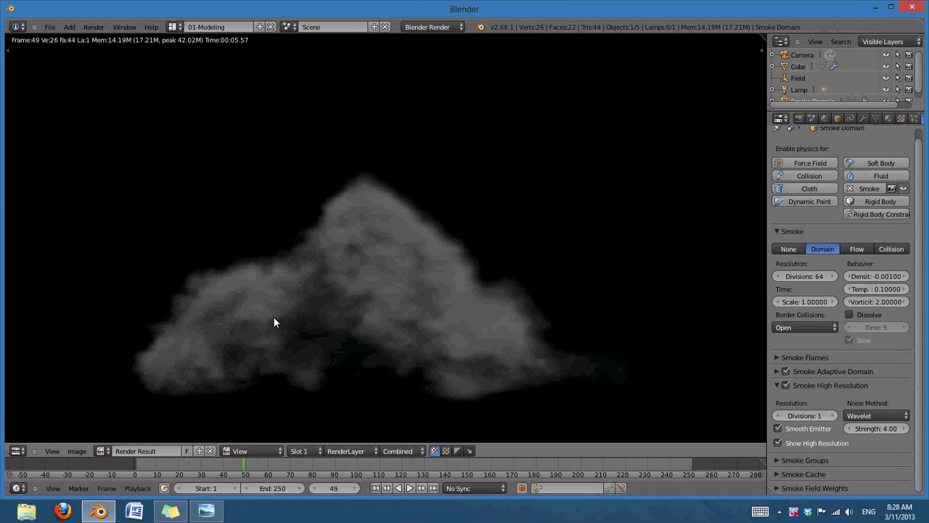
drag(237, 319, 289, 320)
drag(345, 245, 376, 304)
drag(384, 256, 386, 325)
mouse_move(387, 325)
right_down()
mouse_move(361, 351)
mouse_move(377, 275)
mouse_move(357, 222)
mouse_move(336, 267)
mouse_move(263, 352)
mouse_move(164, 326)
mouse_move(365, 303)
mouse_move(450, 312)
right_up()
middle_drag(557, 315, 538, 312)
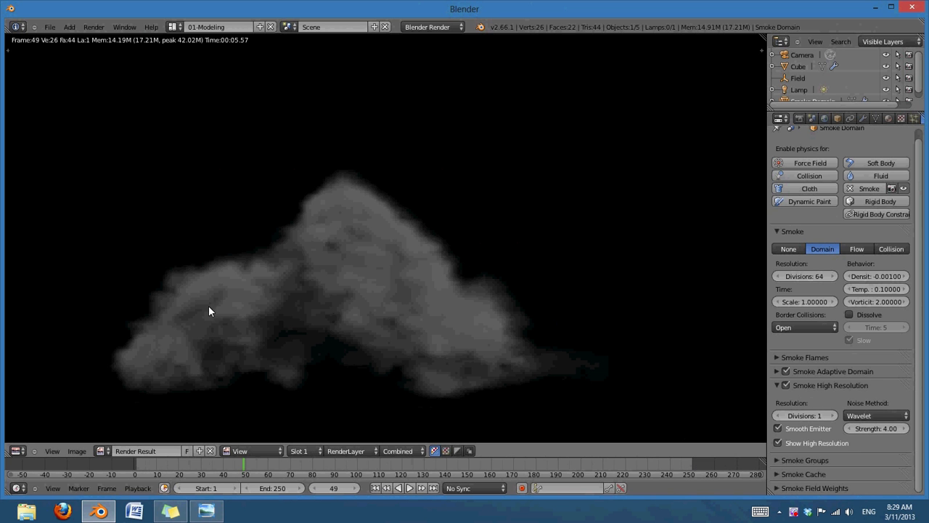
scroll(476, 273, down, 4)
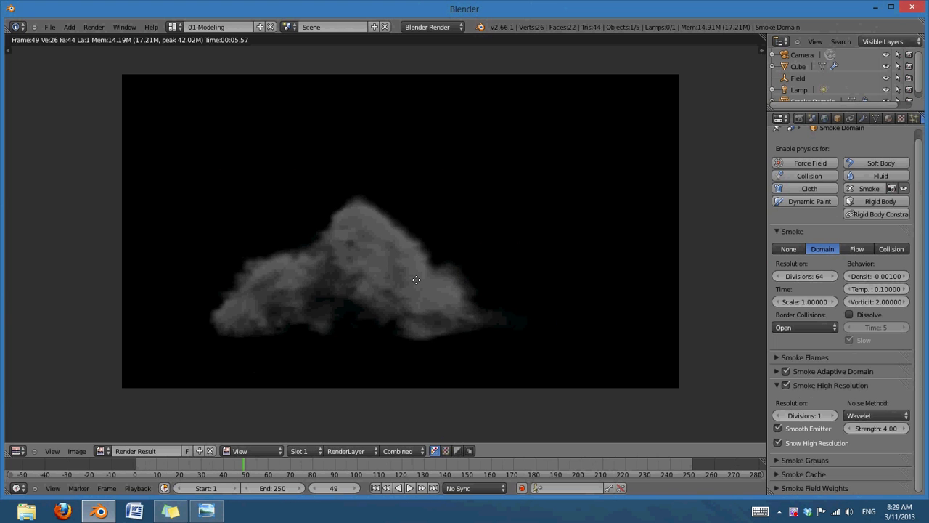
key(Escape)
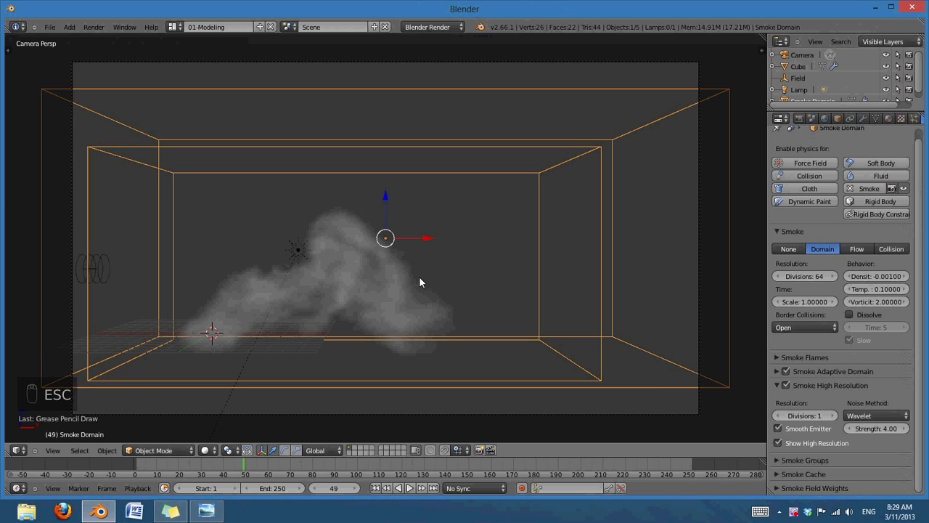
Set the domain's high-resolution noise strength to 1.5.
click(885, 428)
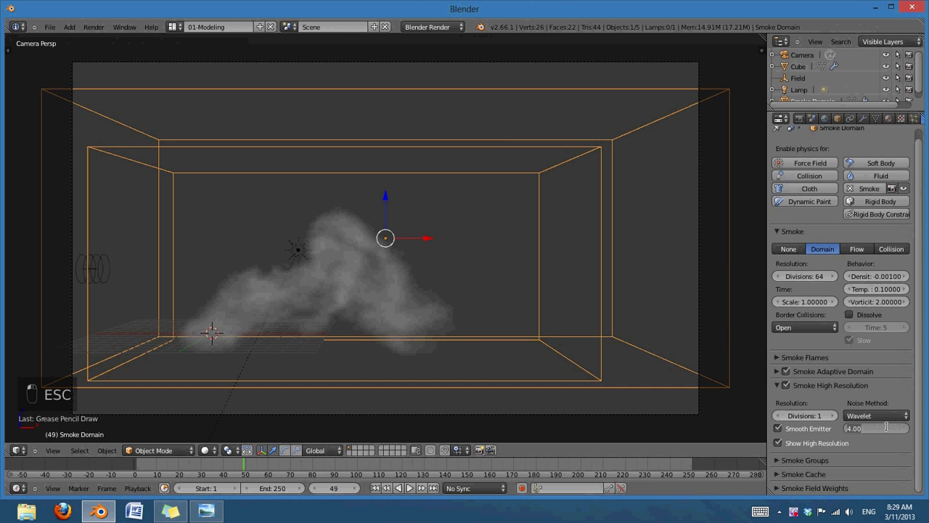
text(1.5)
key(Return)
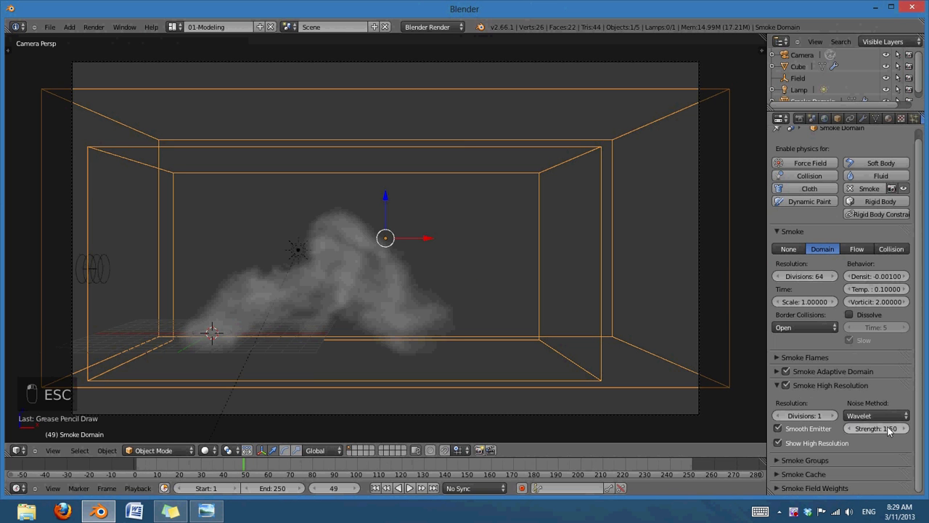
Replay the simulation from frame 1 to frame 68, test-render that frame and close the render.
click(376, 488)
click(409, 488)
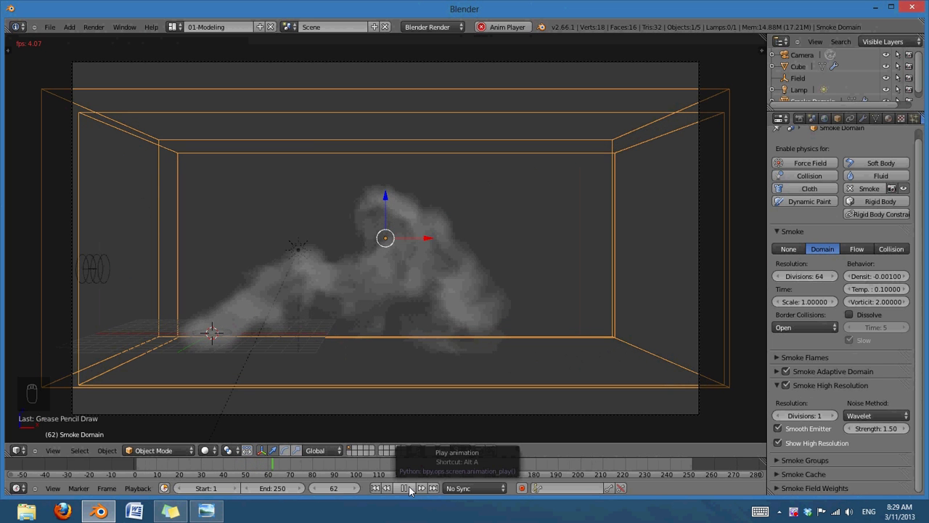
key(alt+a)
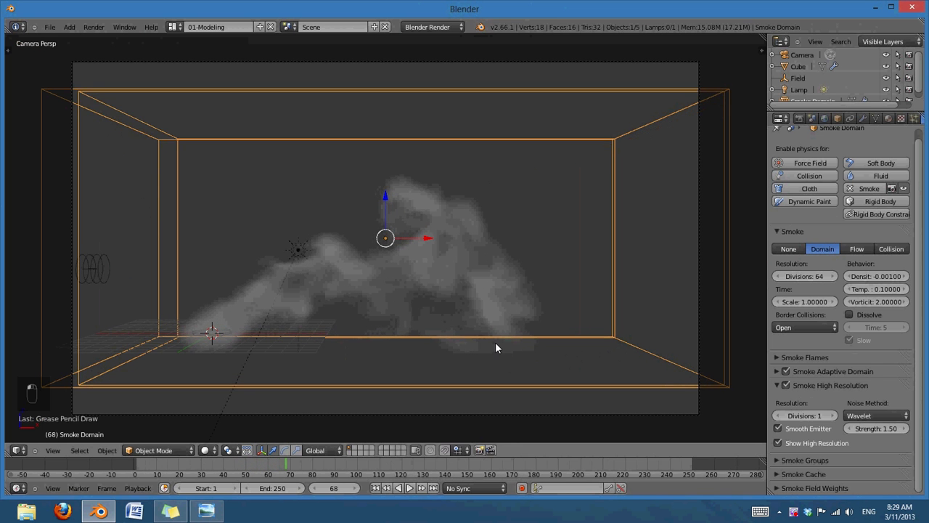
key(F12)
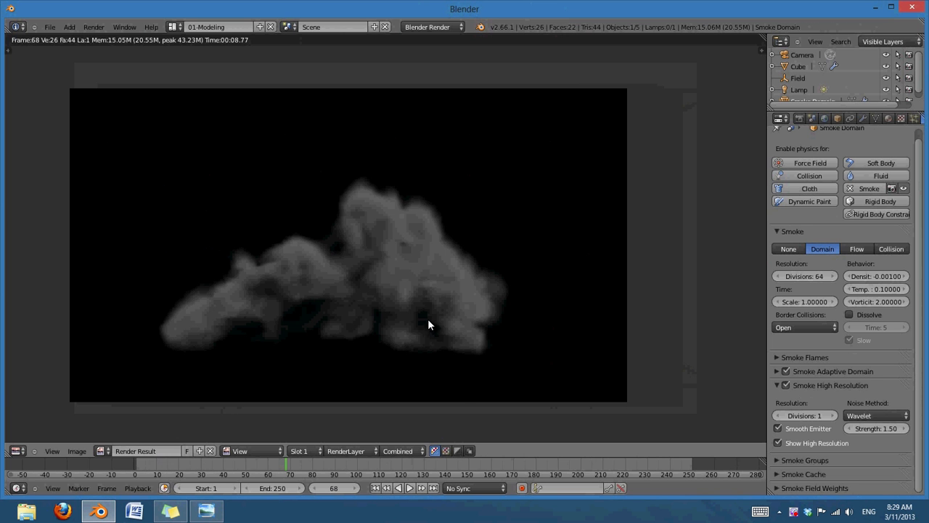
key(Escape)
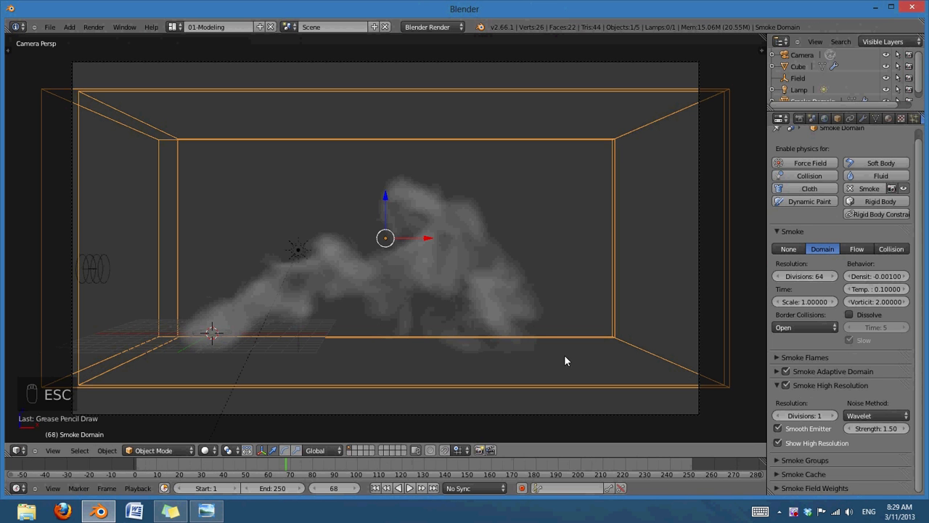
Return to frame 1, disable Smoke High Resolution and set the domain's main resolution to 250 divisions.
click(375, 487)
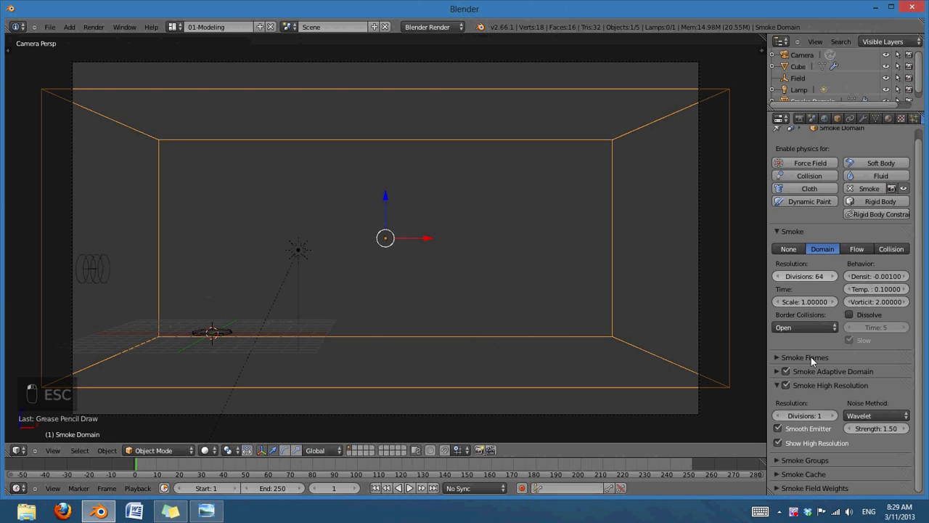
click(785, 385)
click(810, 275)
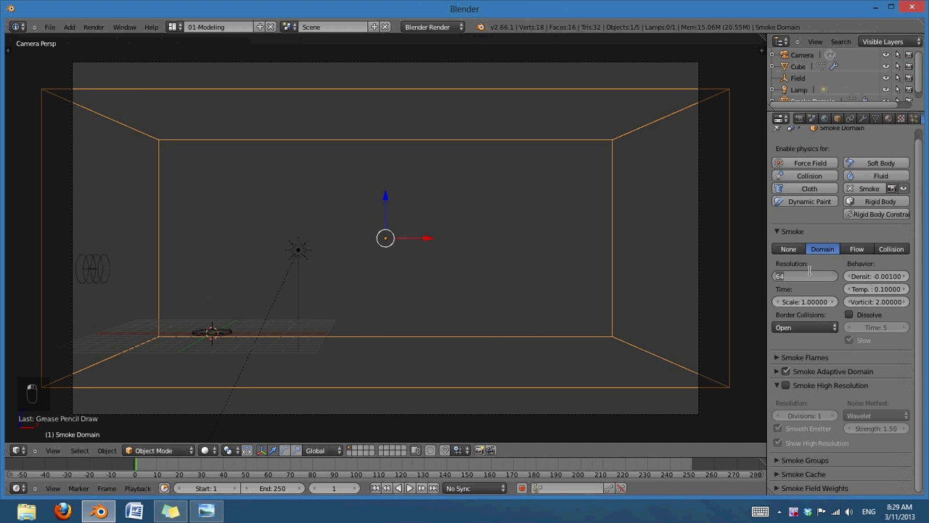
text(250)
key(Return)
Play the 250-division simulation to frame 44 and return to frame 1.
click(410, 488)
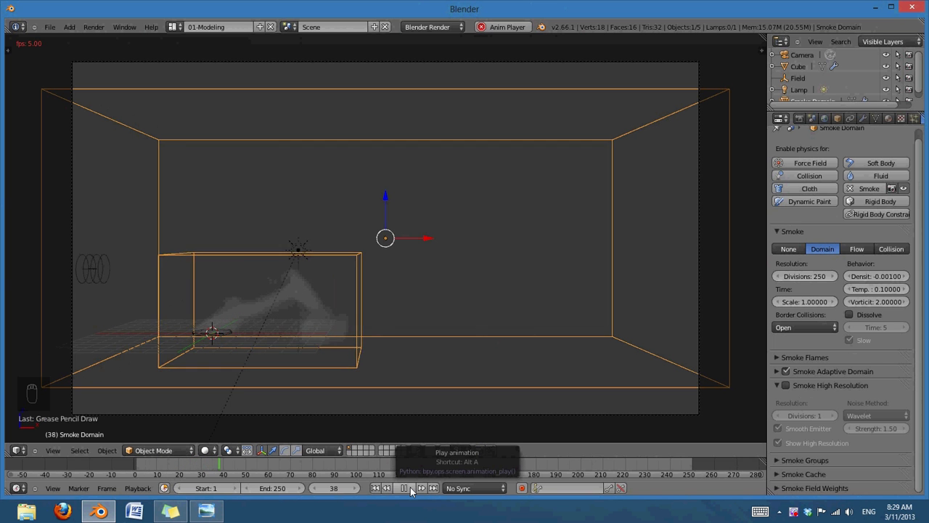
click(410, 487)
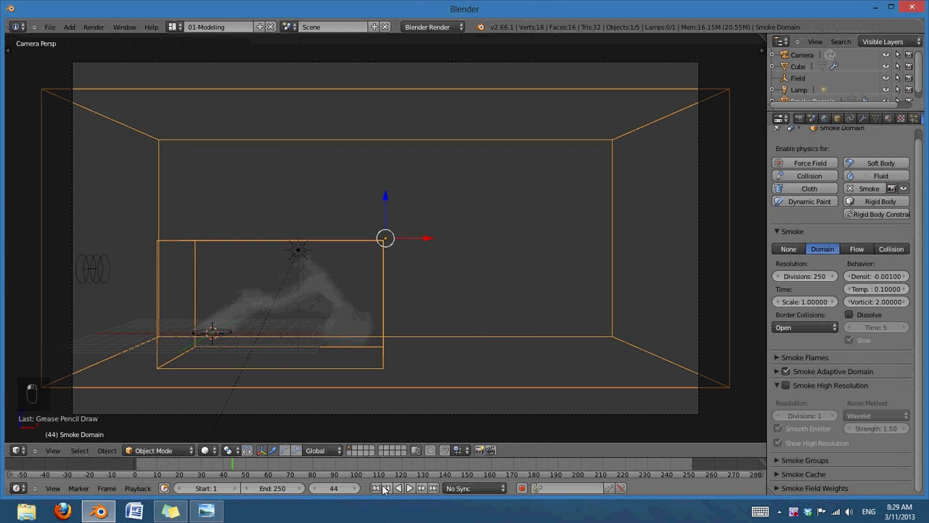
click(375, 488)
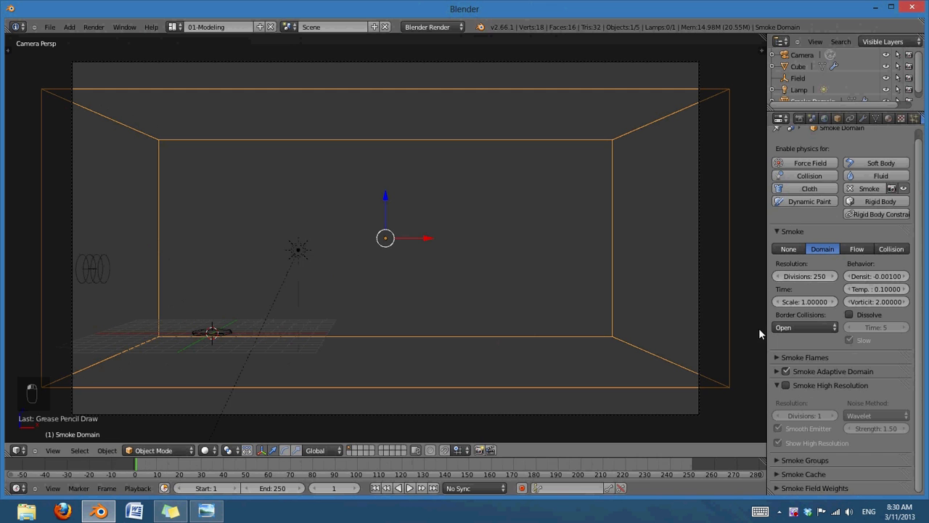
Enable Smoke High Resolution and set its resolution to 3 divisions.
click(785, 385)
click(831, 415)
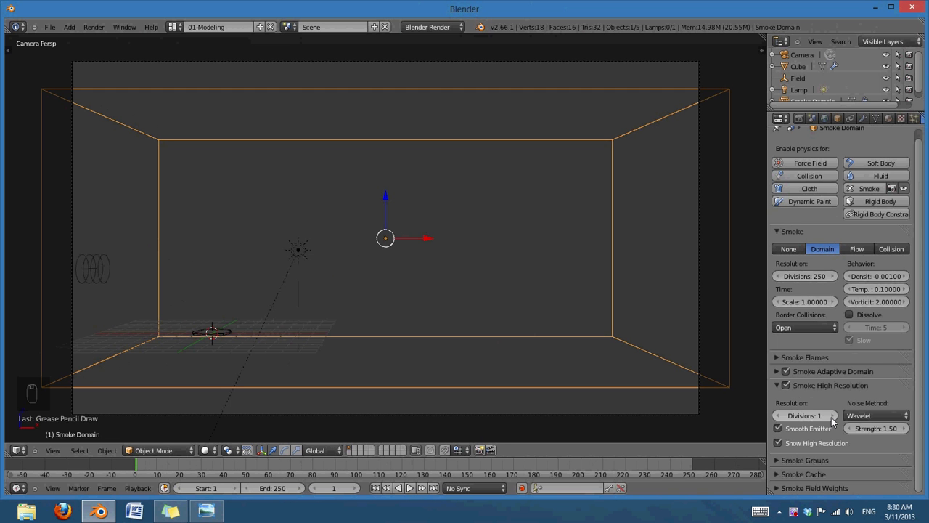
click(832, 416)
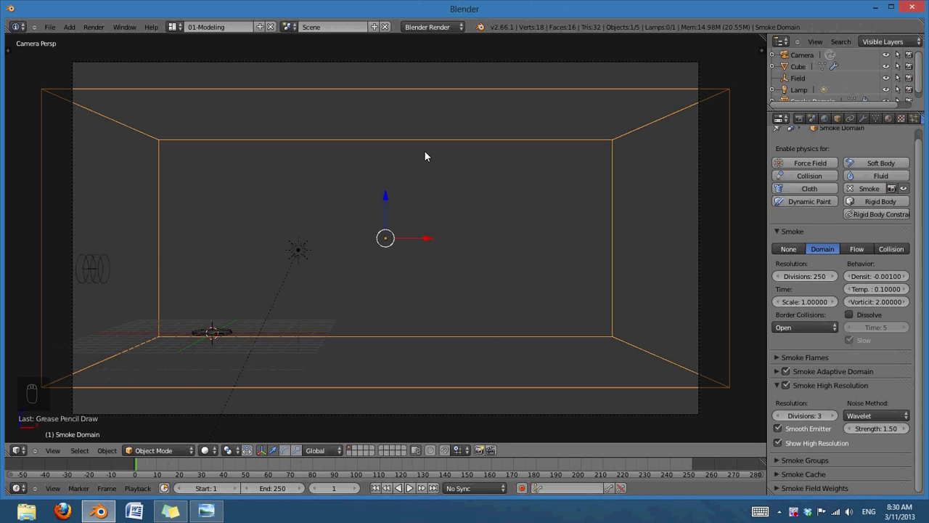
Move the camera closer to the smoke domain in camera view so the domain extends past the frame.
key(KP_0)
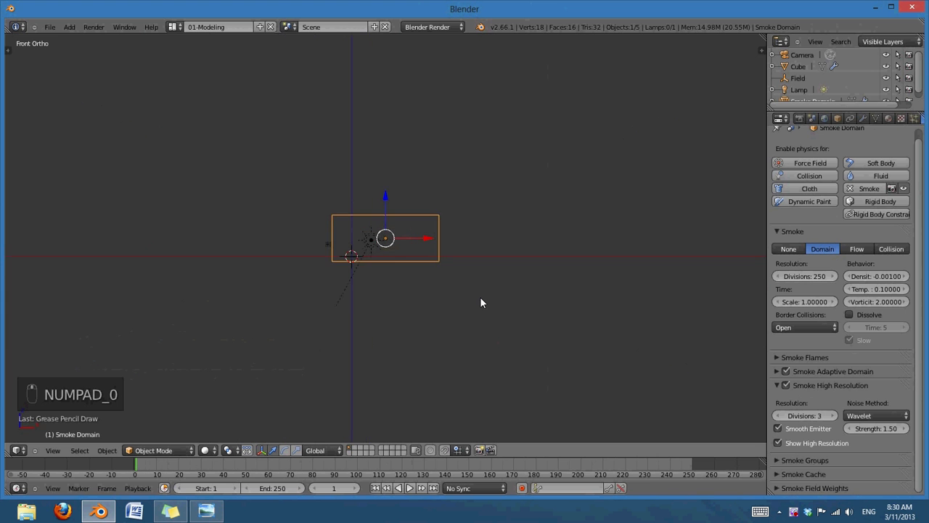
key(KP_0)
right_click(698, 268)
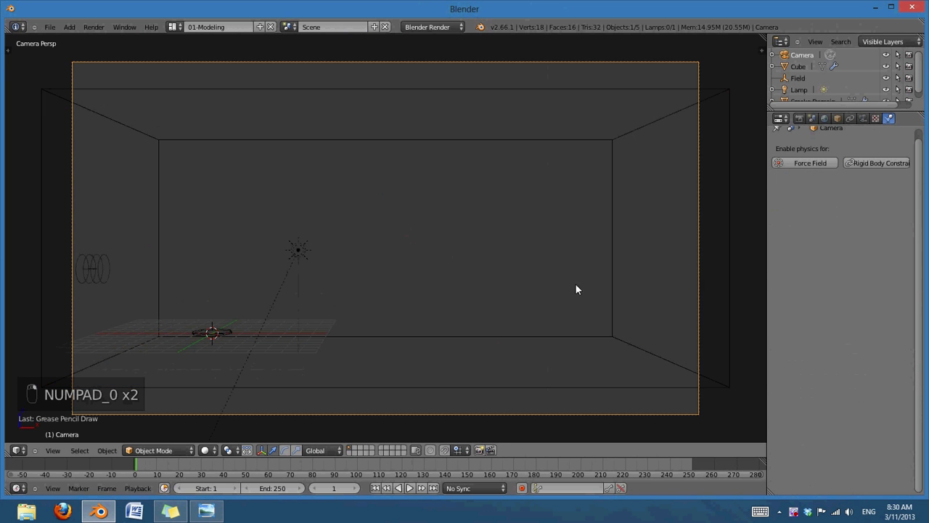
key(g)
click(465, 131)
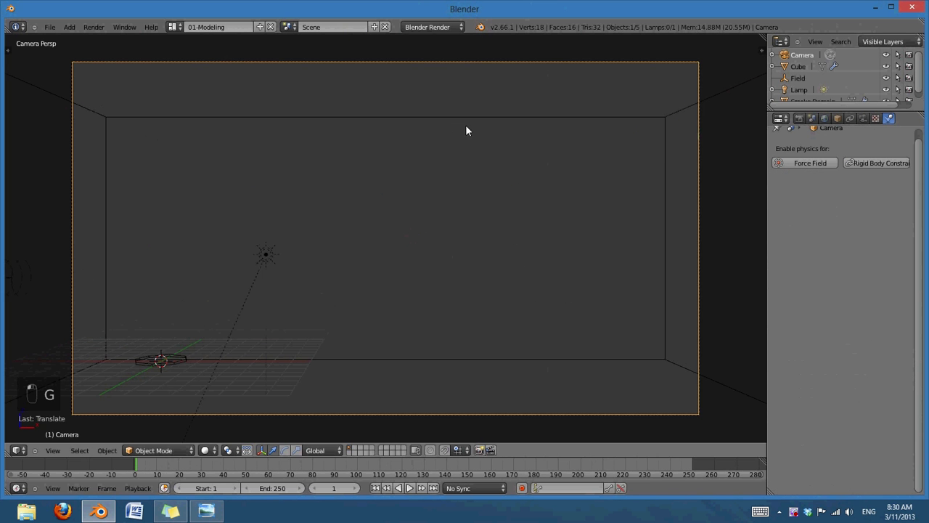
Select the smoke domain, collapse its high-resolution settings and expose the Smoke Cache bake settings.
right_click(666, 140)
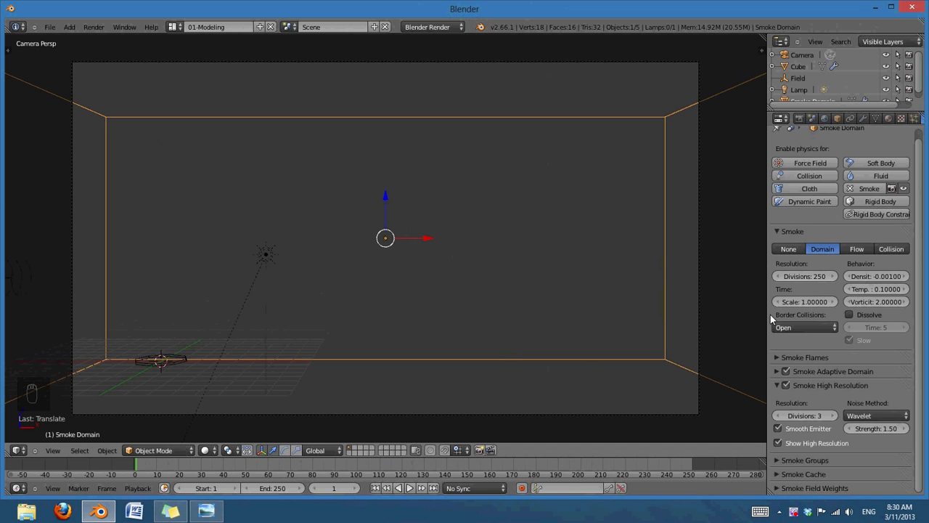
click(779, 389)
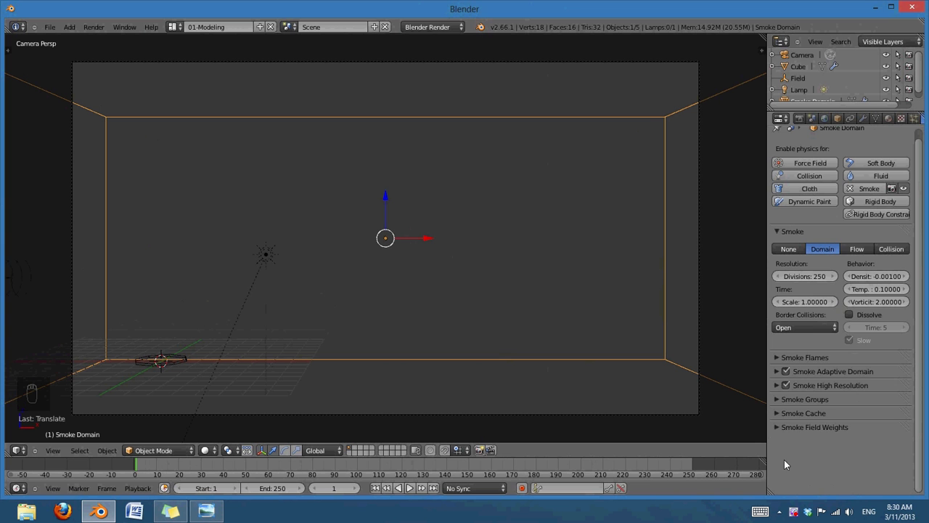
right_click(793, 512)
click(812, 352)
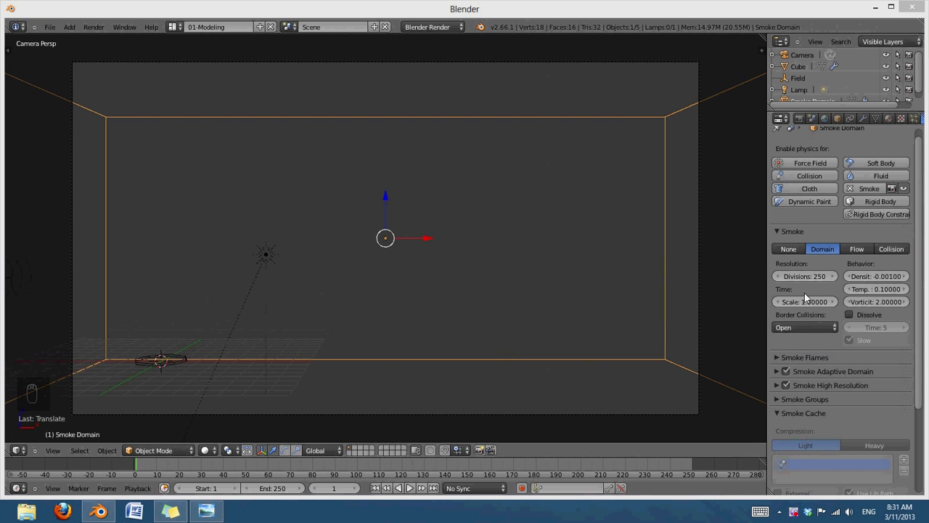
scroll(850, 353, down, 4)
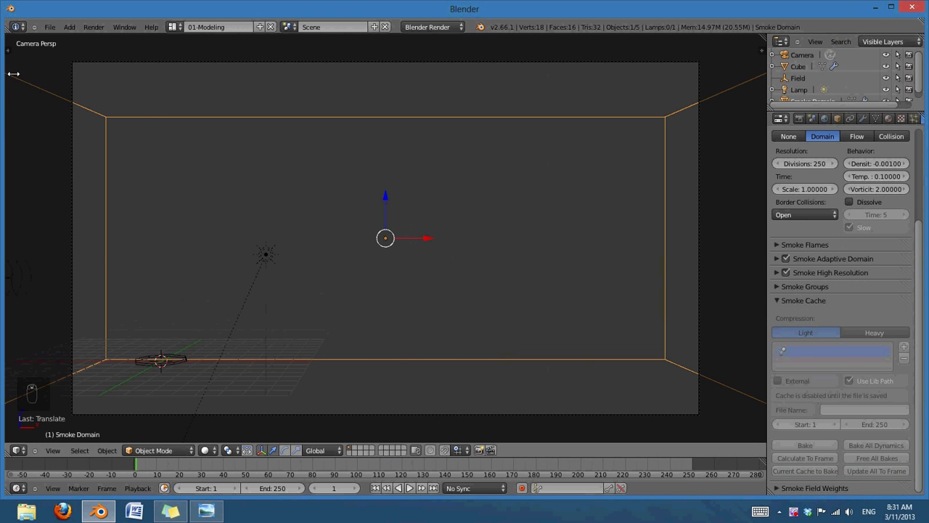
click(48, 27)
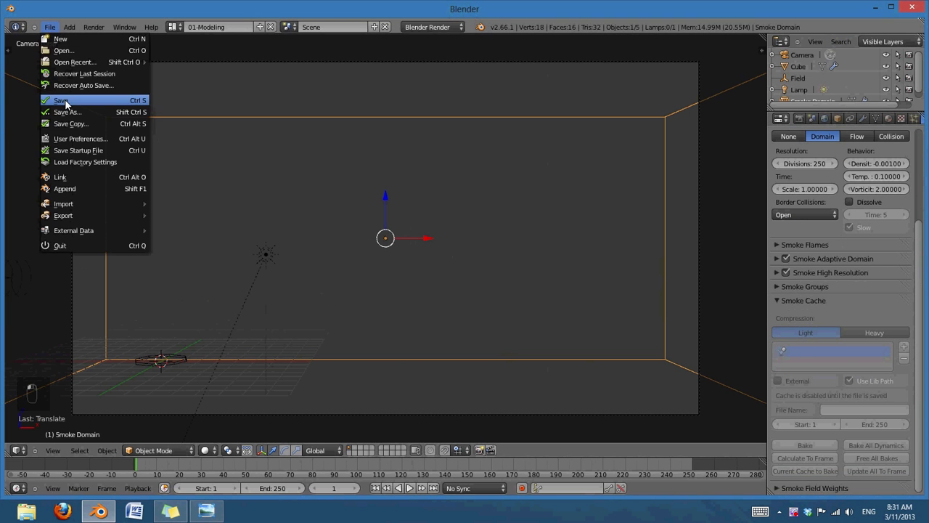
click(64, 101)
click(867, 69)
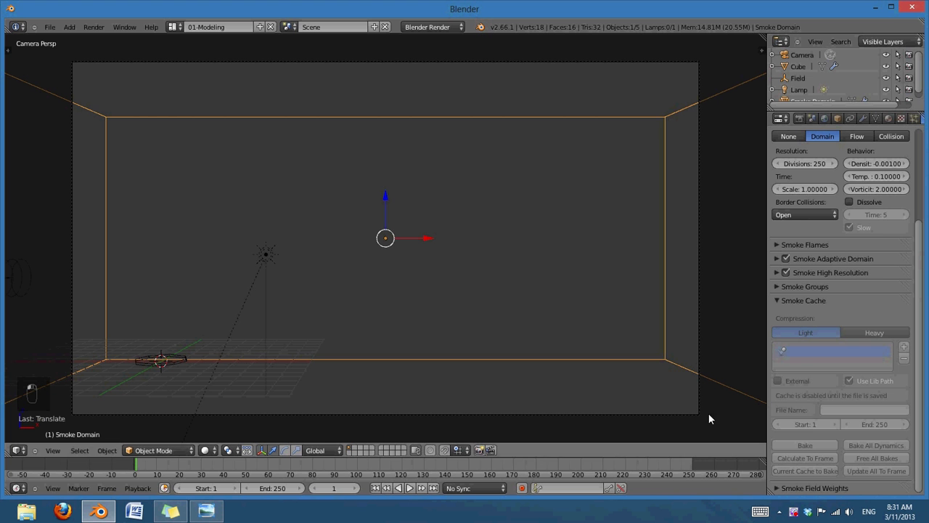
right_click(793, 515)
click(809, 357)
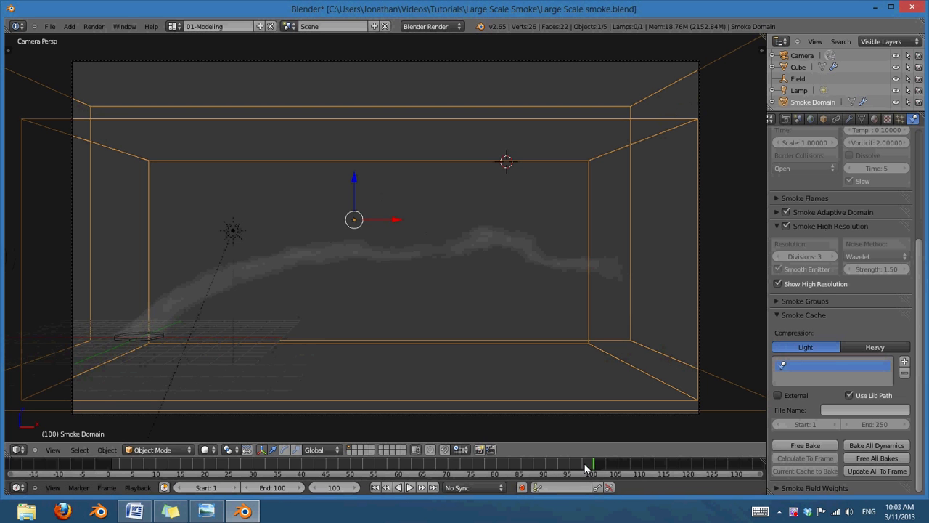
Bring up the splash screen over the baked smoke scene to check the program version.
ctrl+scroll(586, 468, up, 2)
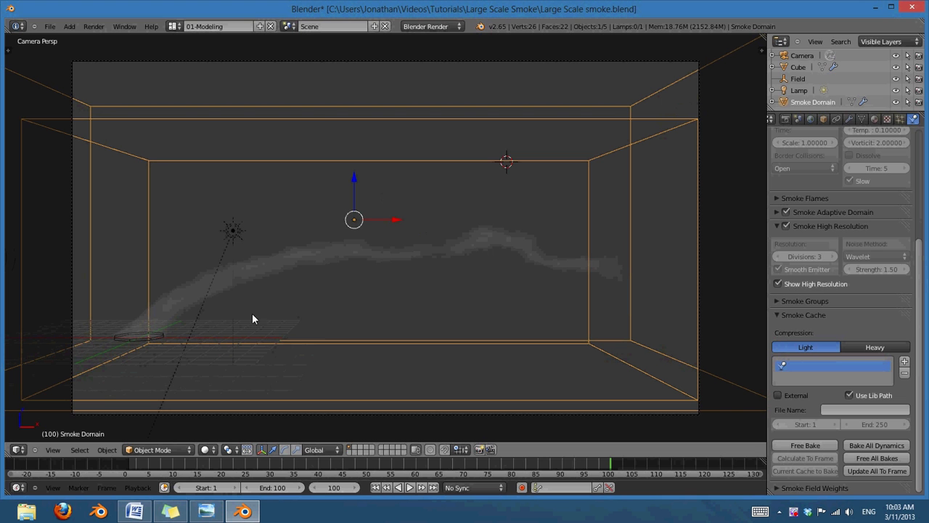
click(482, 26)
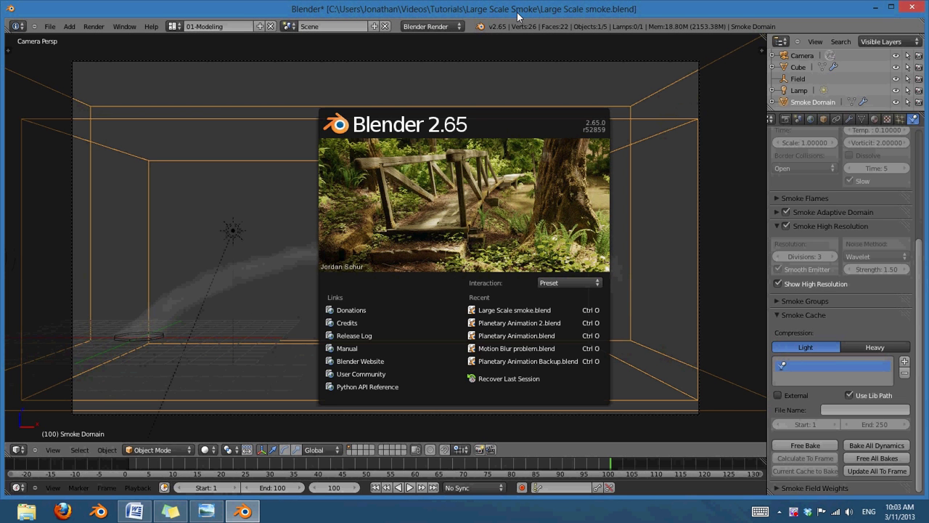
Dismiss the splash screen, review the smoke domain settings and render frame 100 through the camera.
click(595, 126)
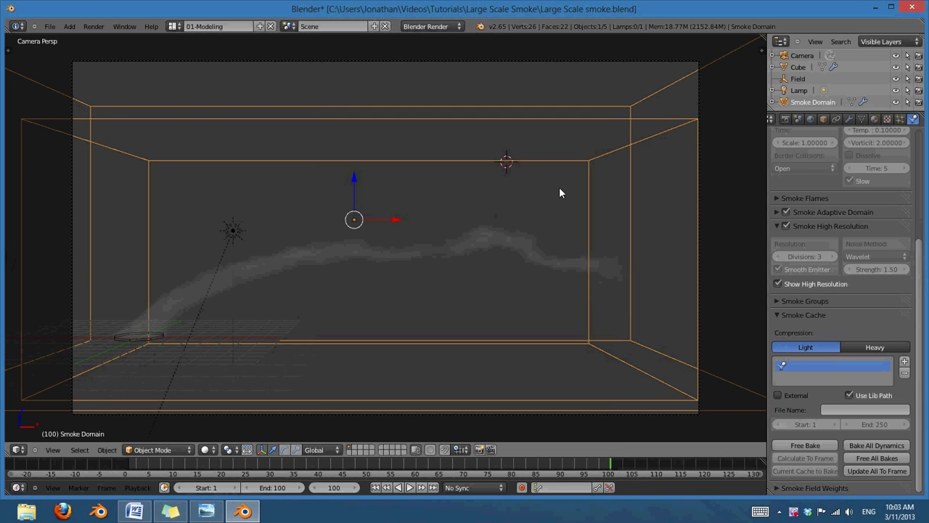
scroll(870, 170, up, 5)
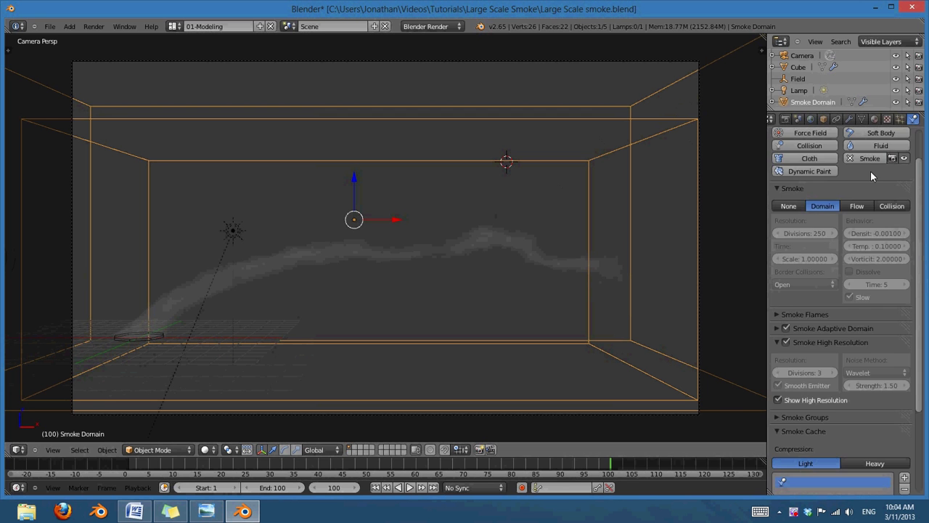
scroll(834, 262, down, 4)
scroll(833, 263, down, 1)
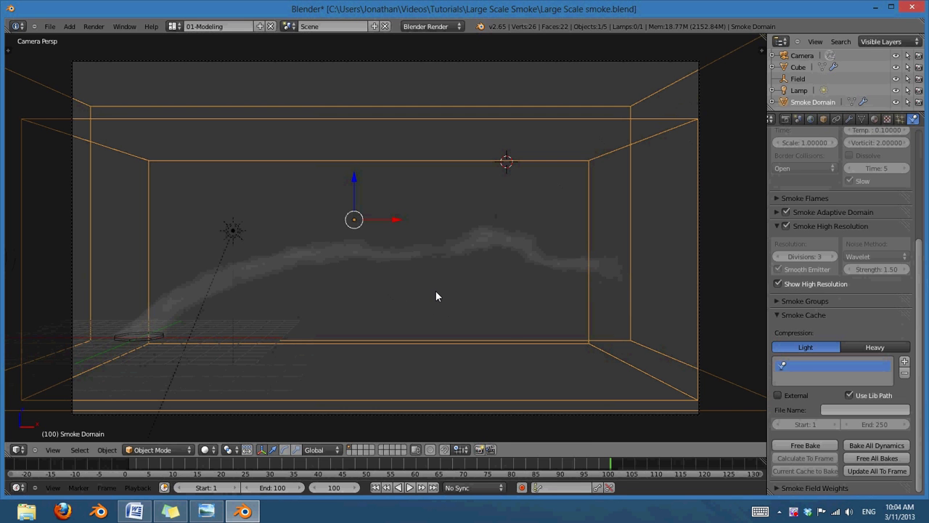
key(F12)
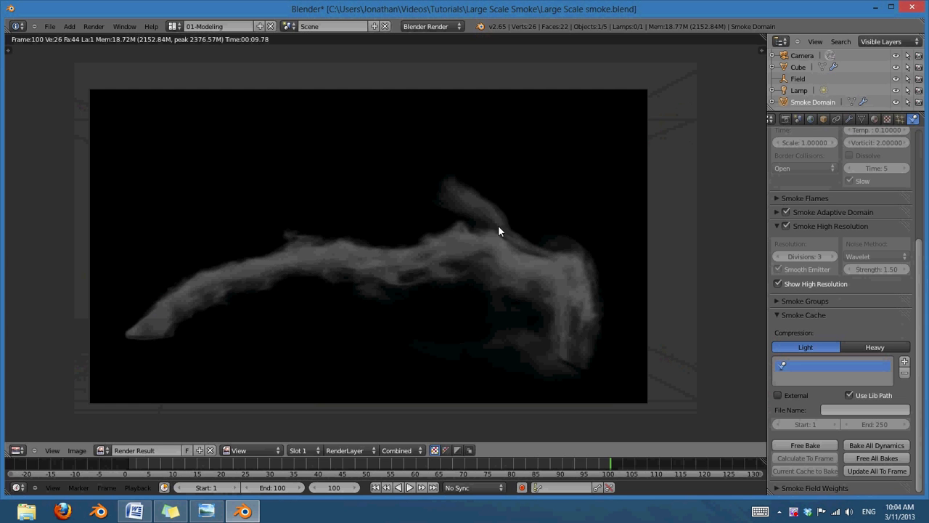
Compare the rendered smoke in color-only and color-and-alpha display, then return to the 3D scene.
click(446, 450)
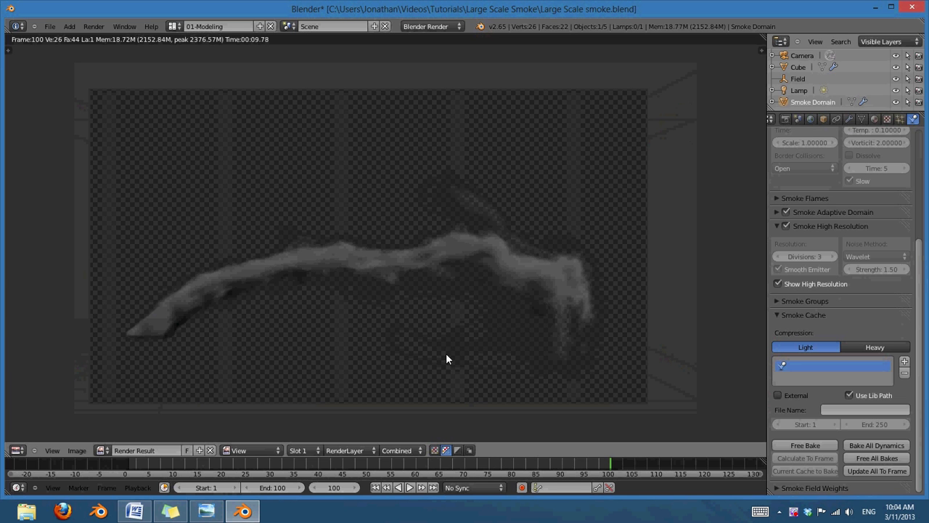
click(436, 450)
click(446, 450)
mouse_move(360, 317)
middle_down()
mouse_move(380, 396)
mouse_move(387, 310)
mouse_move(373, 303)
middle_up()
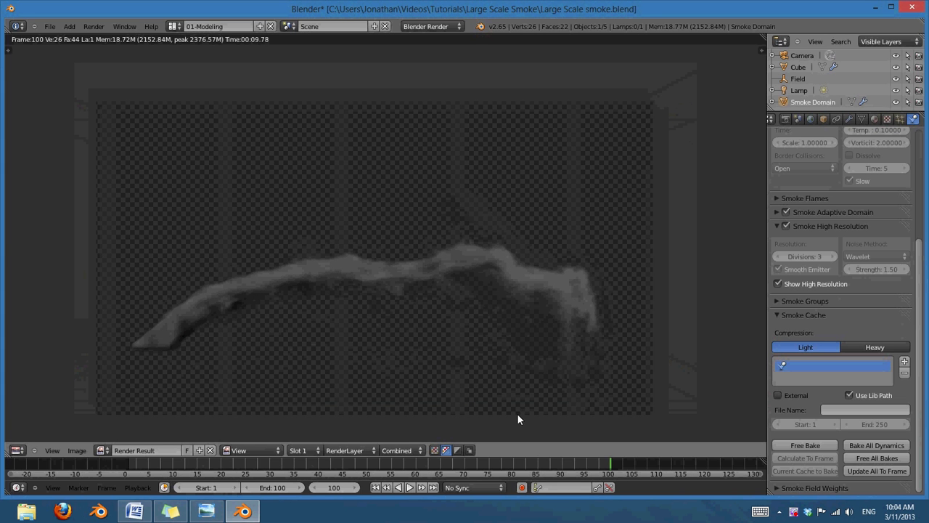
click(435, 450)
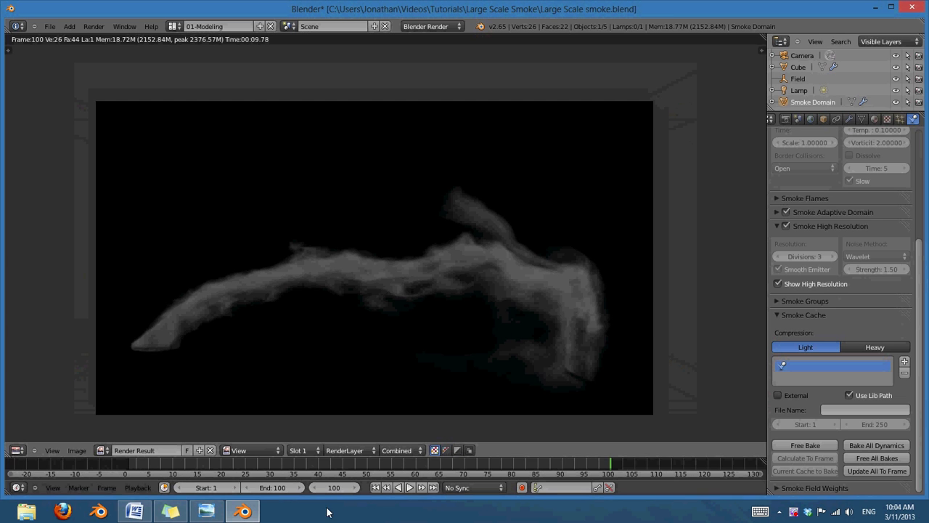
click(446, 450)
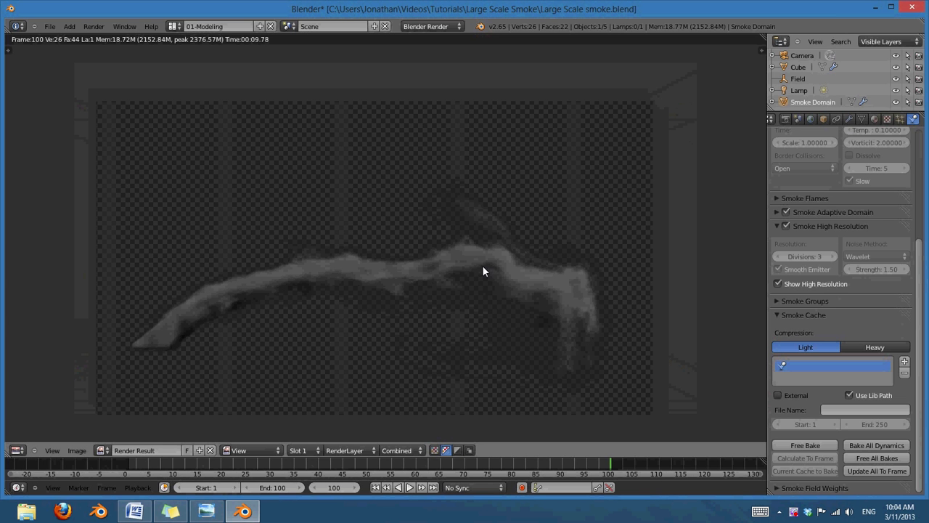
key(Escape)
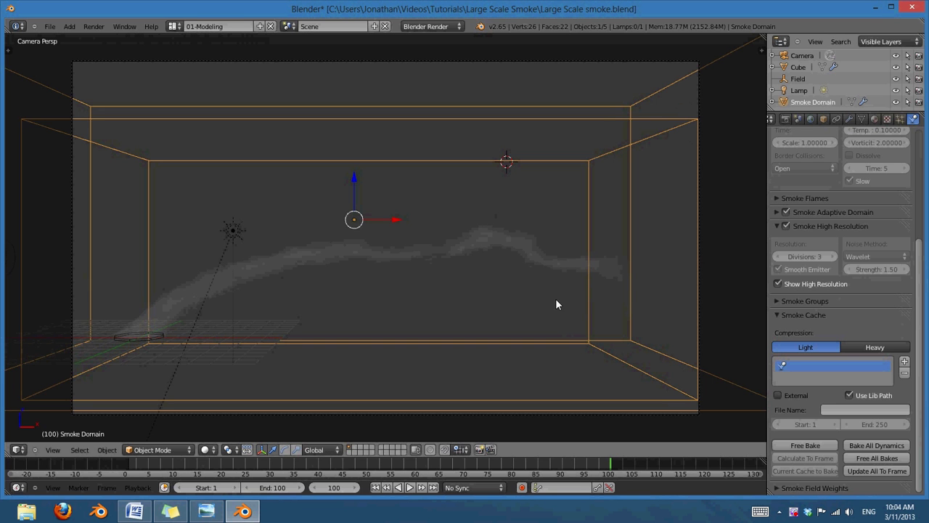
Turn off Show High Resolution for the smoke domain and check the smoke from above and through the camera.
scroll(411, 294, down, 2)
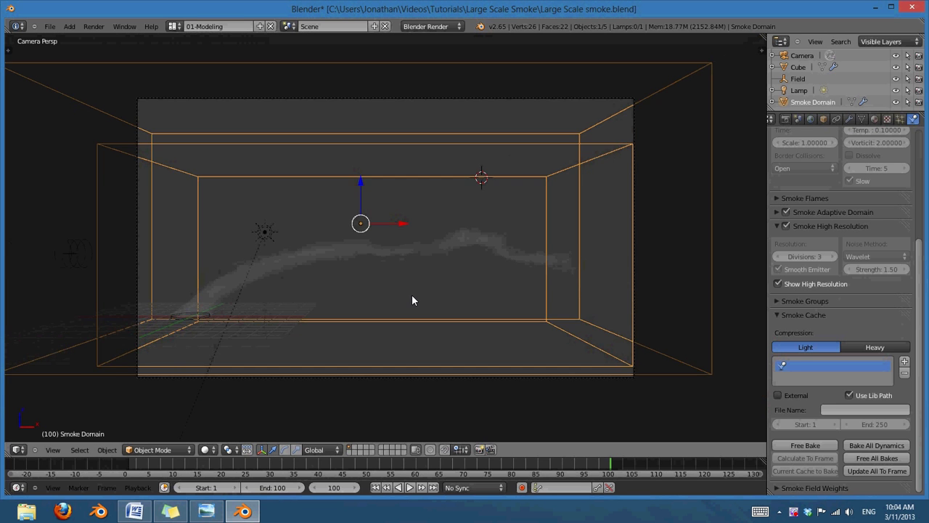
scroll(412, 294, up, 1)
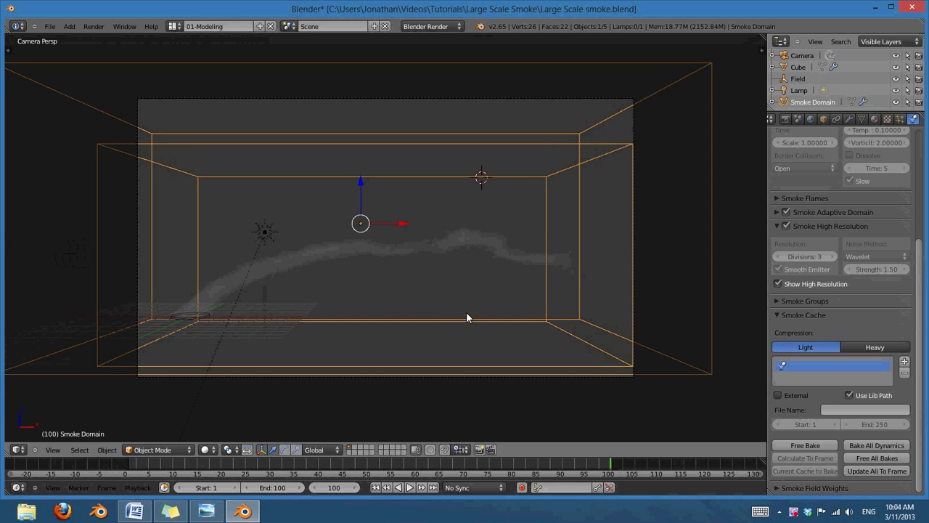
scroll(435, 300, up, 2)
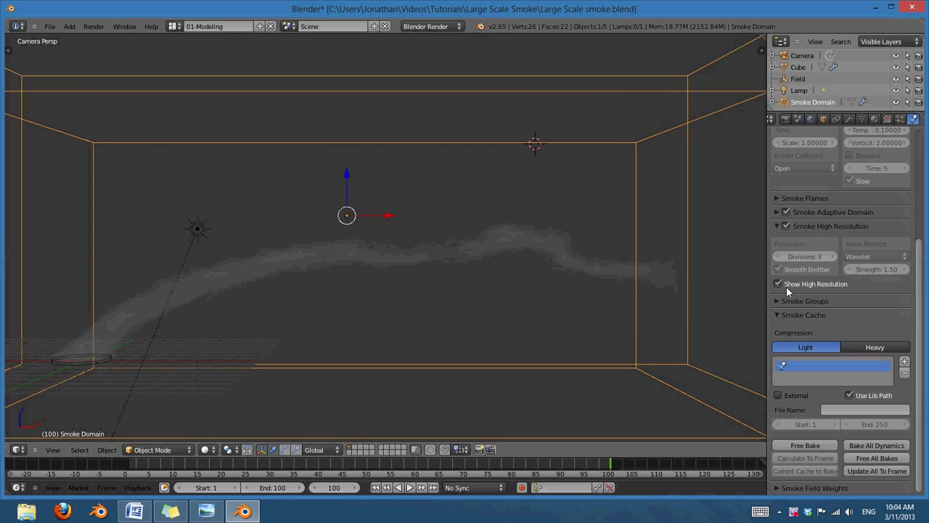
click(778, 284)
scroll(481, 254, down, 1)
middle_drag(481, 254, 479, 316)
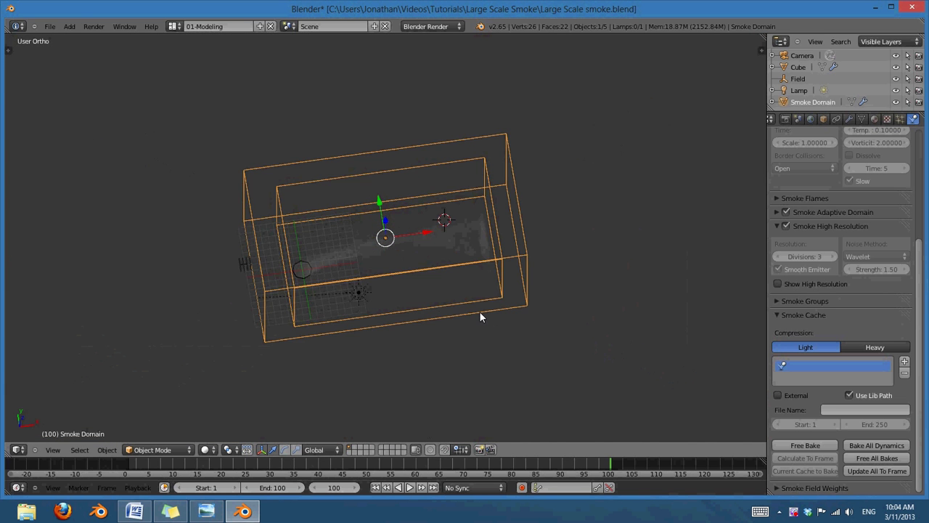
key(KP_0)
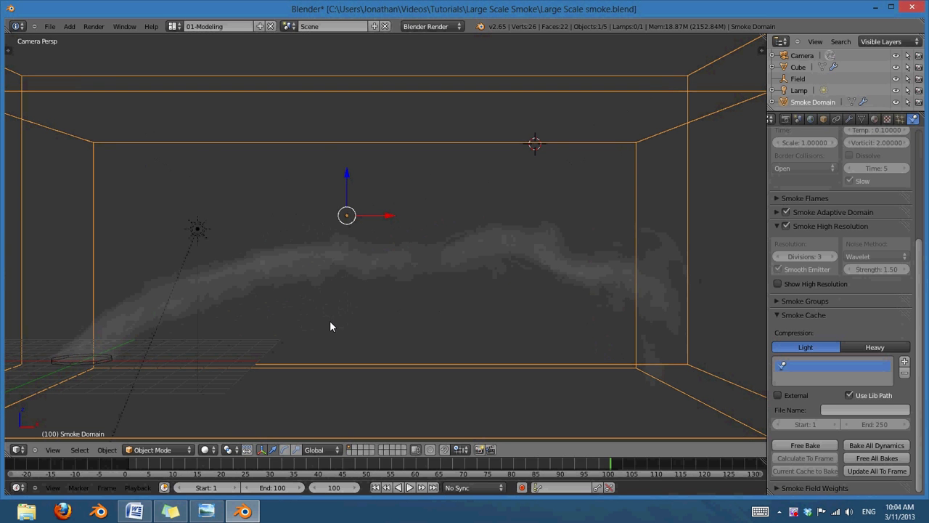
Bring back the last render in color-only display and set the Smoke Domain Material's Density Scale to 25.
key(F11)
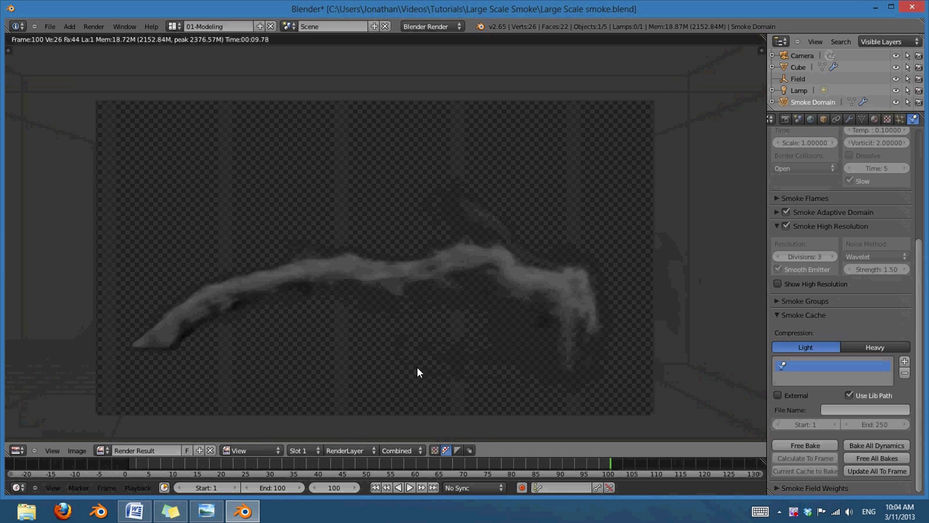
click(435, 450)
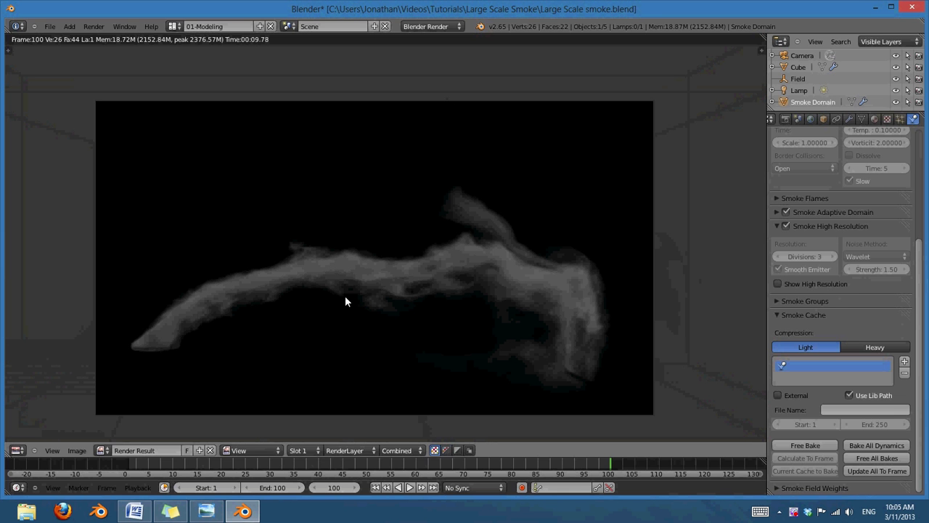
click(875, 119)
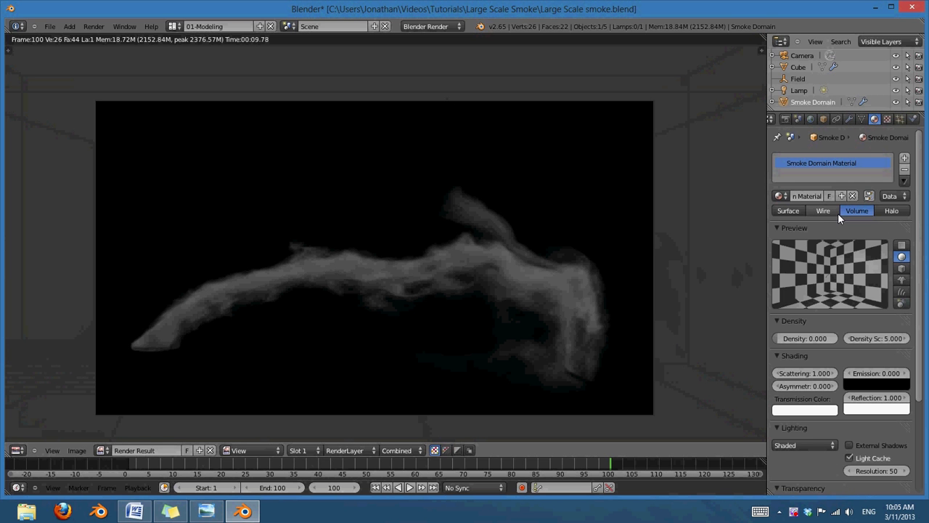
scroll(840, 218, down, 3)
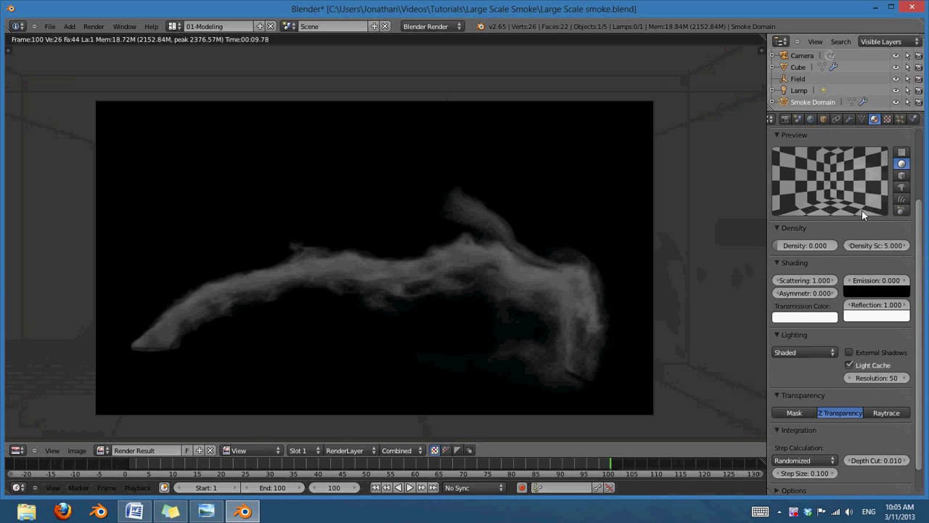
scroll(813, 217, up, 2)
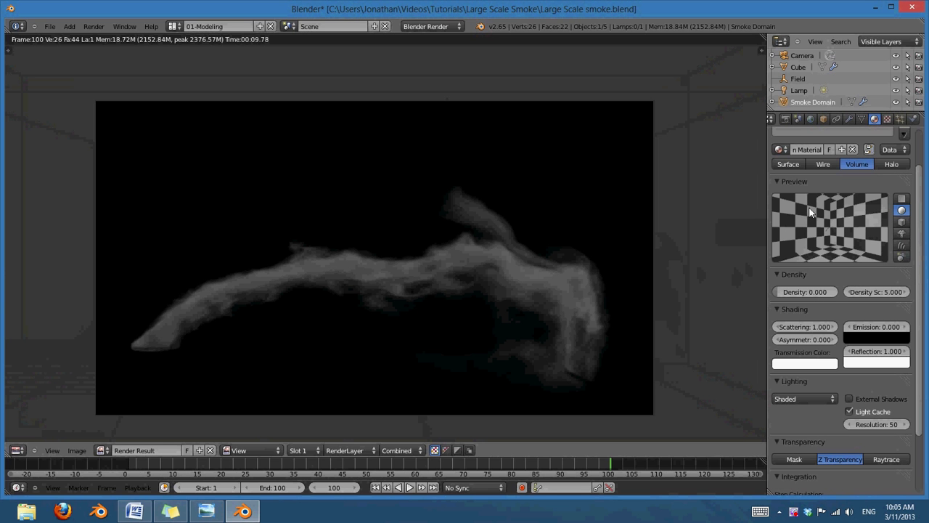
click(870, 293)
text(25)
key(Return)
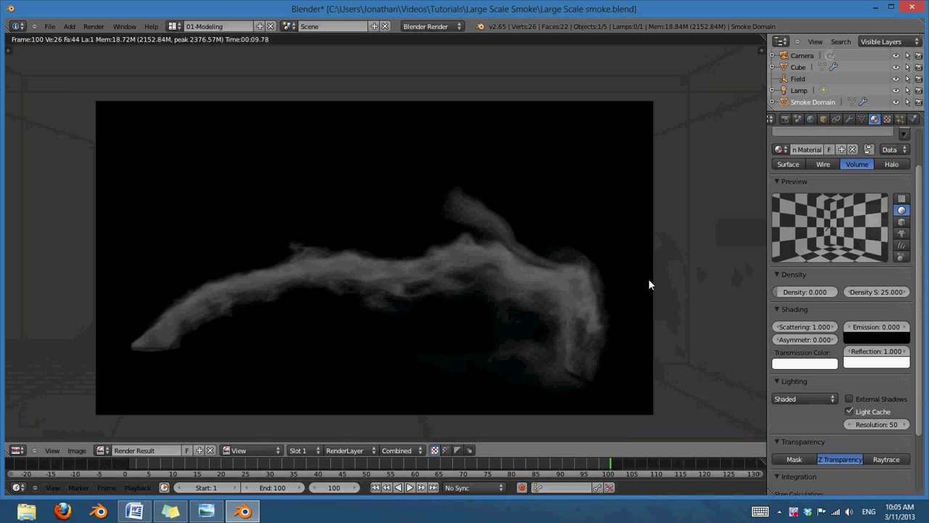
Render the smoke again into Slot 2, keeping the previous render in Slot 1.
click(313, 450)
click(310, 433)
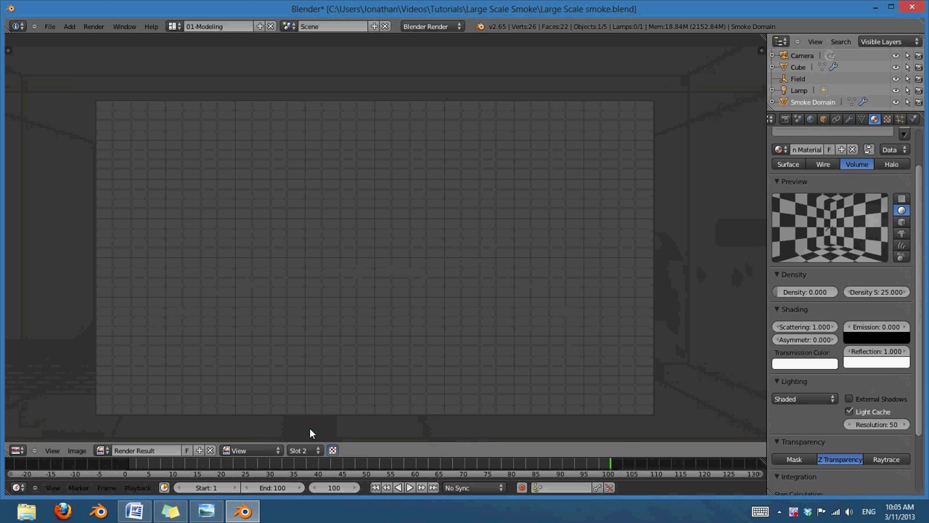
key(F12)
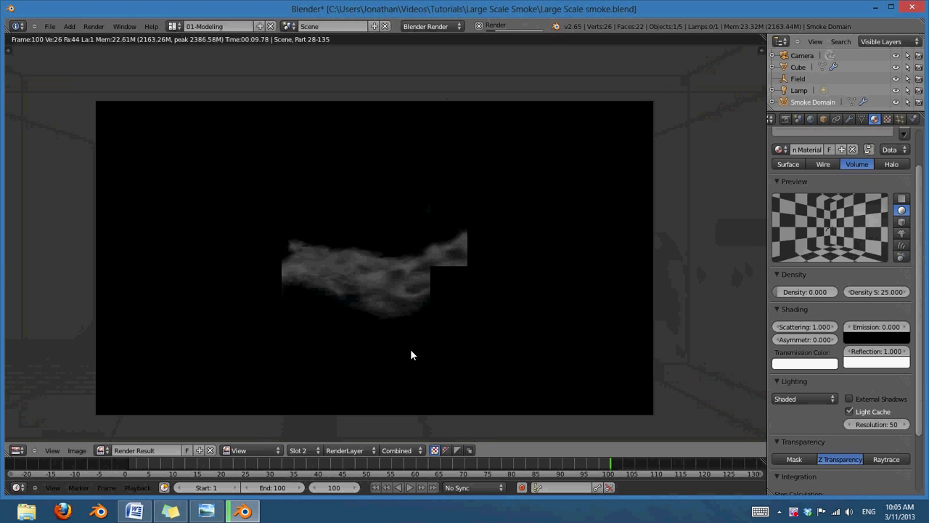
mouse_move(411, 353)
middle_down()
mouse_move(423, 353)
mouse_move(404, 356)
middle_up()
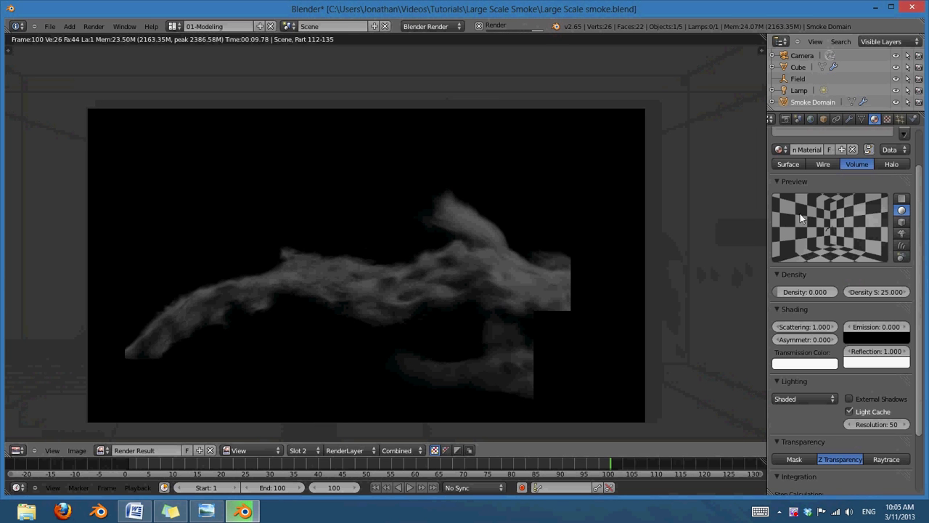
Compare the renders in Slot 1 and Slot 2 to examine the effect of the density scale.
click(292, 450)
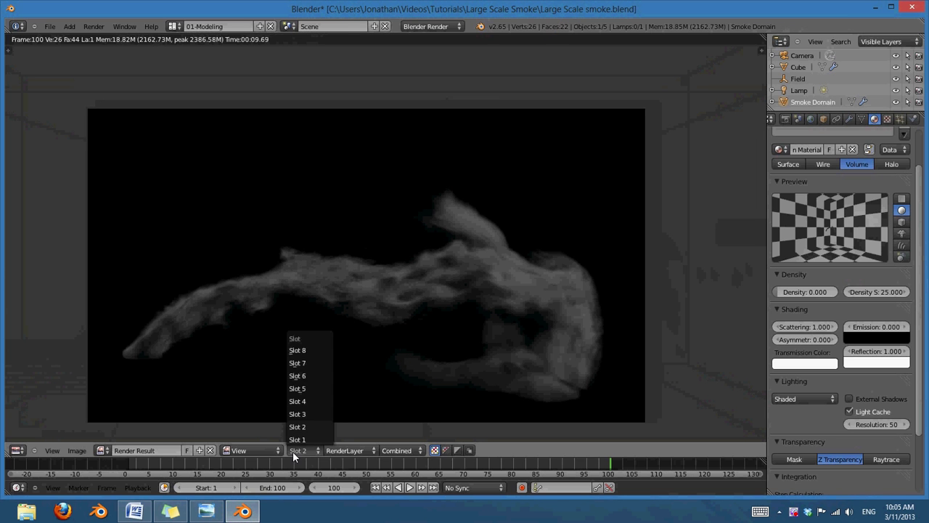
click(297, 441)
click(300, 448)
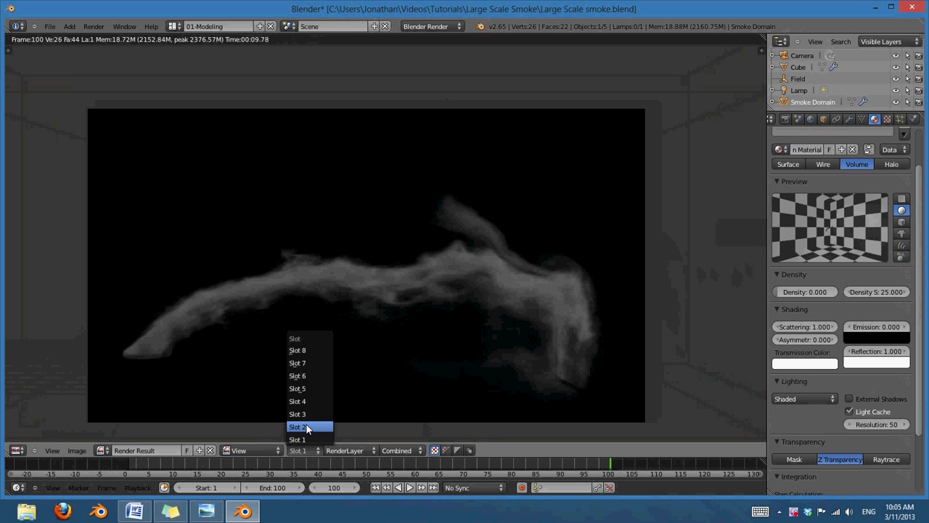
click(306, 423)
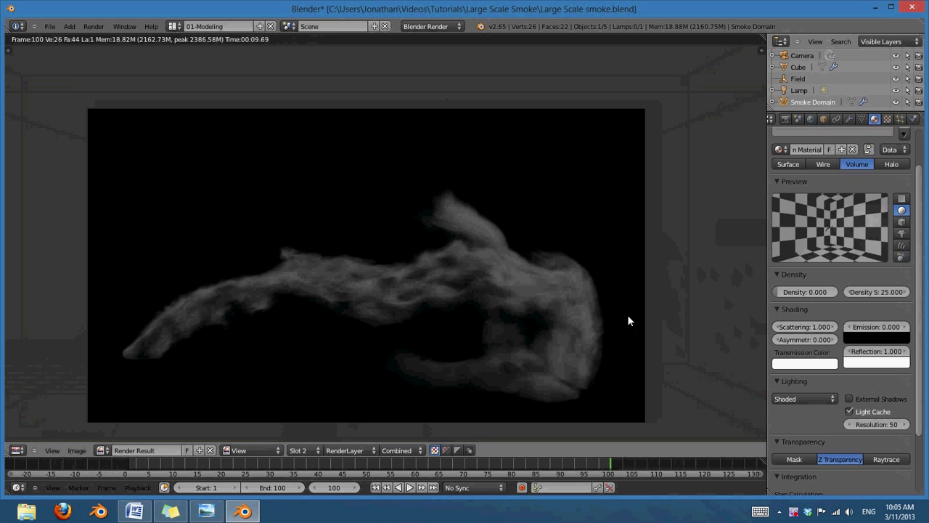
Set the smoke material's Density Scale to 1 and its Scattering to 25.
click(876, 292)
text(1)
key(Return)
click(789, 327)
text(25)
key(Return)
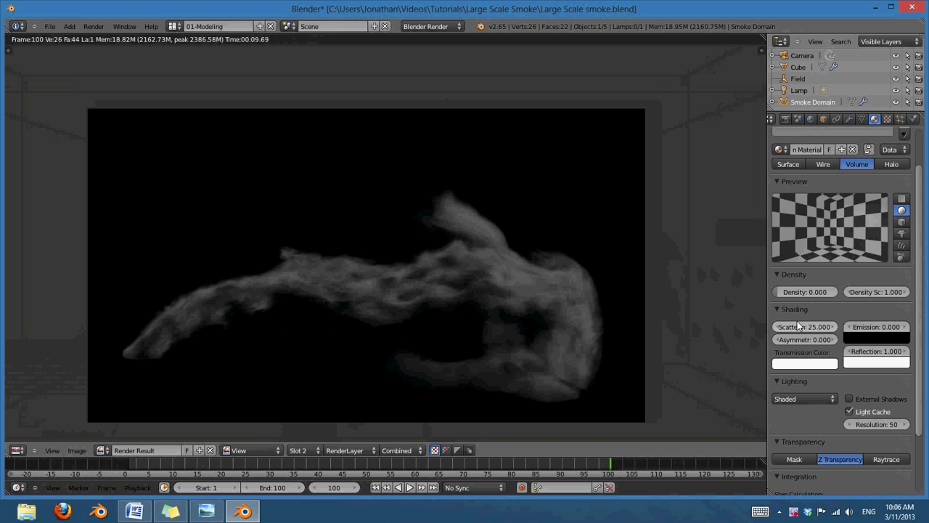
Render the smoke with the swapped density and scattering values into Slot 3.
click(301, 450)
click(308, 416)
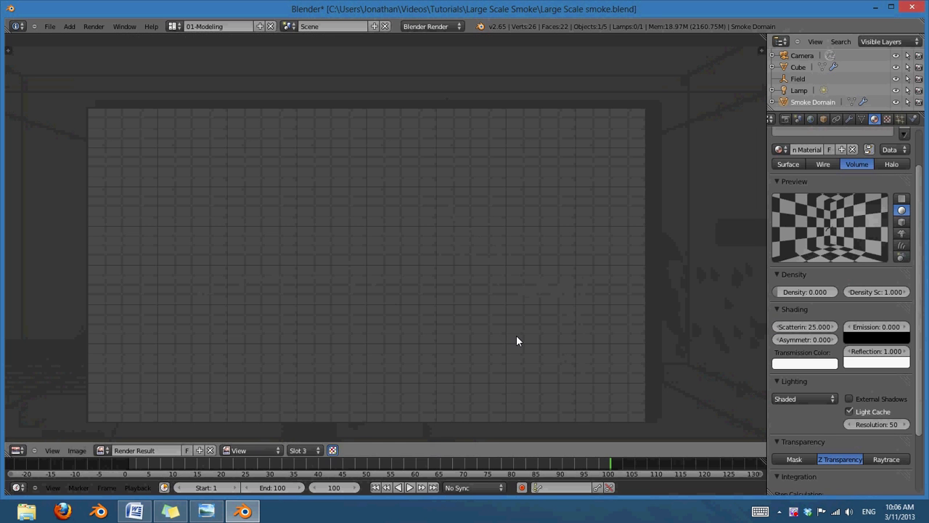
key(F12)
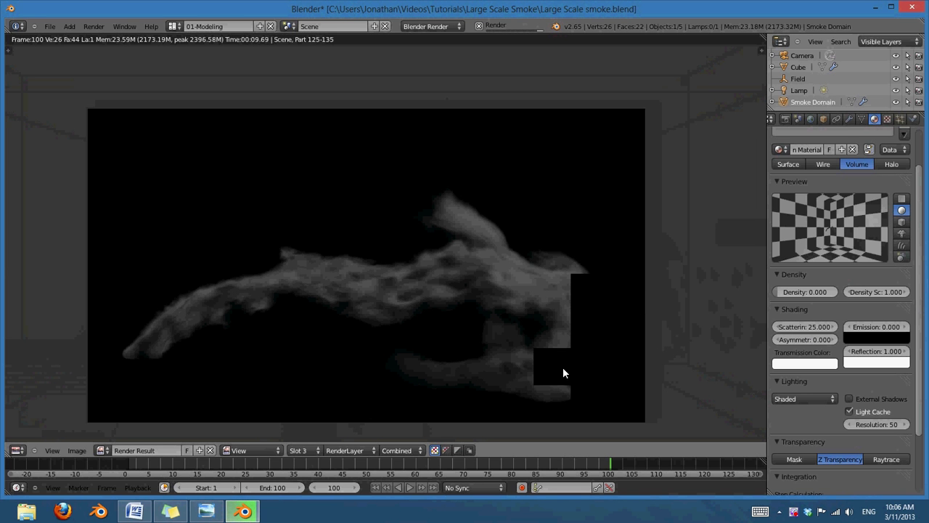
Switch back and forth between the renders in Slot 2 and Slot 3 to compare the smoke's look.
click(303, 451)
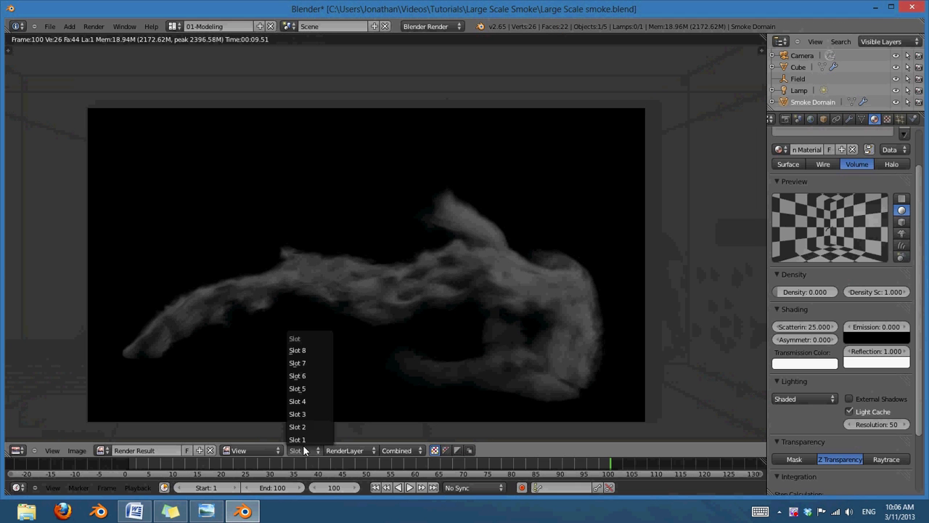
click(298, 427)
click(301, 450)
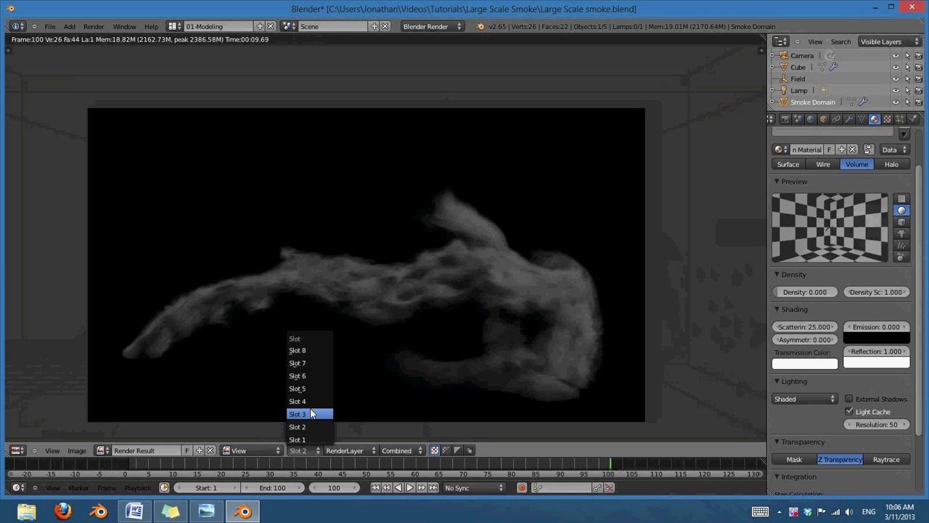
click(311, 415)
click(309, 450)
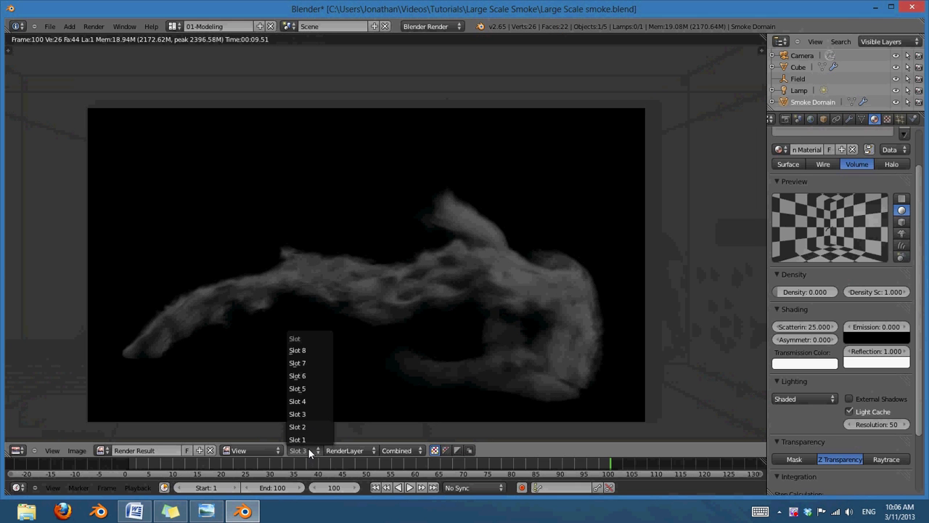
click(298, 427)
click(304, 450)
click(313, 413)
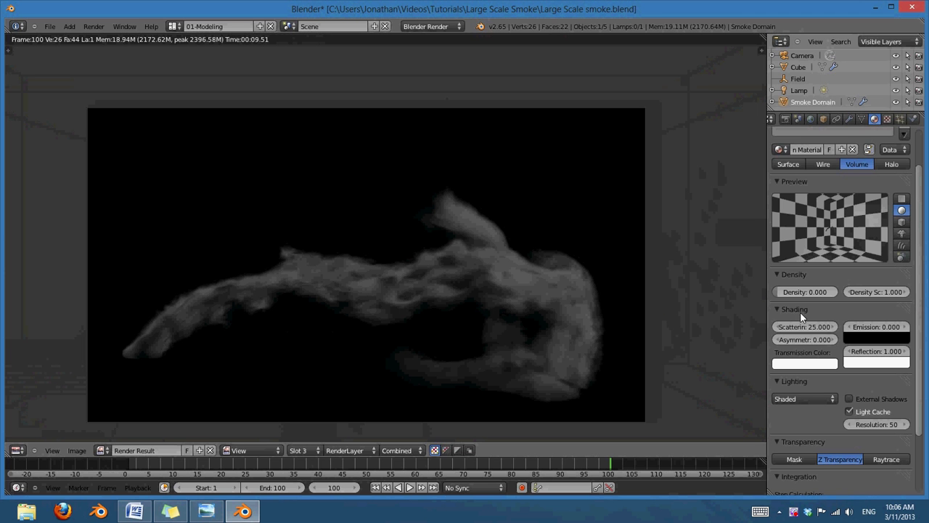
Set the smoke material's Scattering to 2 and its Density Scale to 50.
click(811, 327)
text(2)
key(Return)
click(892, 292)
text(50)
key(Return)
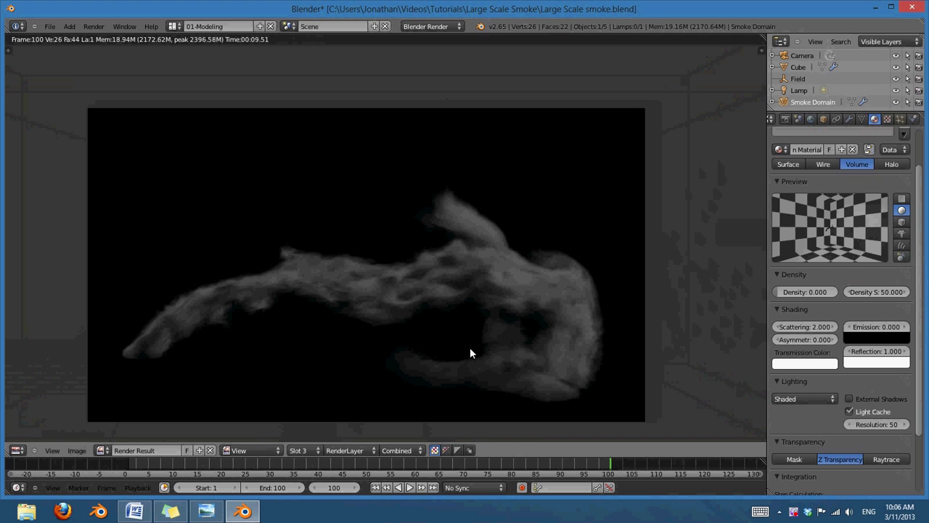
middle_drag(460, 358, 460, 350)
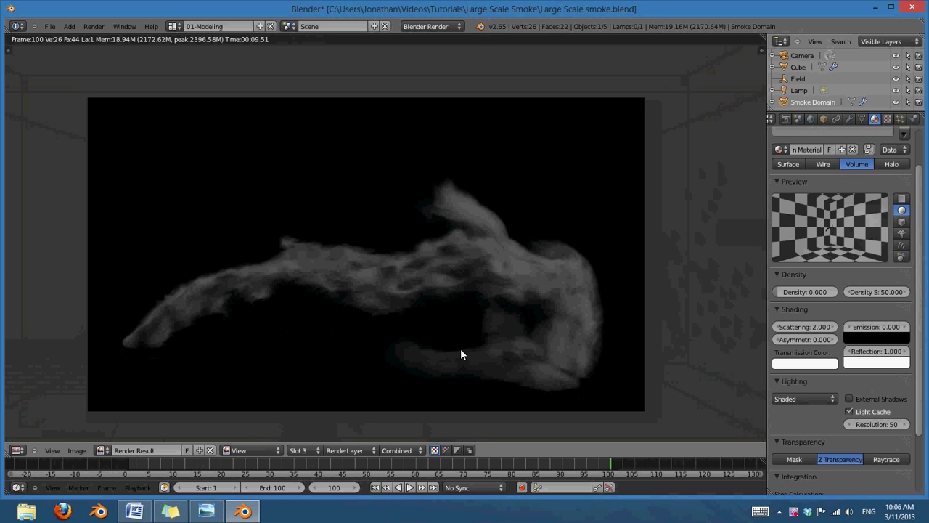
Render frame 100 with the restored density and scattering values and inspect the thin end of the smoke trail.
key(F12)
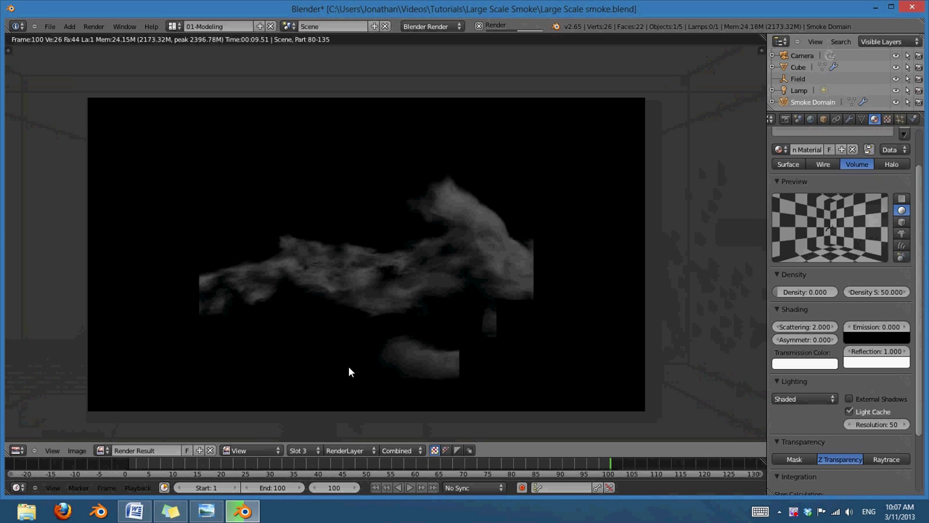
middle_drag(349, 366, 349, 363)
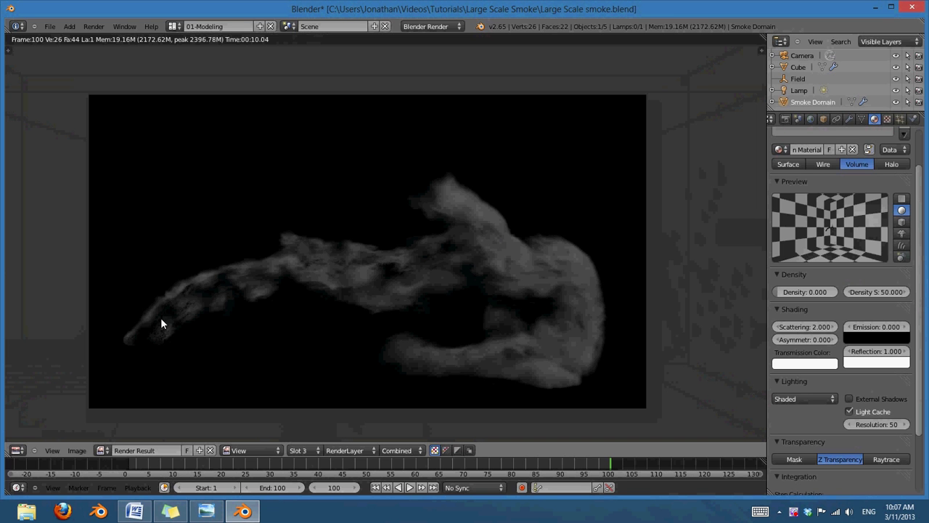
scroll(202, 351, up, 3)
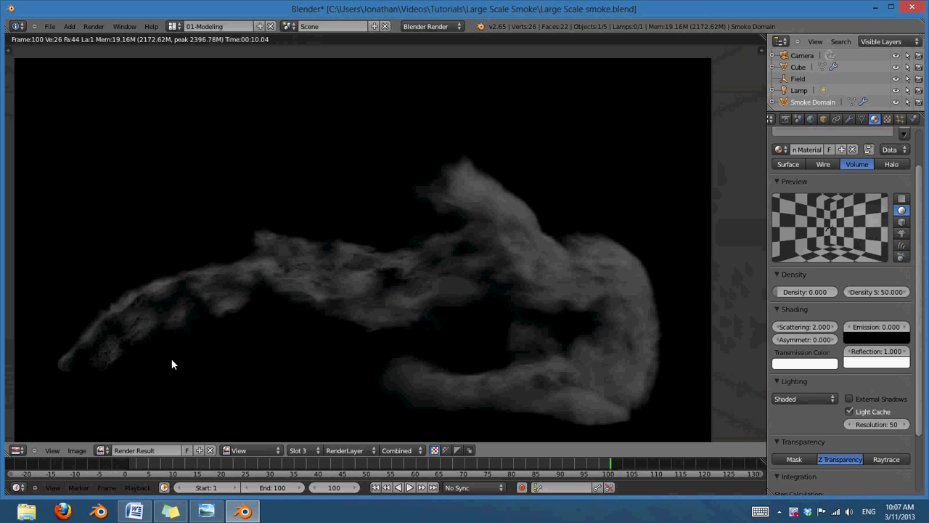
scroll(417, 276, down, 3)
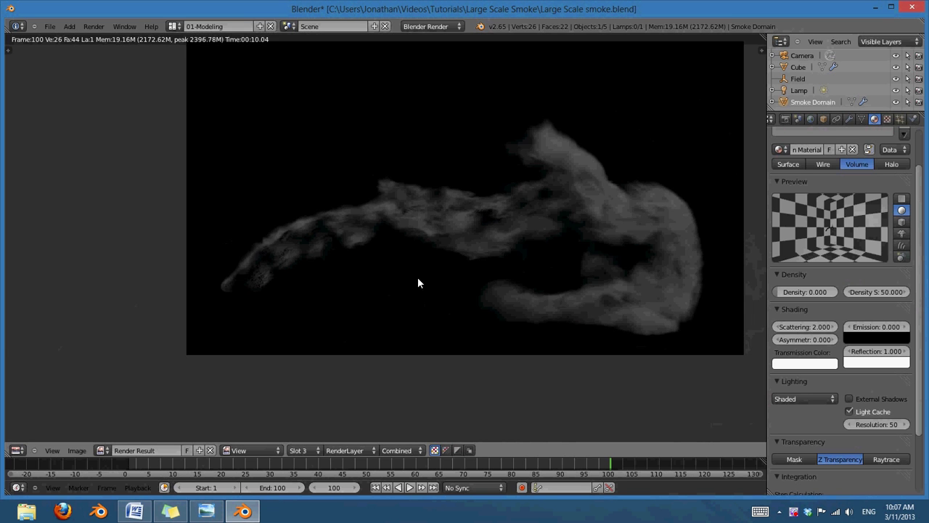
scroll(905, 254, down, 3)
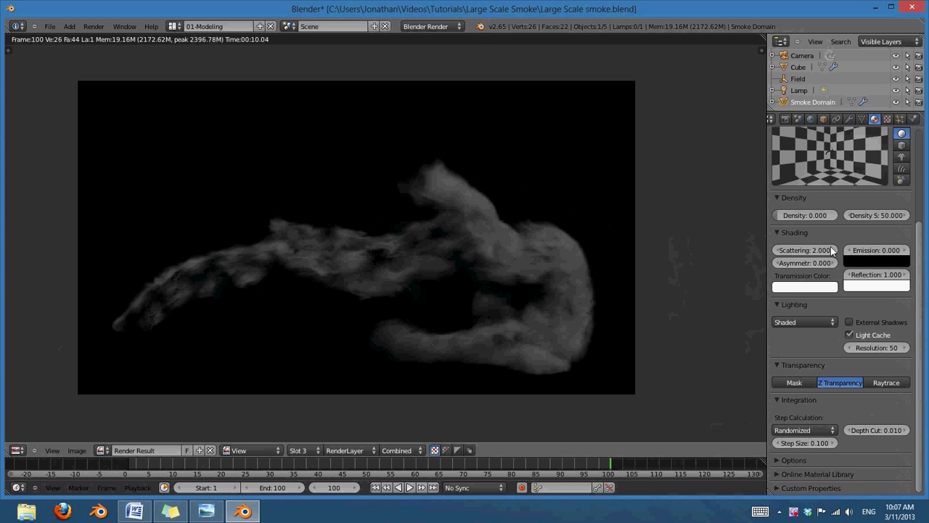
click(808, 249)
text(25)
key(BackSpace)
key(BackSpace)
text(2)
key(Return)
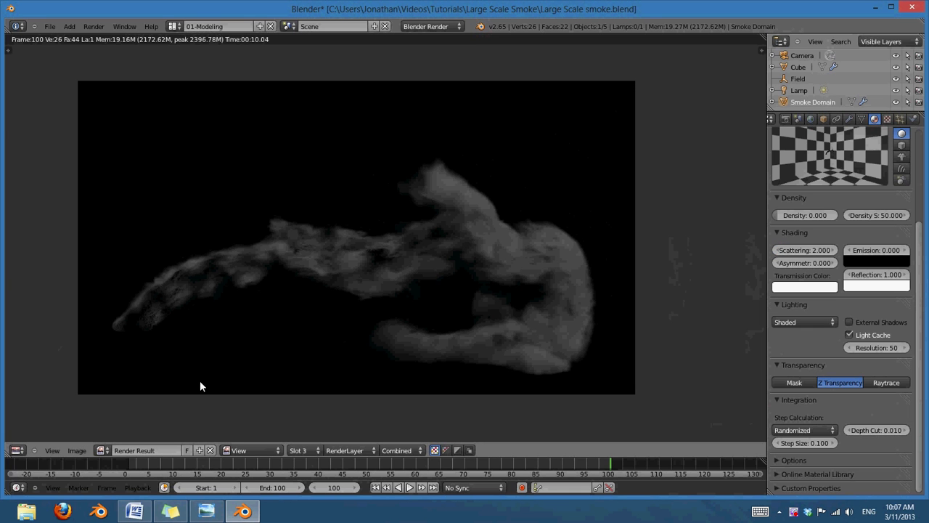
Set the smoke material's integration Step Size to 0.05 and render the frame again.
scroll(201, 386, up, 1)
middle_drag(146, 328, 183, 312)
middle_drag(351, 290, 288, 319)
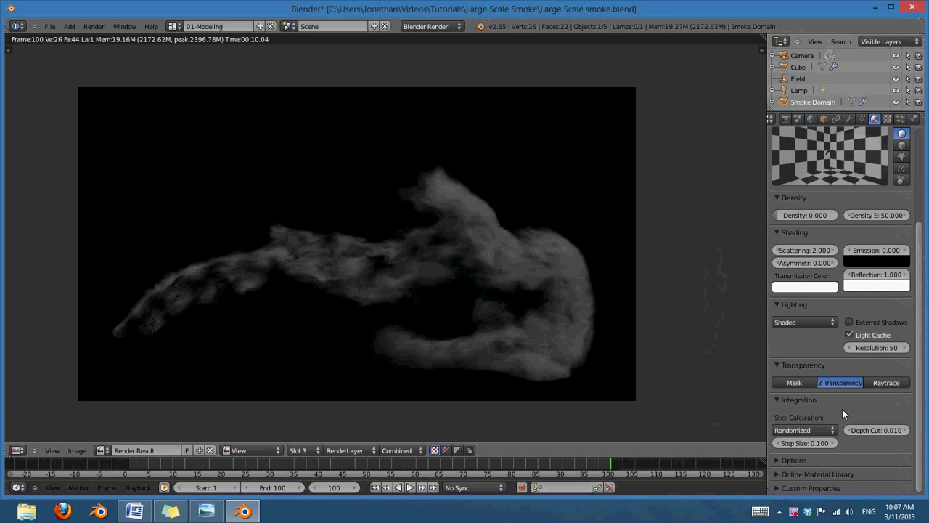
click(810, 441)
text(0.05)
key(Return)
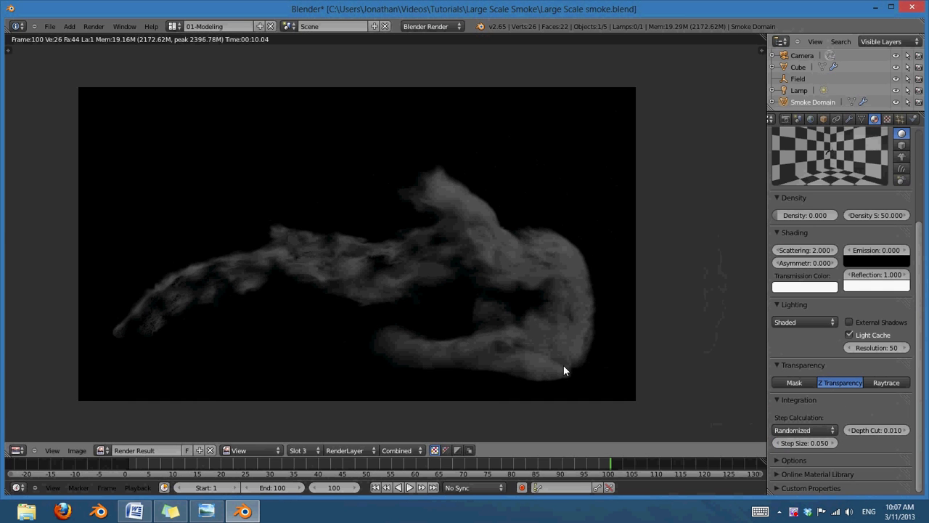
key(F12)
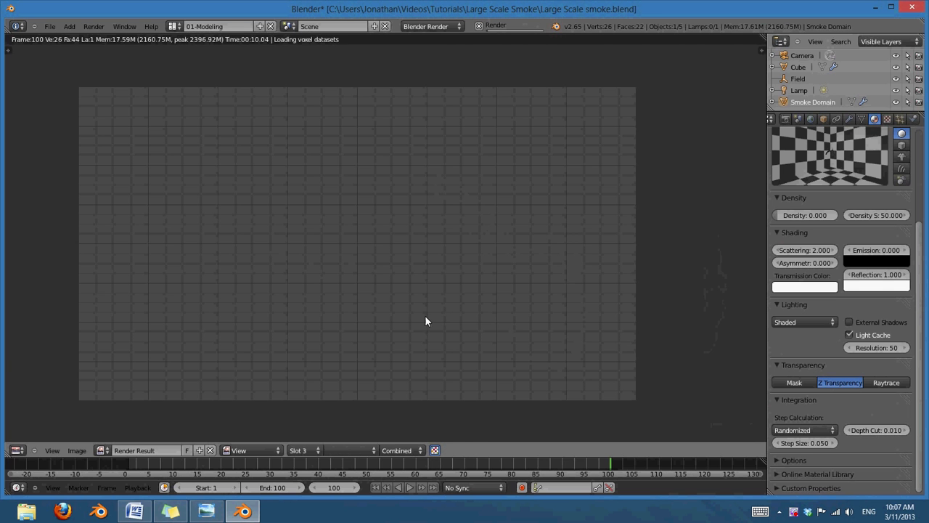
middle_drag(429, 296, 462, 327)
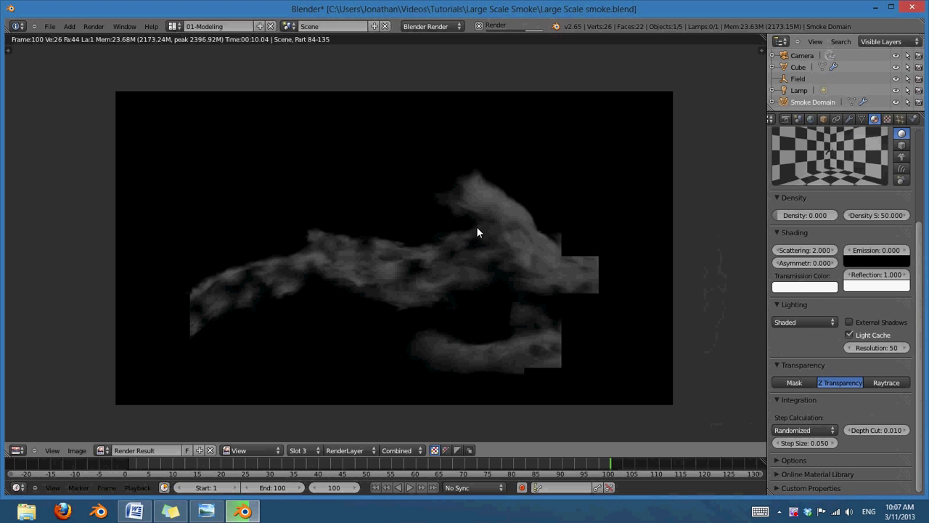
middle_drag(469, 288, 448, 282)
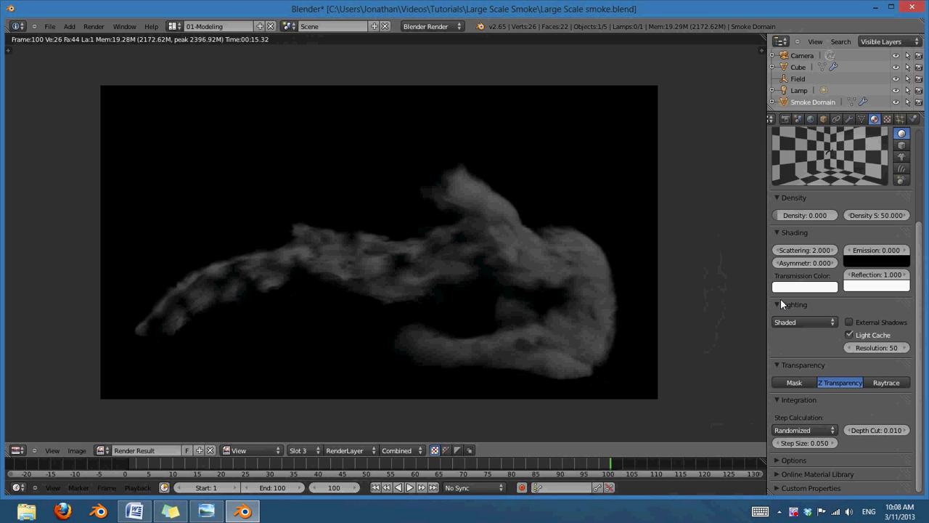
Collapse the Transparency and Integration settings and turn off Light Cache for the smoke material's lighting.
click(808, 323)
click(810, 322)
click(775, 363)
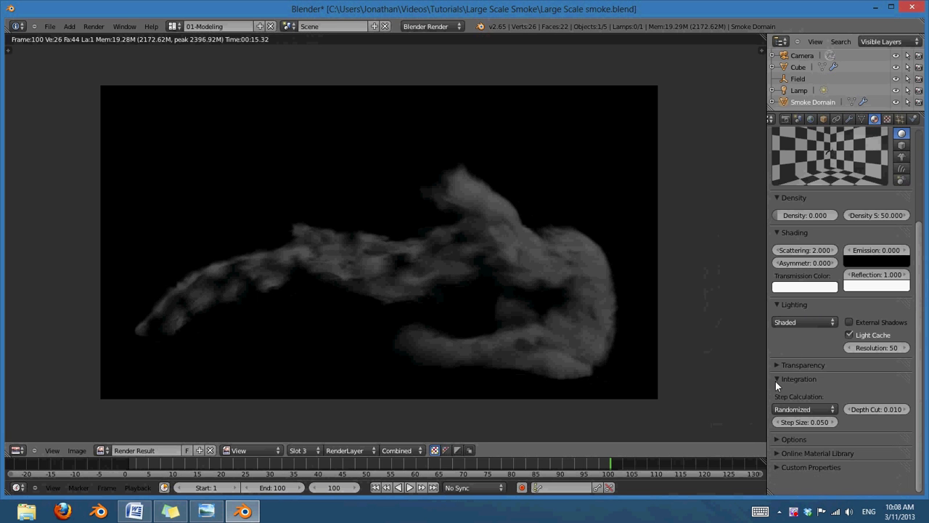
click(775, 381)
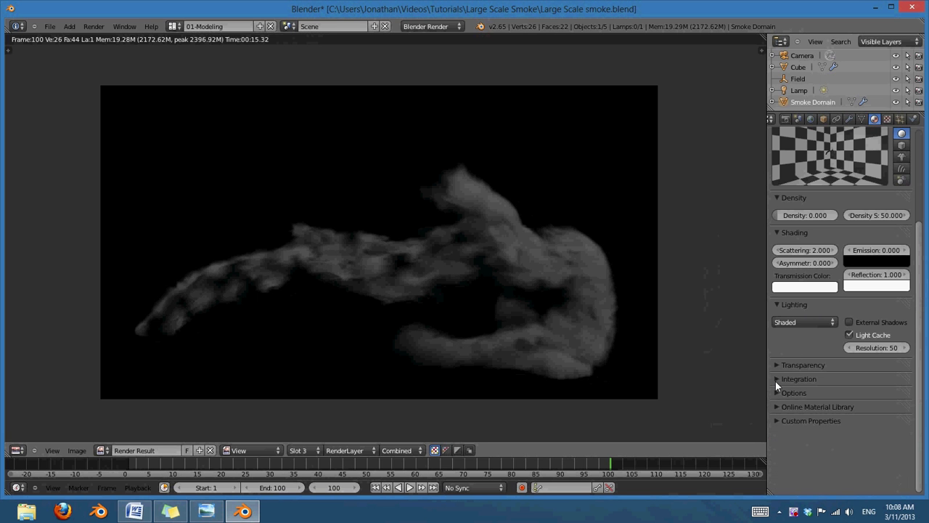
click(850, 335)
middle_drag(380, 287, 345, 268)
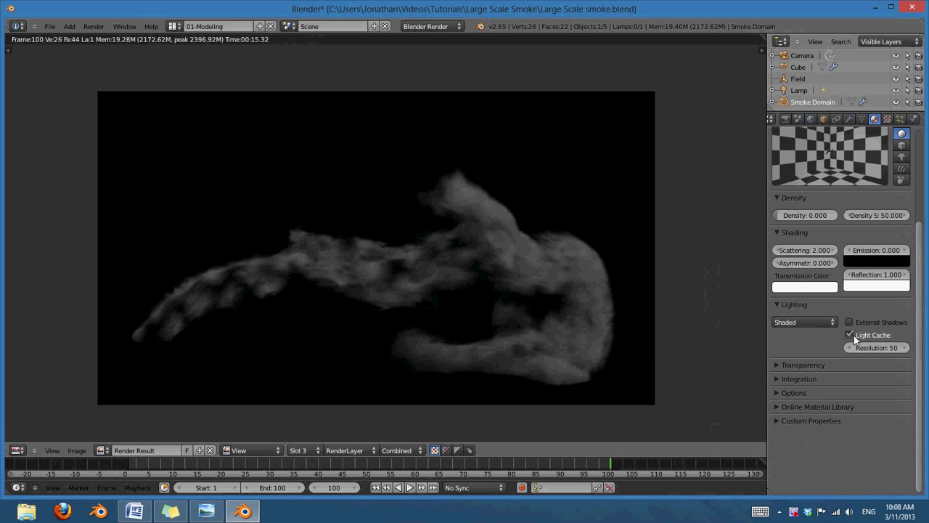
Start a render of the smoke without the light cache into Slot 3 and inspect the first finished tiles.
key(F12)
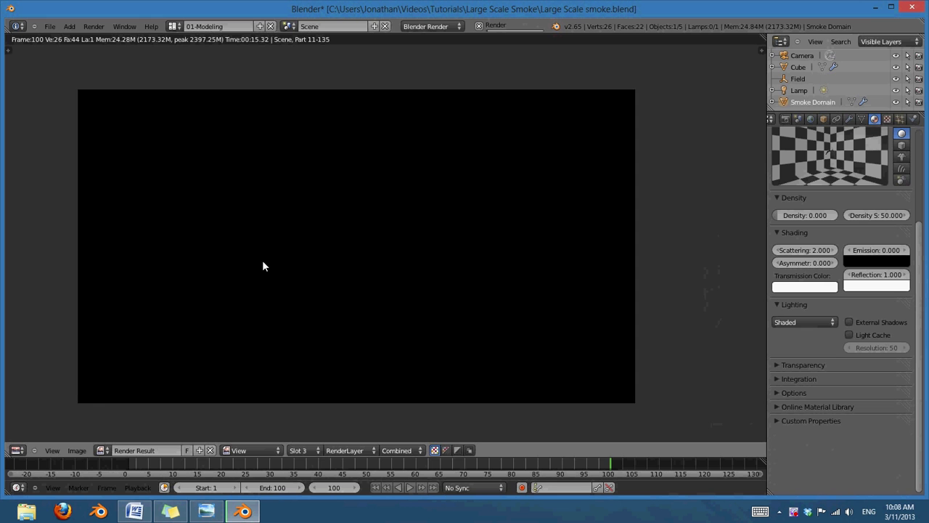
middle_drag(271, 268, 299, 270)
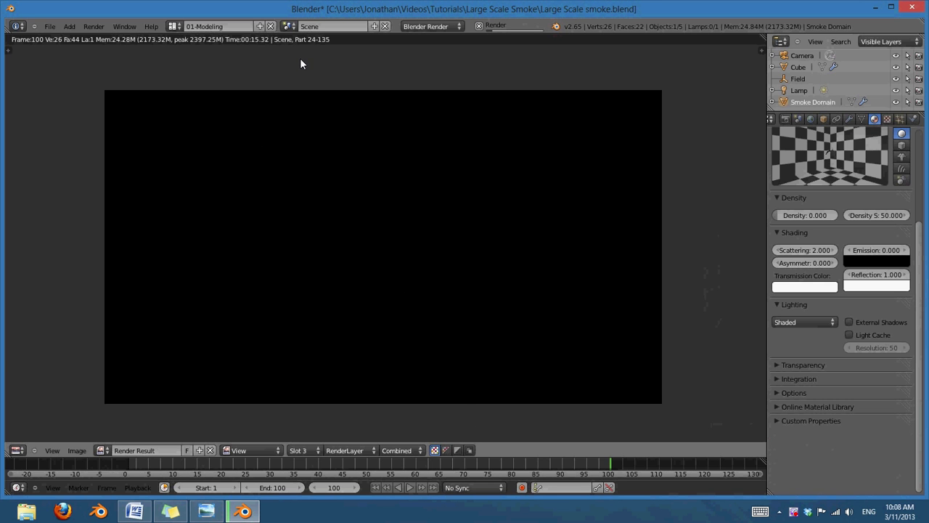
click(446, 450)
click(434, 450)
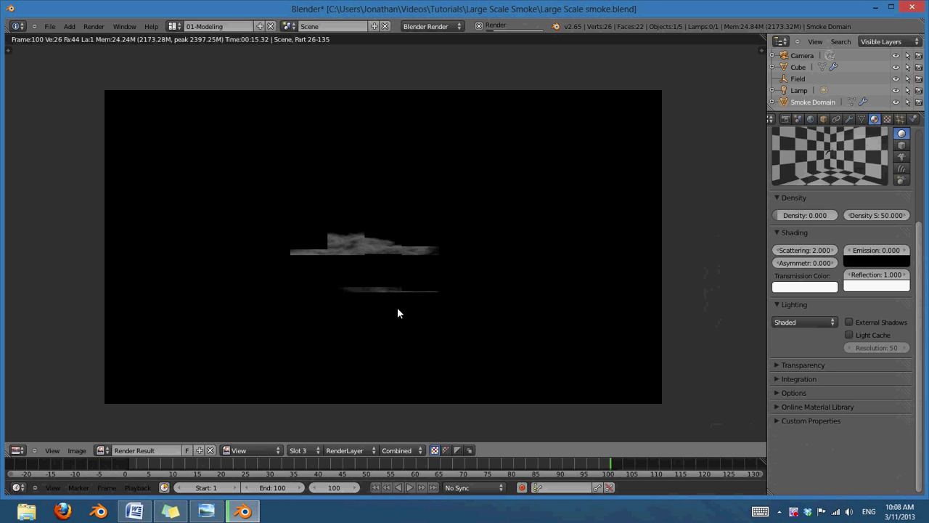
middle_drag(442, 287, 443, 299)
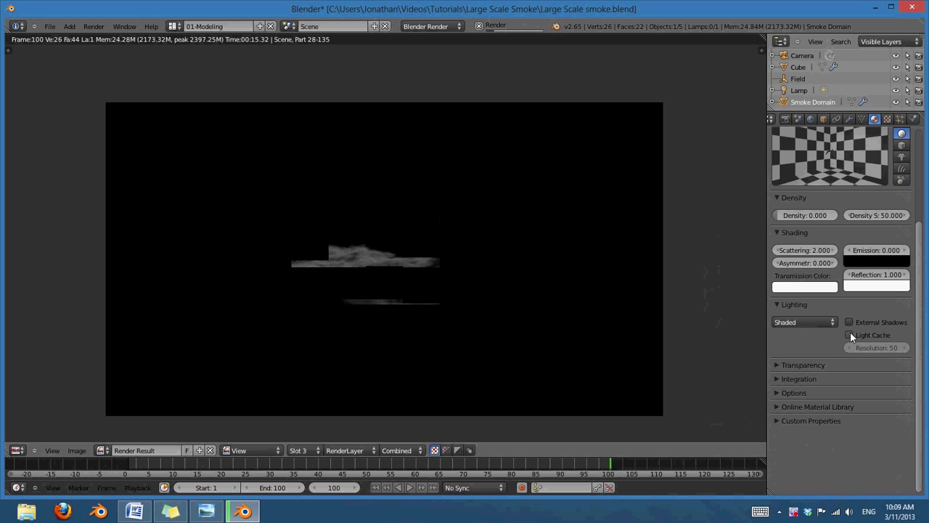
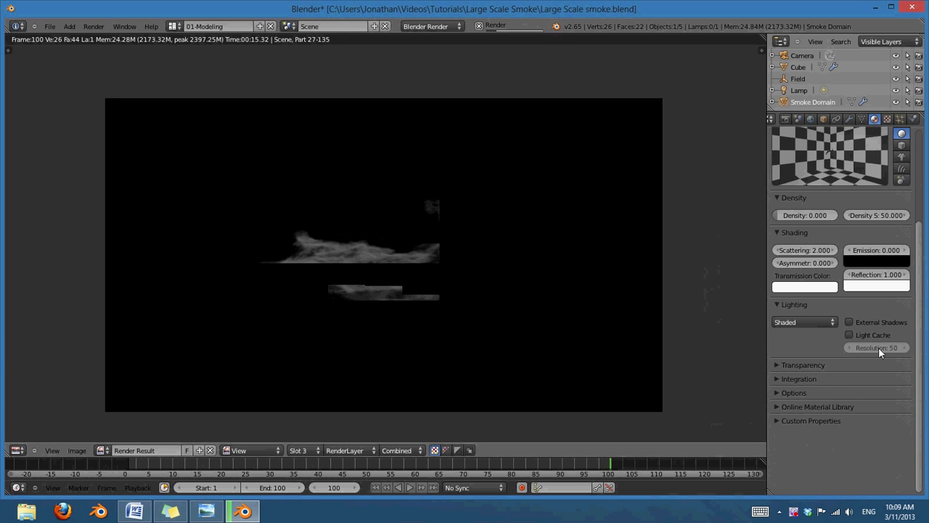
Expand the material's Integration settings while watching the smoke tiles render, and stop the render before it completes.
scroll(880, 351, up, 5)
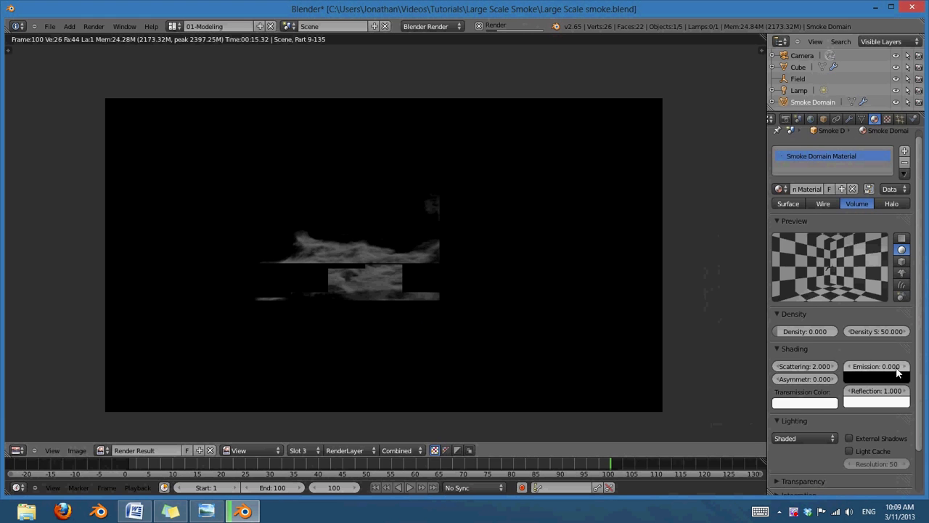
scroll(889, 364, down, 2)
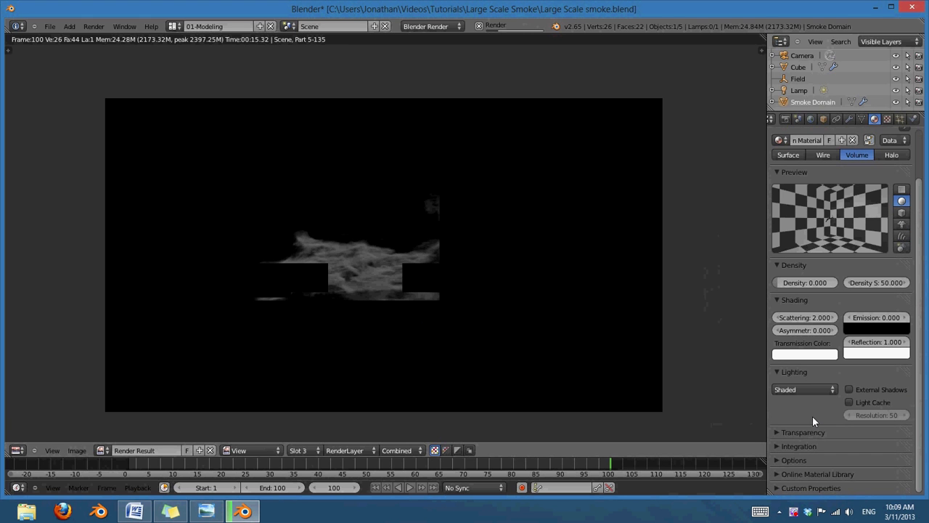
middle_drag(623, 372, 607, 362)
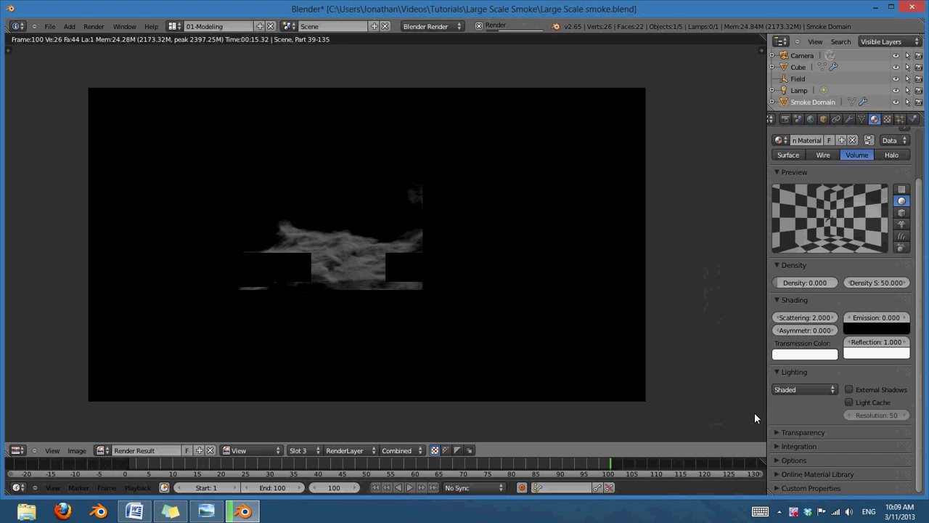
click(782, 444)
scroll(824, 373, down, 2)
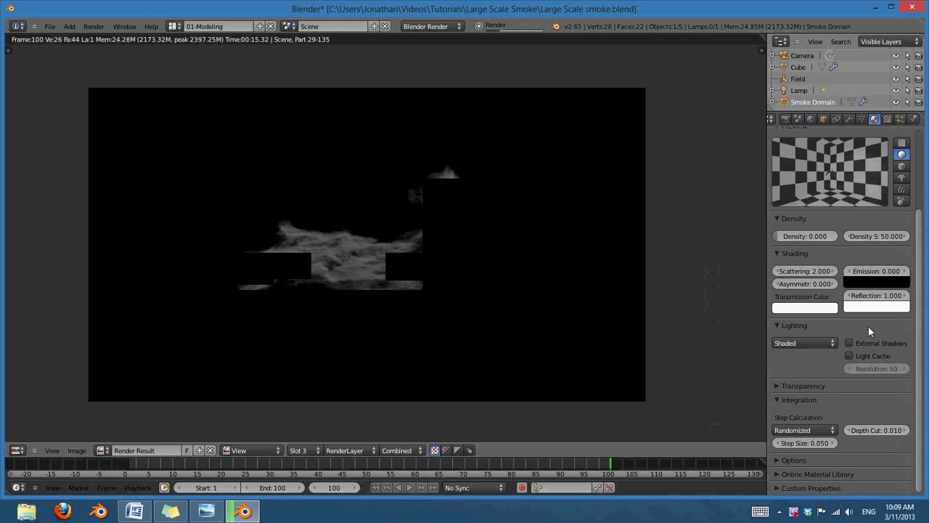
middle_drag(455, 298, 459, 305)
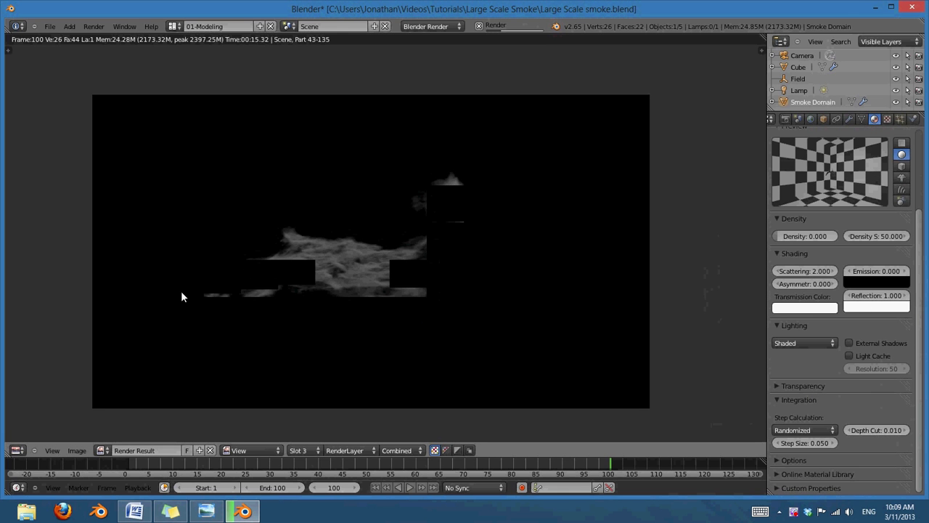
middle_drag(429, 329, 427, 331)
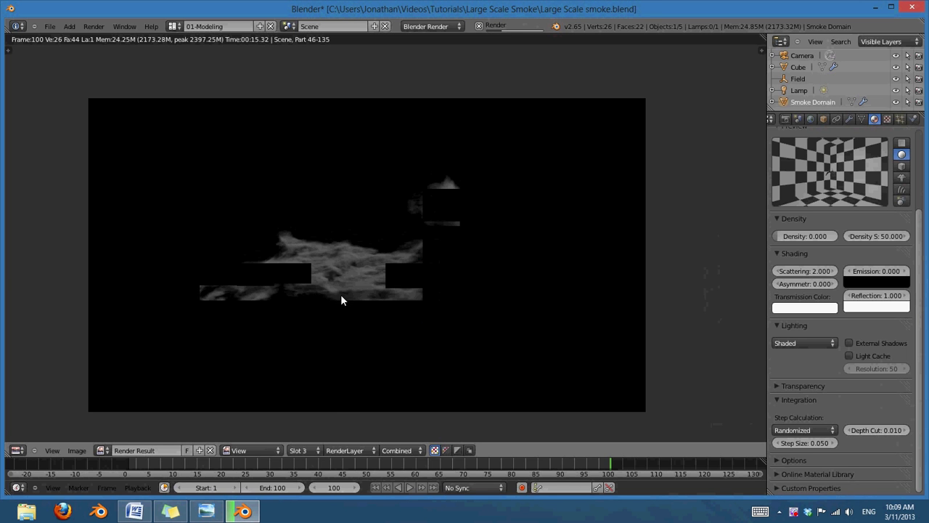
middle_drag(340, 302, 341, 317)
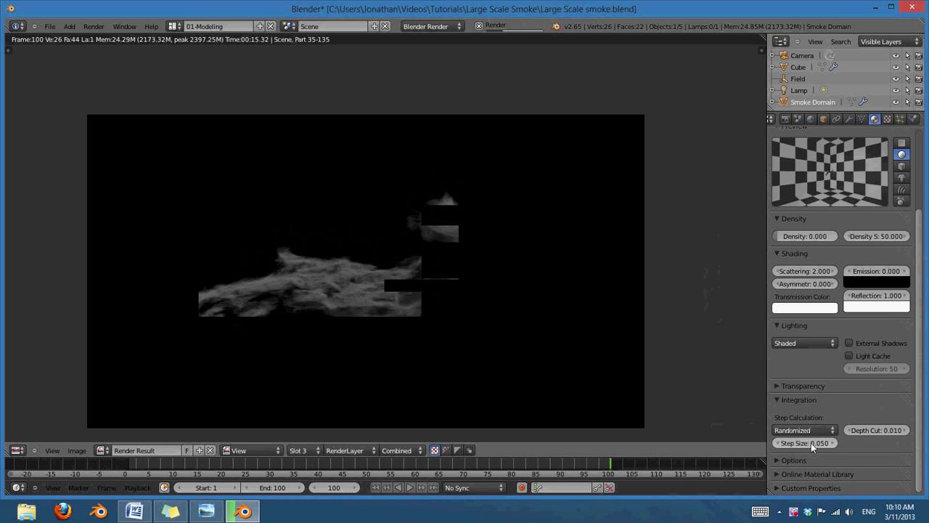
mouse_move(445, 284)
middle_down()
mouse_move(418, 271)
mouse_move(431, 286)
middle_up()
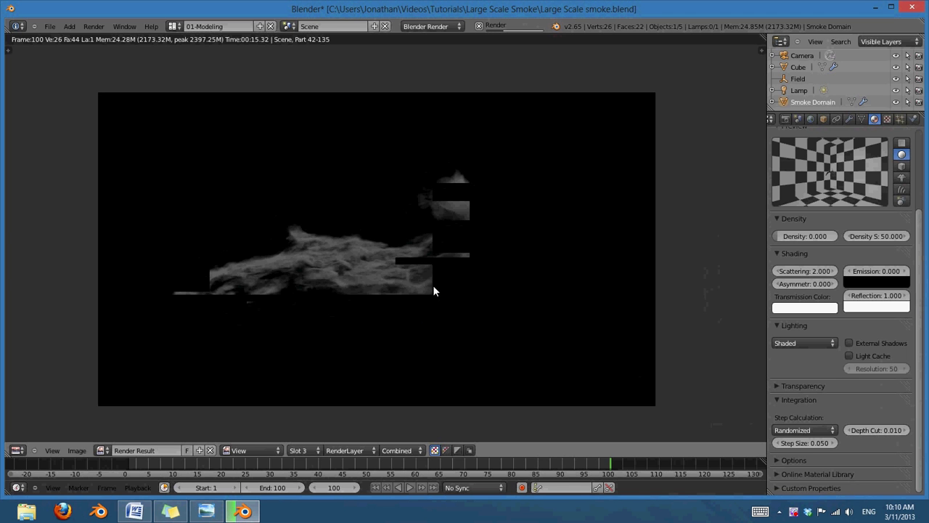
middle_drag(443, 327, 441, 347)
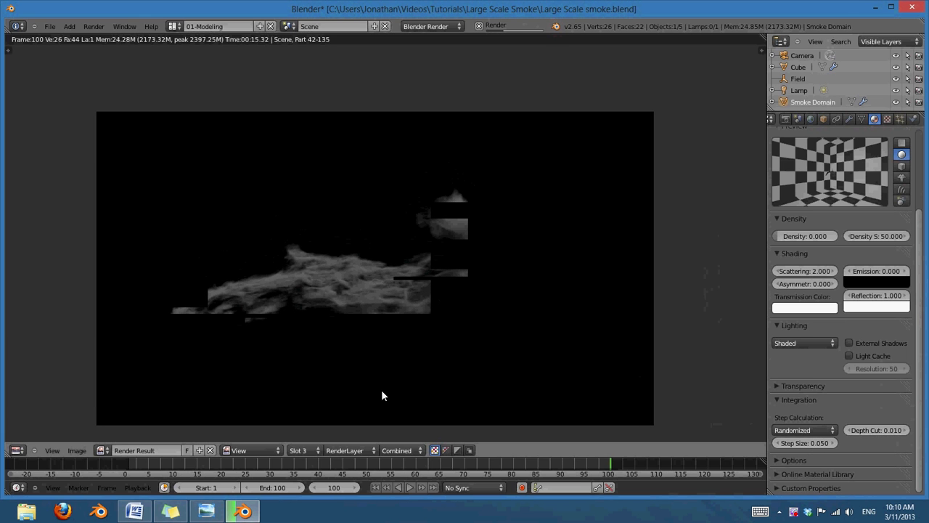
middle_drag(359, 384, 362, 374)
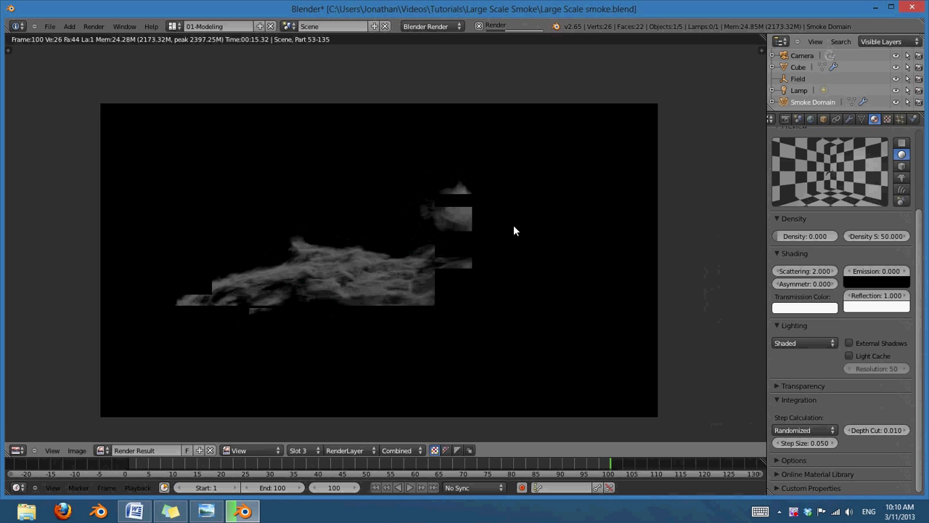
click(479, 27)
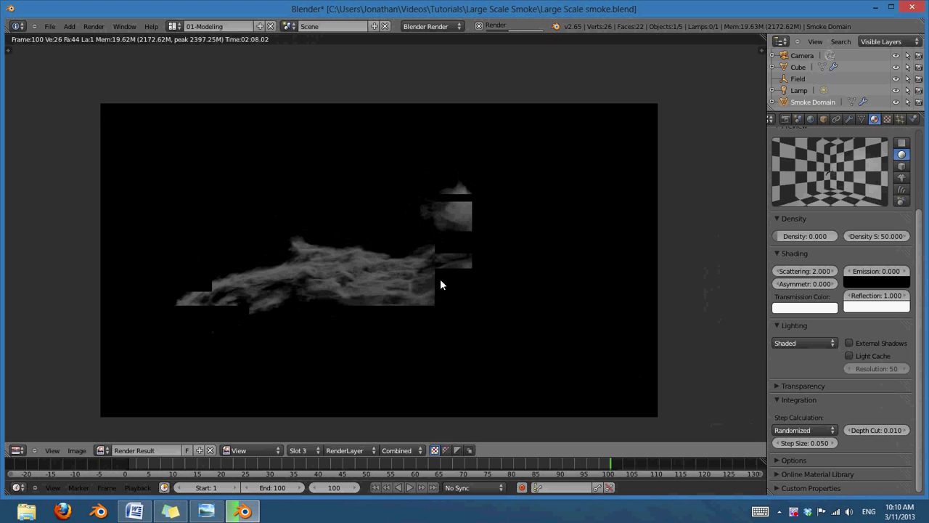
Switch between Slot 2 and Slot 3 to compare the smoke's detail with and without the light cache.
click(301, 450)
click(311, 425)
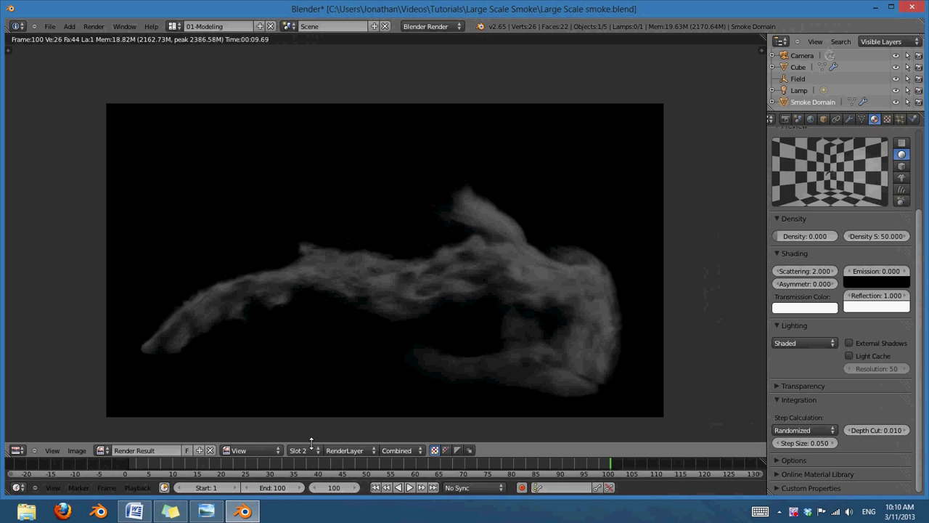
click(301, 450)
click(316, 412)
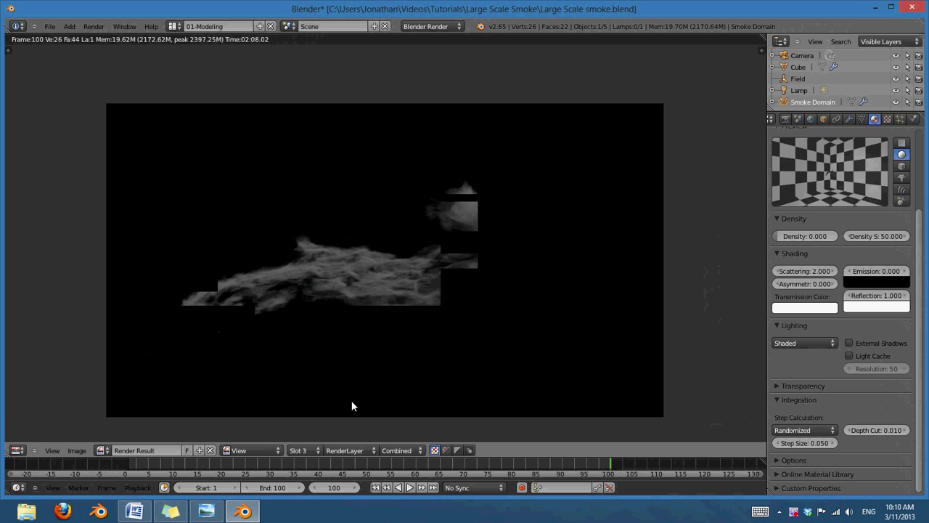
click(301, 450)
click(311, 428)
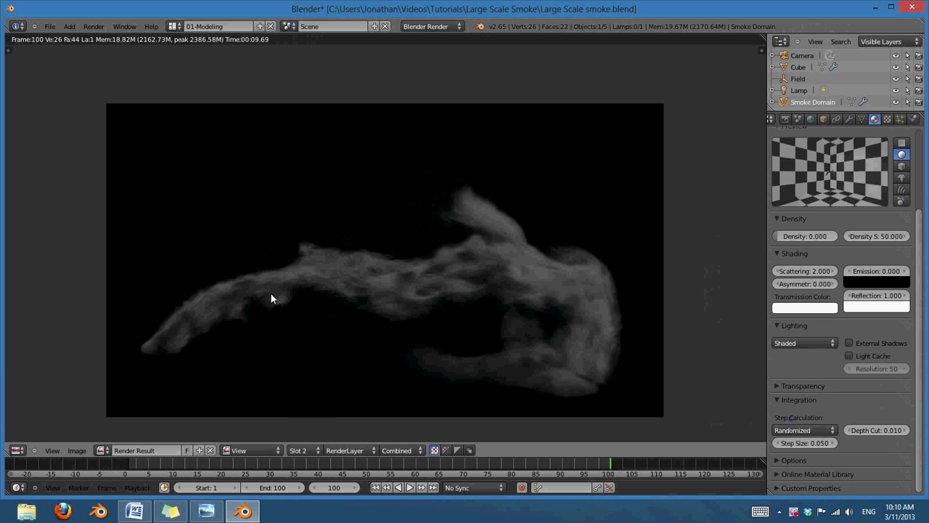
click(303, 450)
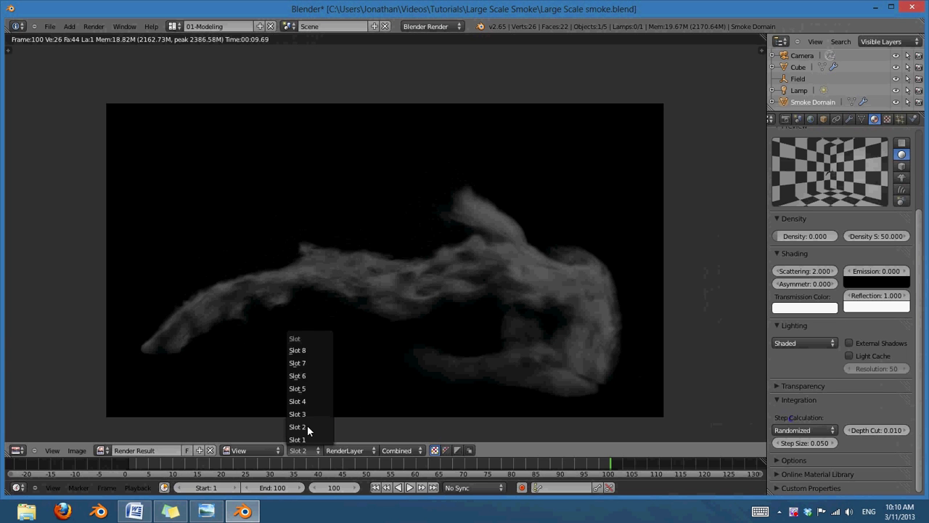
click(312, 412)
middle_drag(434, 342, 427, 356)
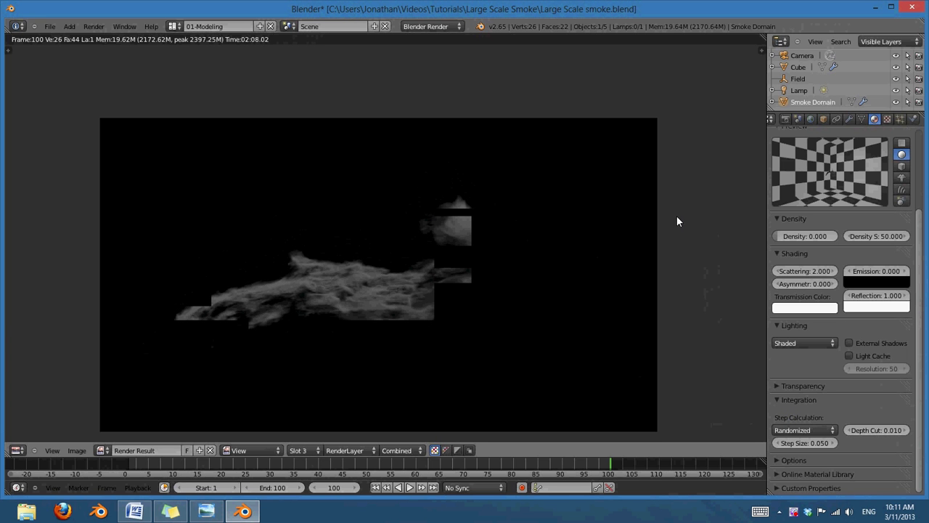
Open the smoke's texture settings and examine the detail of the Slot 2 render up close.
click(886, 119)
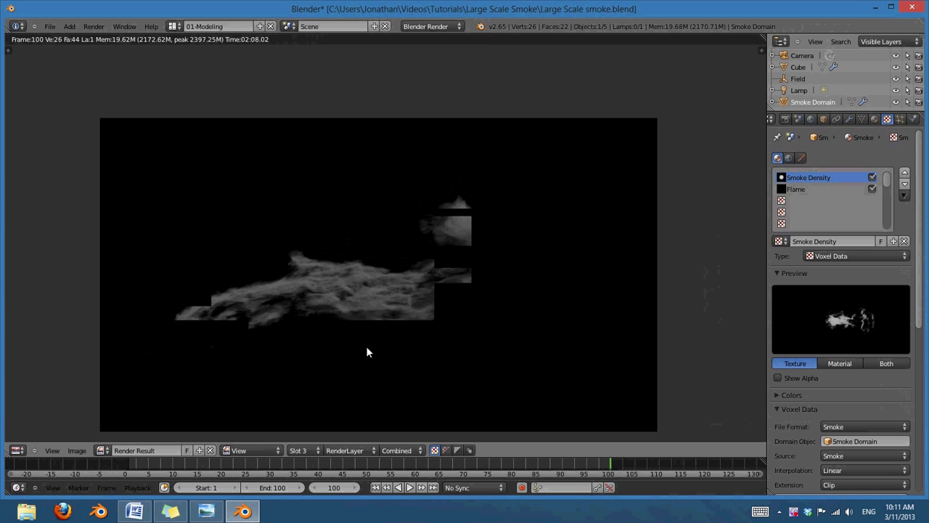
middle_drag(365, 347, 272, 364)
click(308, 450)
click(315, 420)
scroll(393, 336, up, 4)
middle_drag(296, 321, 460, 205)
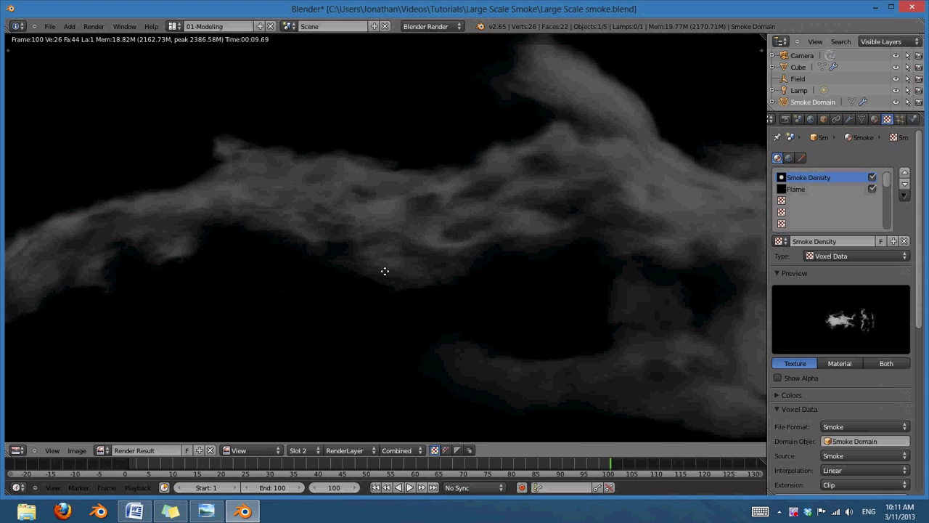
middle_drag(385, 271, 467, 296)
mouse_move(331, 249)
mouse_down()
mouse_move(367, 247)
mouse_move(349, 248)
mouse_up()
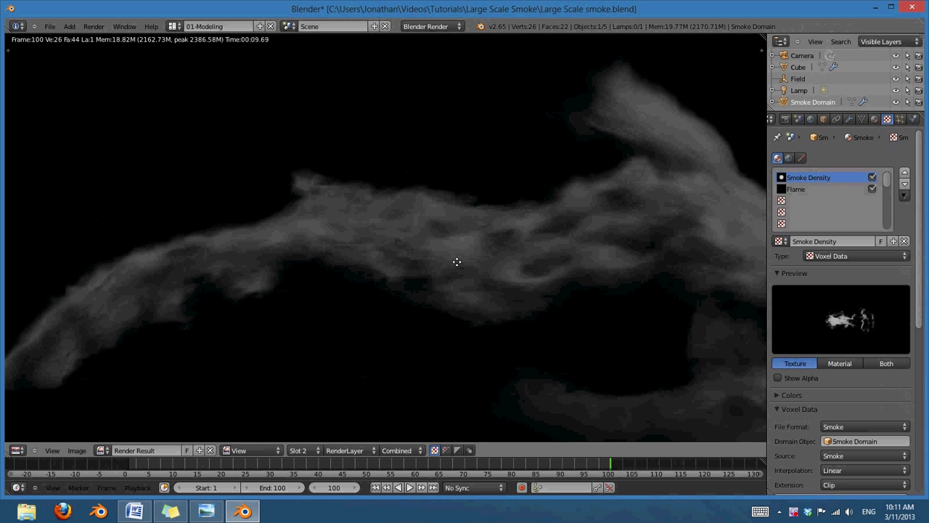
middle_drag(457, 262, 582, 375)
middle_drag(471, 288, 414, 322)
scroll(414, 321, down, 1)
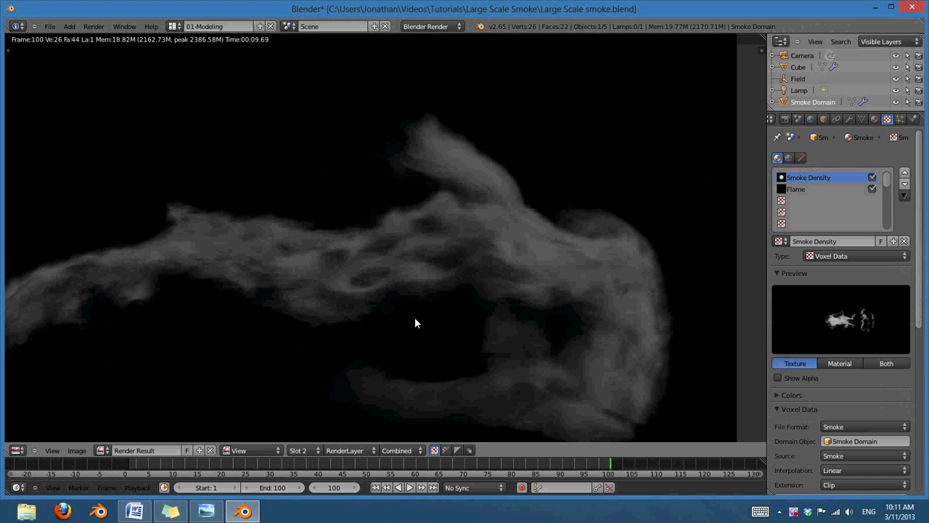
key(Escape)
scroll(415, 344, down, 2)
scroll(415, 343, up, 1)
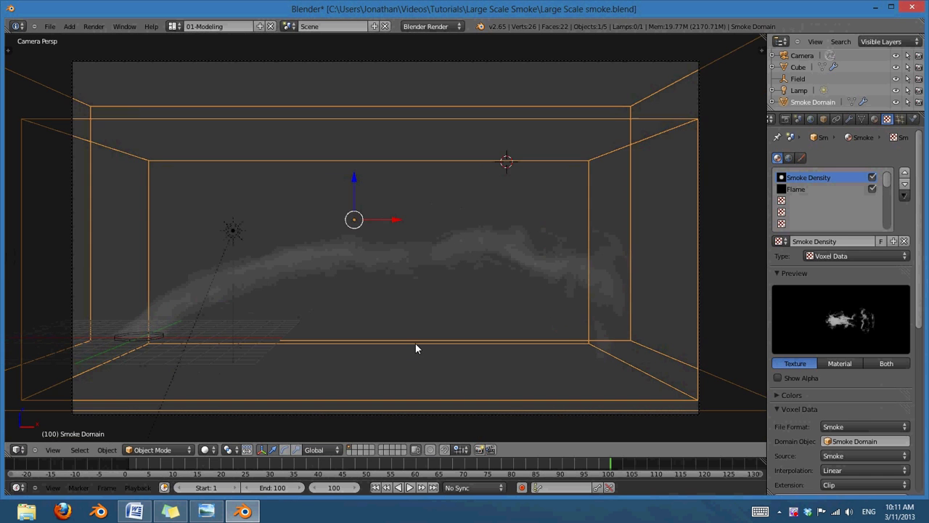
key(F11)
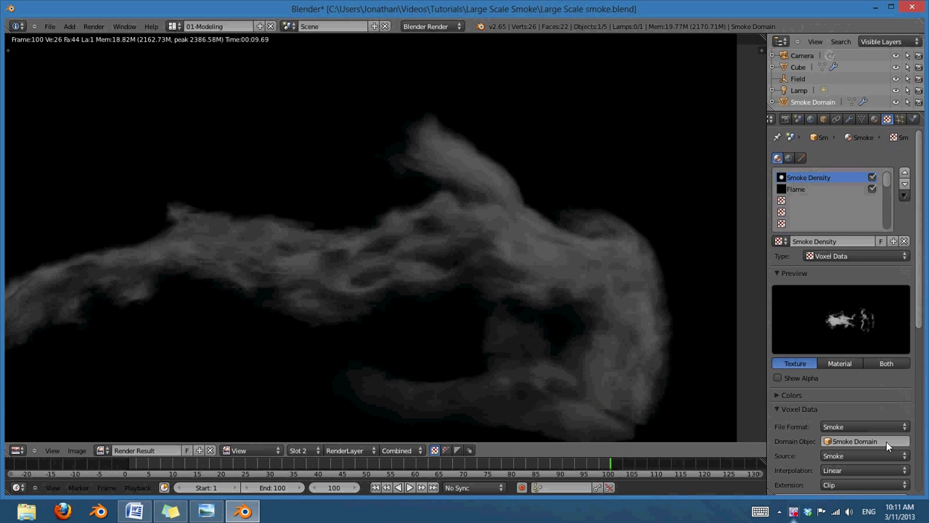
Set the Smoke Density voxel texture's interpolation to Cubic B-Spline and look over the existing render.
scroll(850, 326, down, 2)
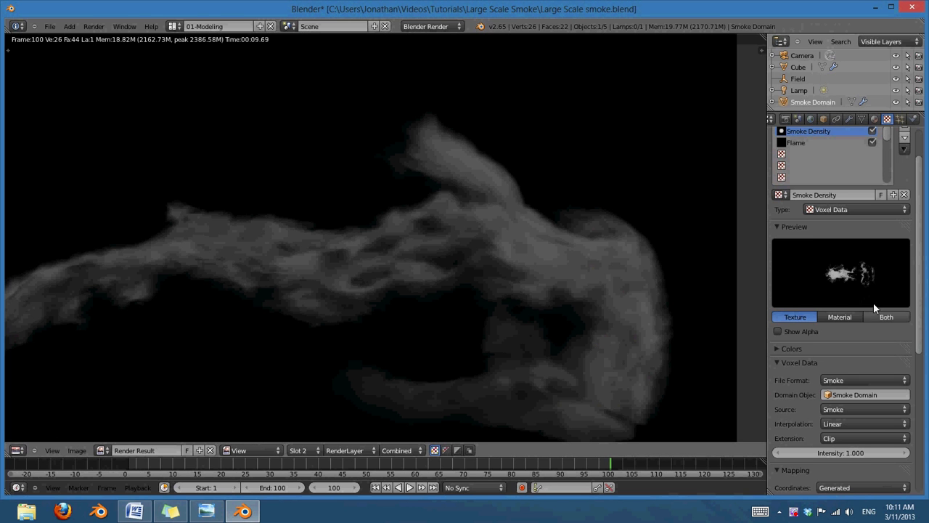
click(835, 423)
click(848, 361)
middle_drag(404, 345, 437, 336)
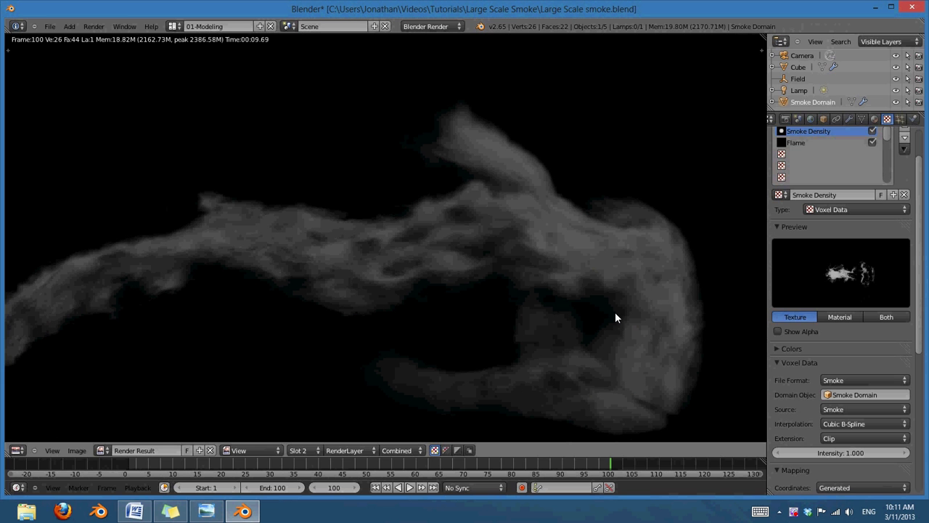
scroll(838, 324, up, 2)
scroll(843, 322, down, 2)
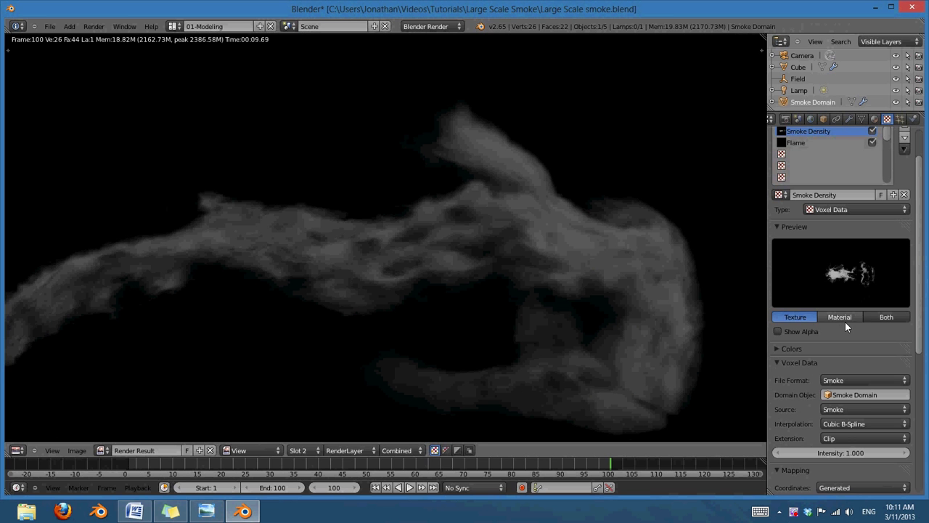
scroll(845, 322, up, 2)
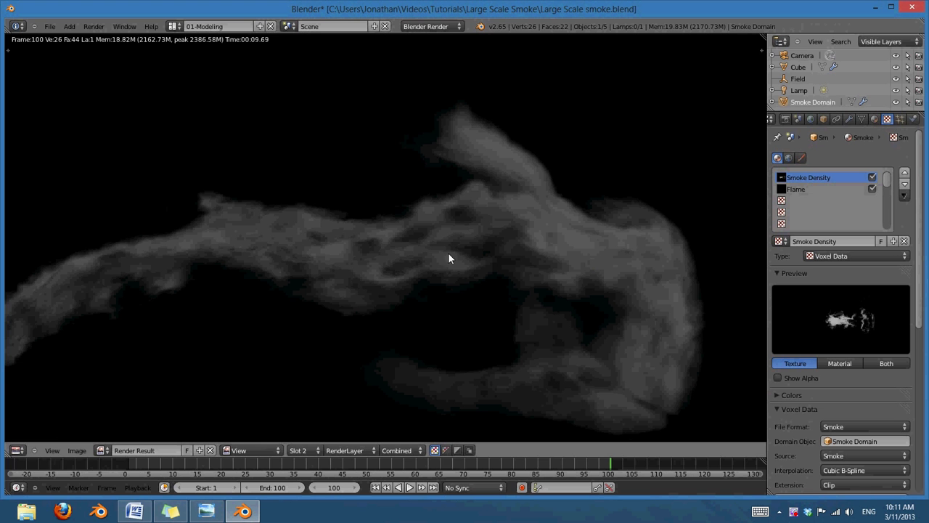
middle_drag(453, 269, 467, 270)
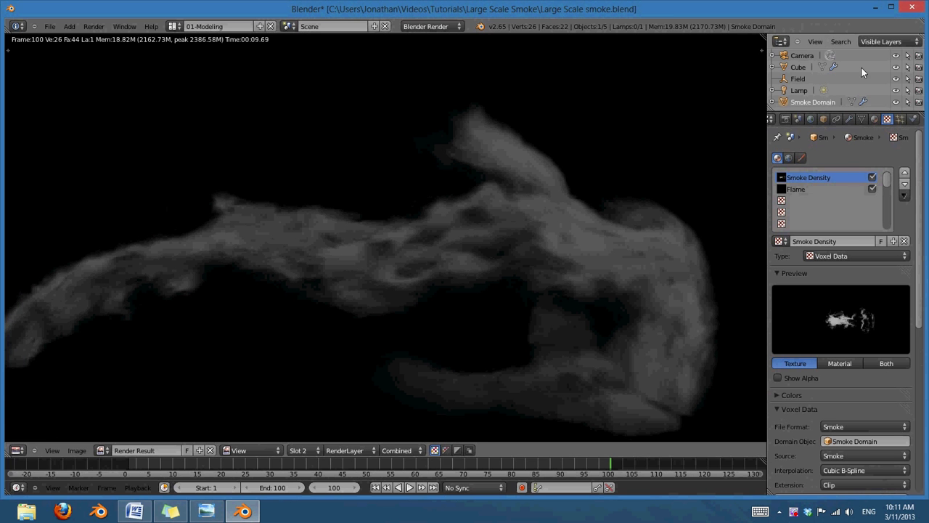
Turn Light Cache back on for the smoke material and set its density scale to 25.
click(875, 120)
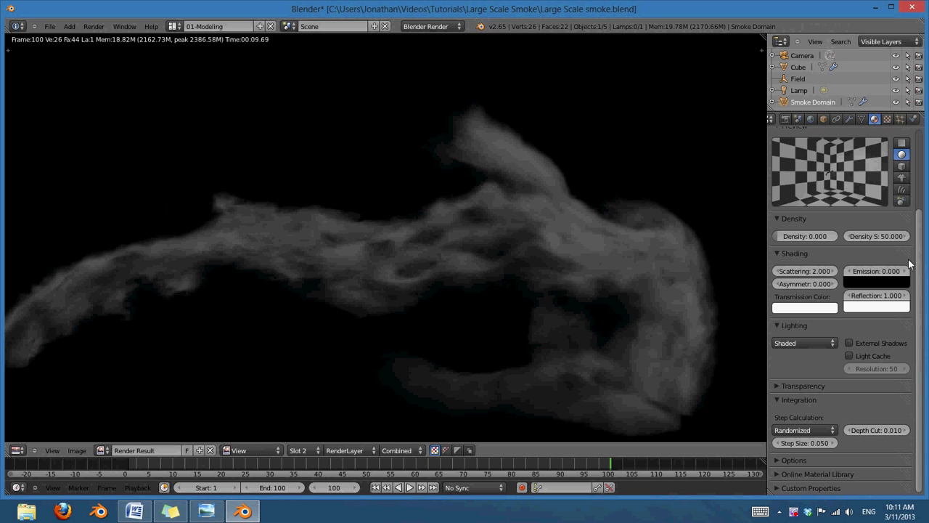
click(850, 356)
key(Escape)
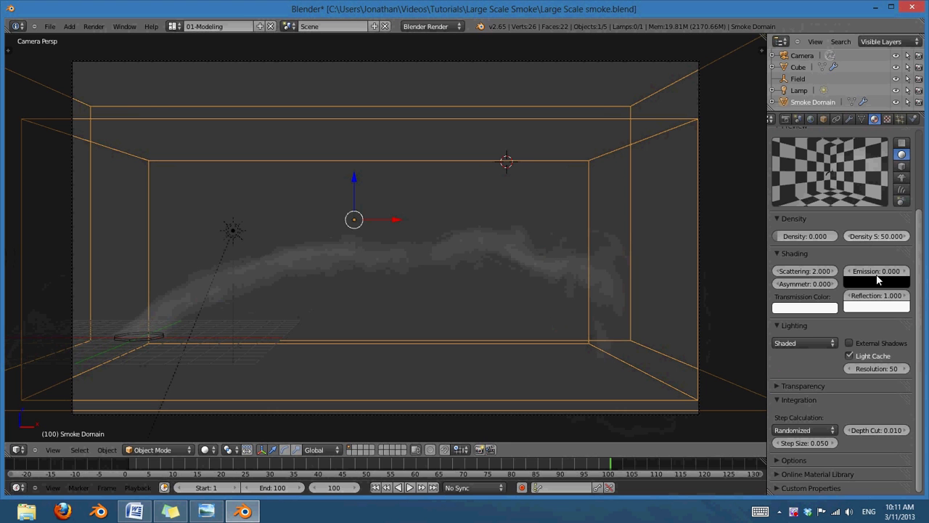
click(875, 235)
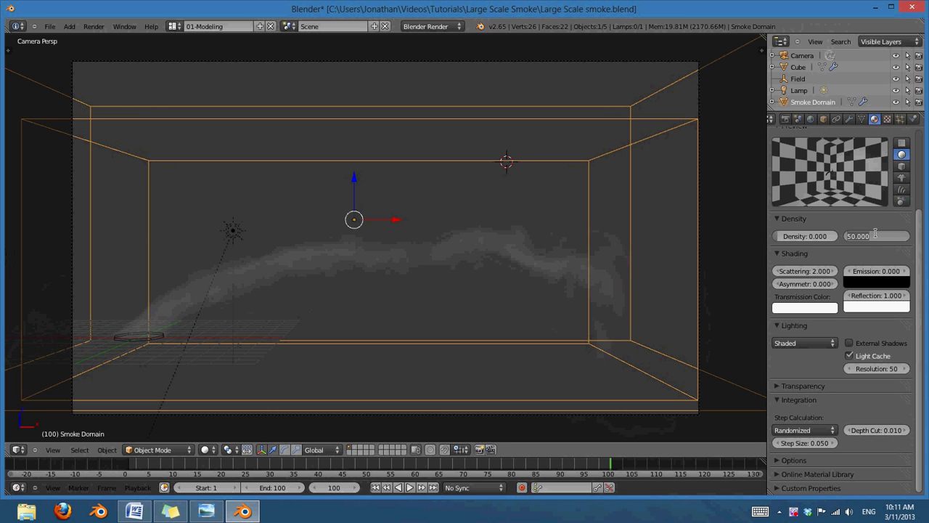
text(25)
key(Return)
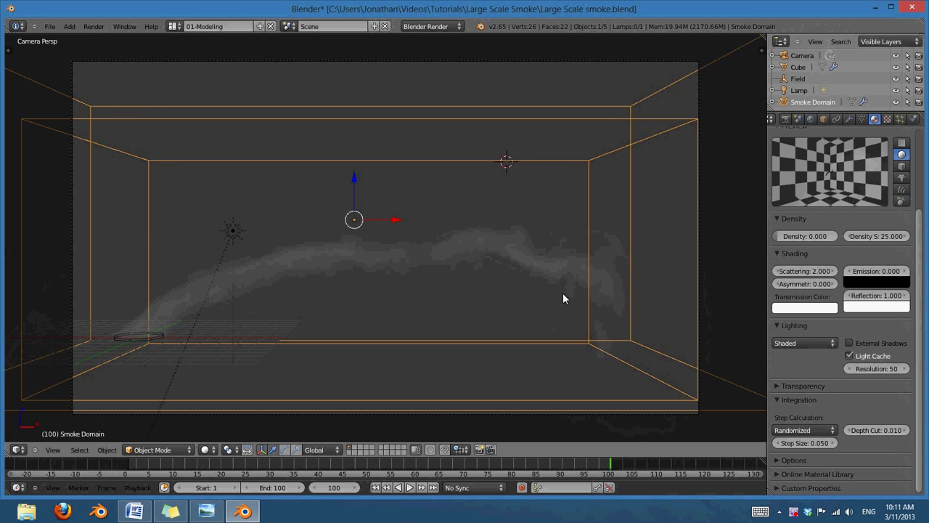
Render the smoke into Slot 2, inspect the finished image, and switch to Slot 3 before returning to the scene.
key(F12)
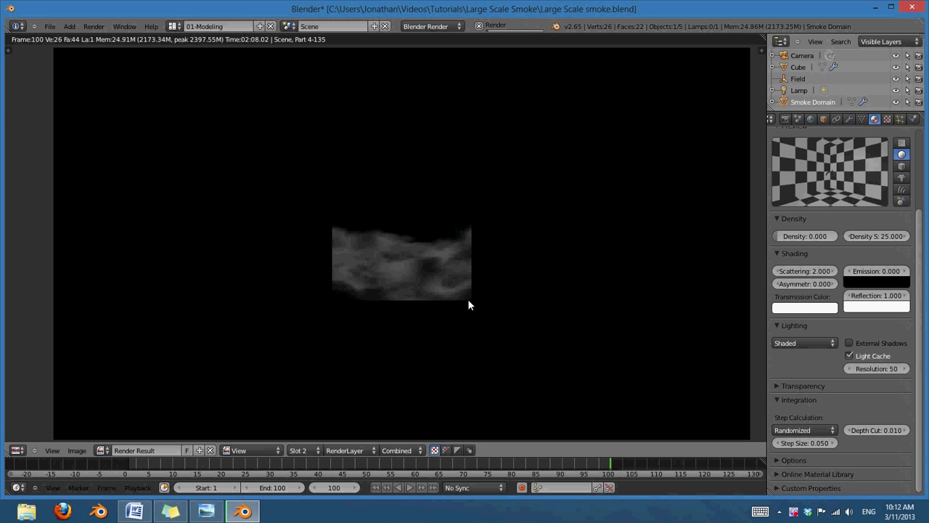
scroll(470, 287, down, 1)
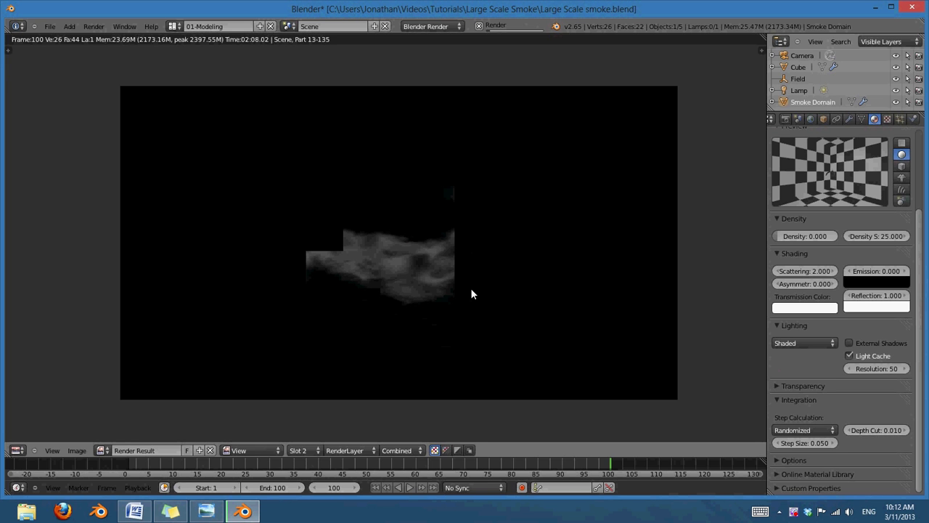
middle_drag(471, 287, 462, 298)
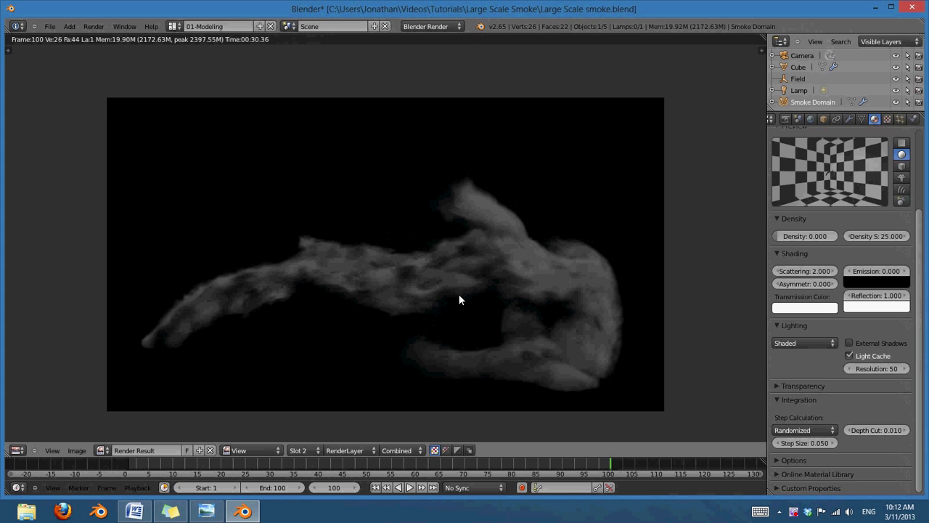
middle_drag(463, 310, 473, 307)
click(314, 448)
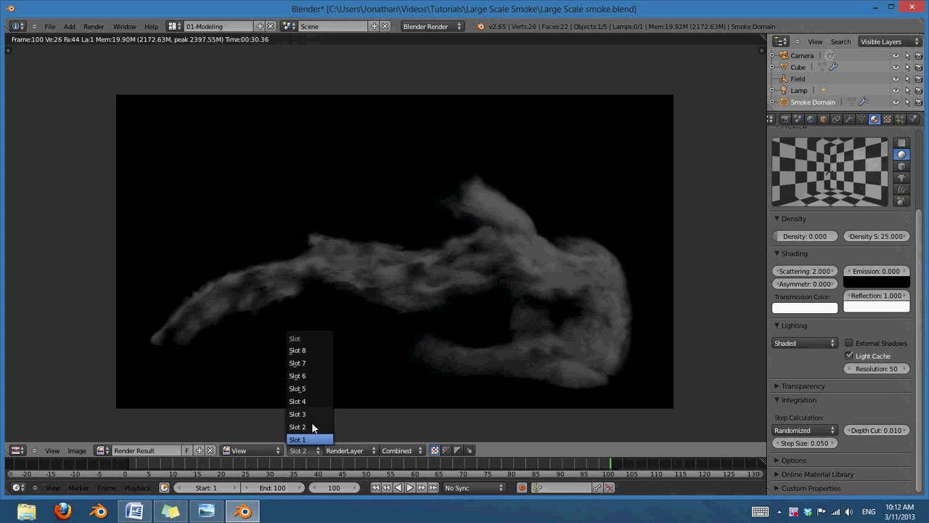
click(311, 414)
key(Escape)
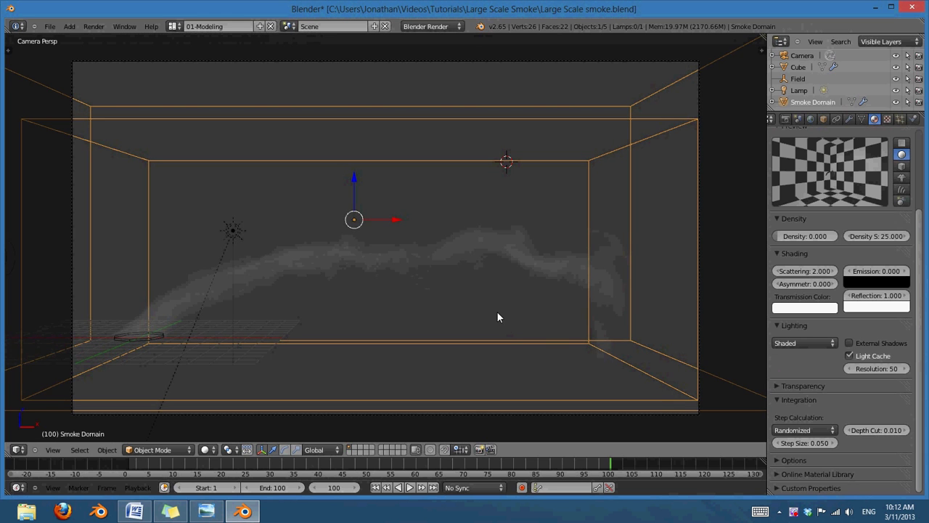
Move the sun lamp outside the domain, beyond its +X front corner, and set its energy to 1.5.
key(KP_7)
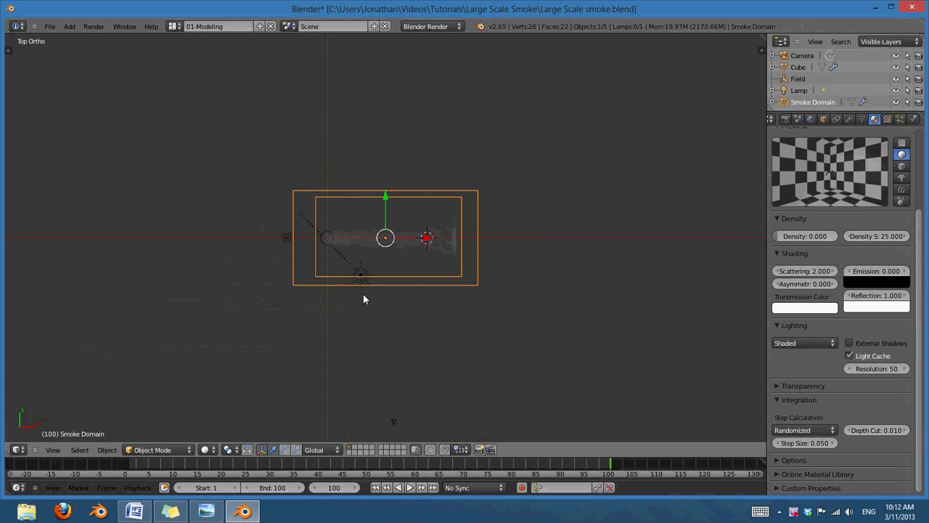
scroll(364, 298, up, 2)
right_click(350, 291)
key(g)
click(672, 343)
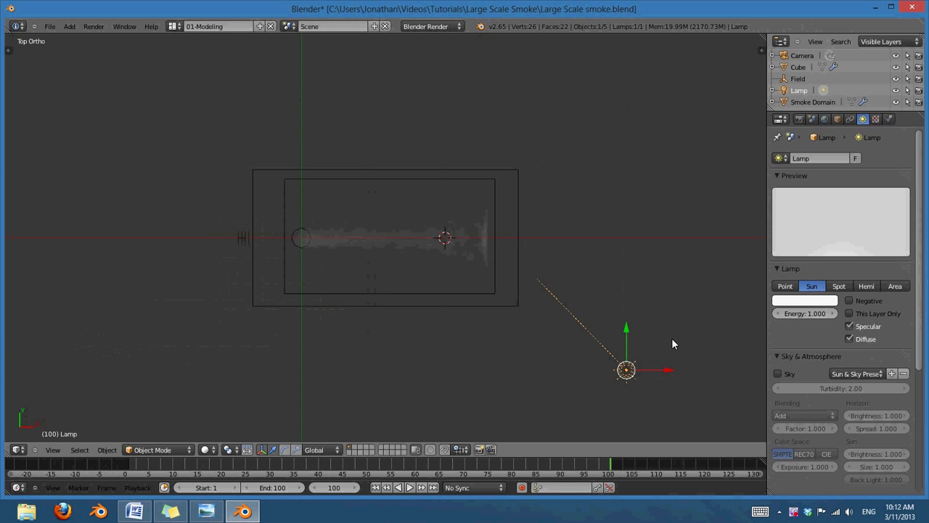
click(802, 312)
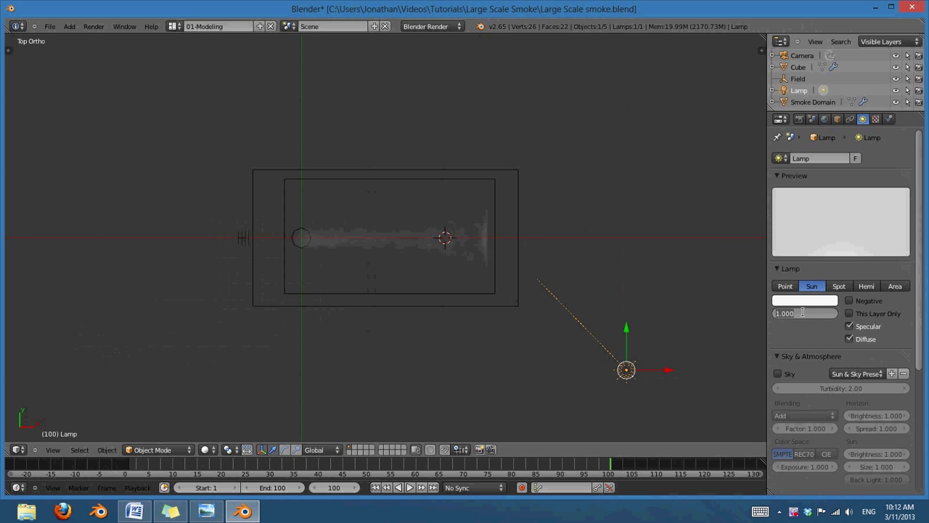
text(1.5)
key(Return)
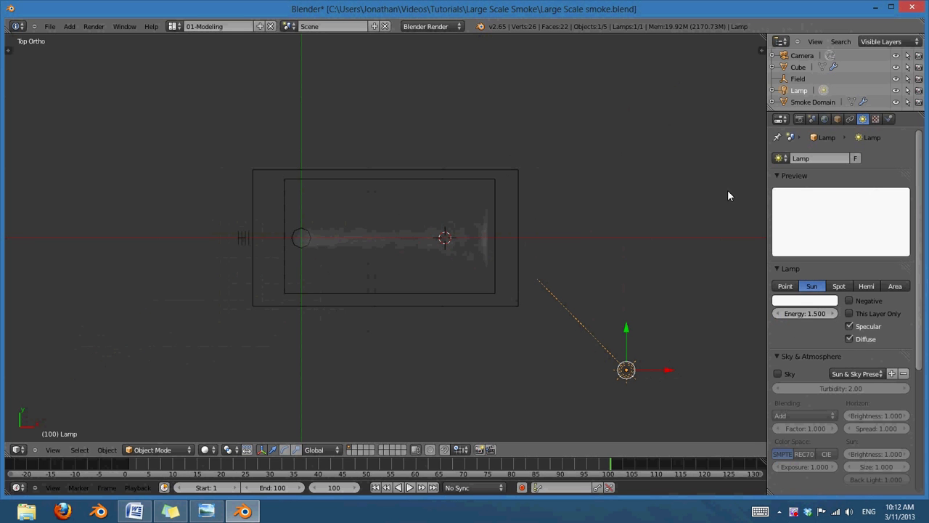
Rotate the sun lamp to a shallower angle toward the smoke in front view, and move it slightly up and closer to the domain.
key(KP_1)
key(r)
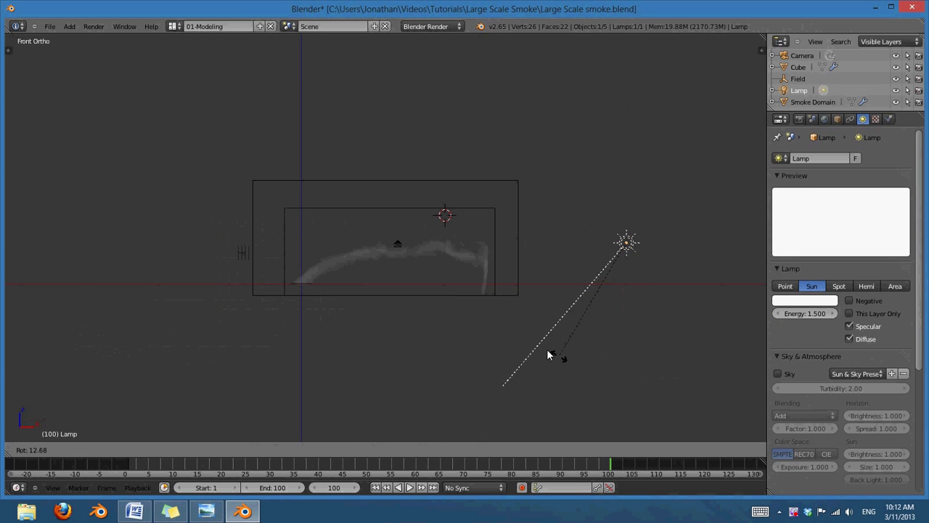
click(514, 318)
key(g)
click(531, 296)
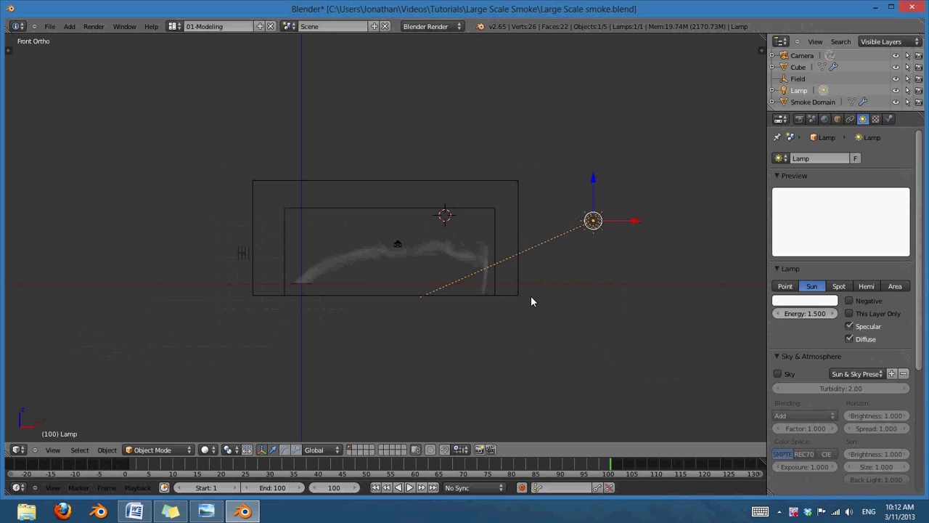
Adjust the sun lamp's position and rotation in top view so it points diagonally at the smoke from the +X side.
key(KP_7)
scroll(526, 331, down, 5)
scroll(522, 331, up, 3)
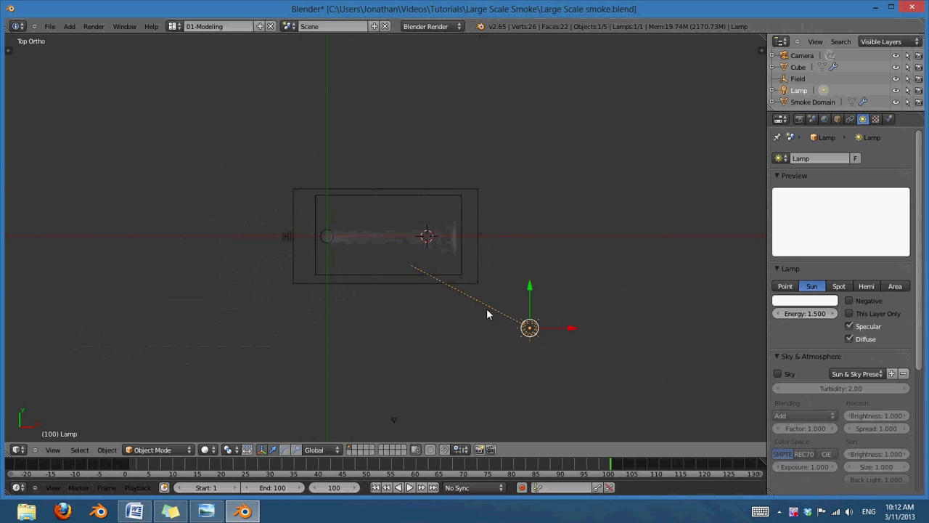
shift+middle_drag(487, 307, 490, 257)
scroll(551, 134, up, 1)
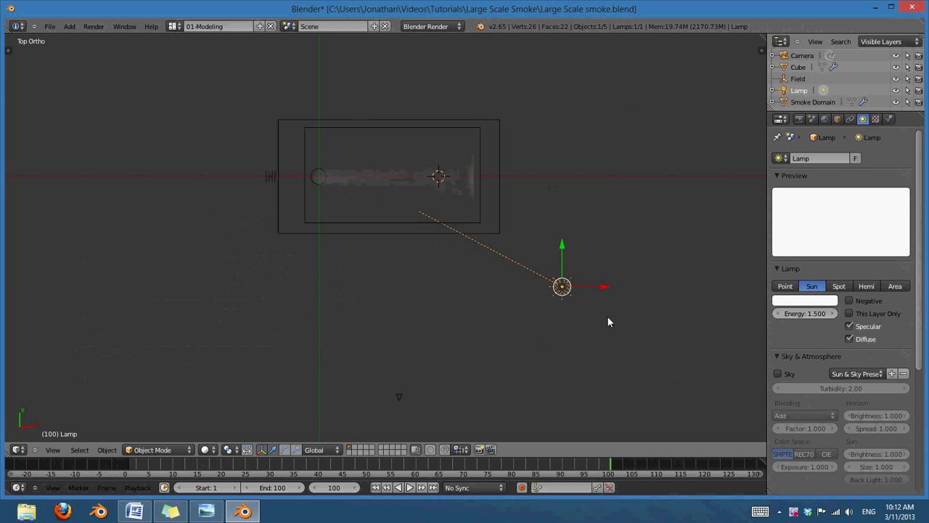
key(g)
click(560, 261)
key(r)
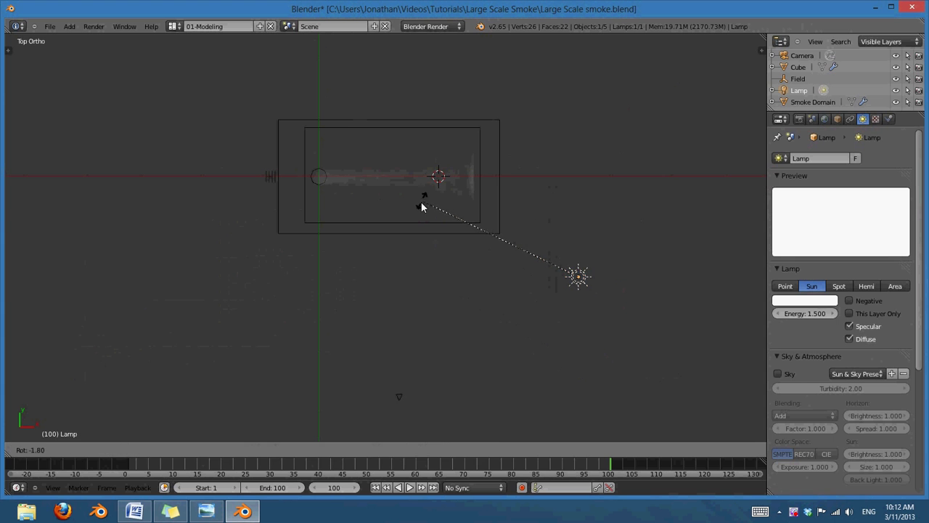
click(422, 208)
key(g)
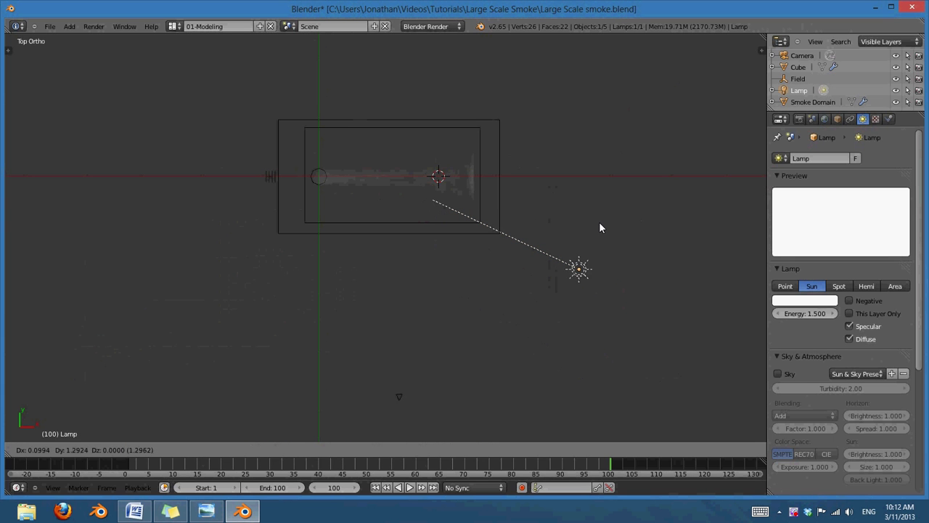
click(599, 231)
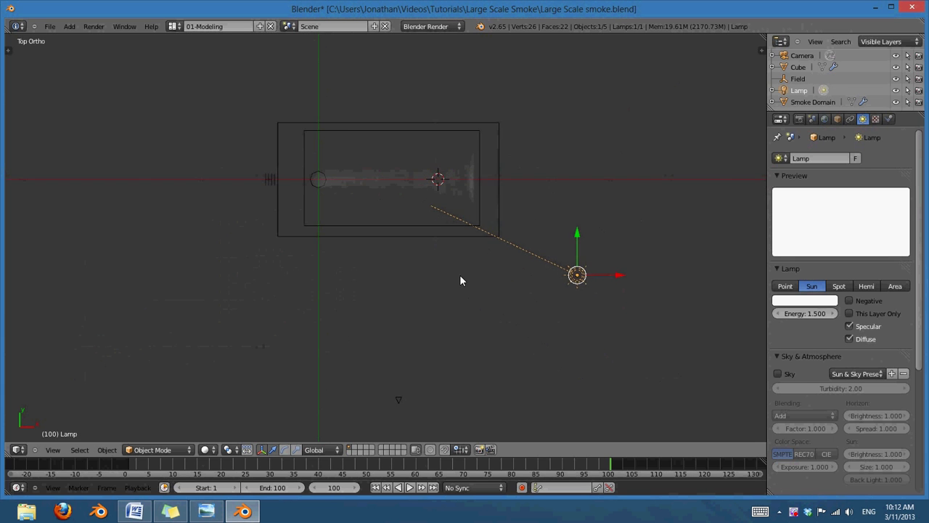
Duplicate the sun lamp to the opposite, -X side of the domain and rotate the copy to face the smoke.
shift+middle_drag(459, 274, 491, 304)
key(shift+d)
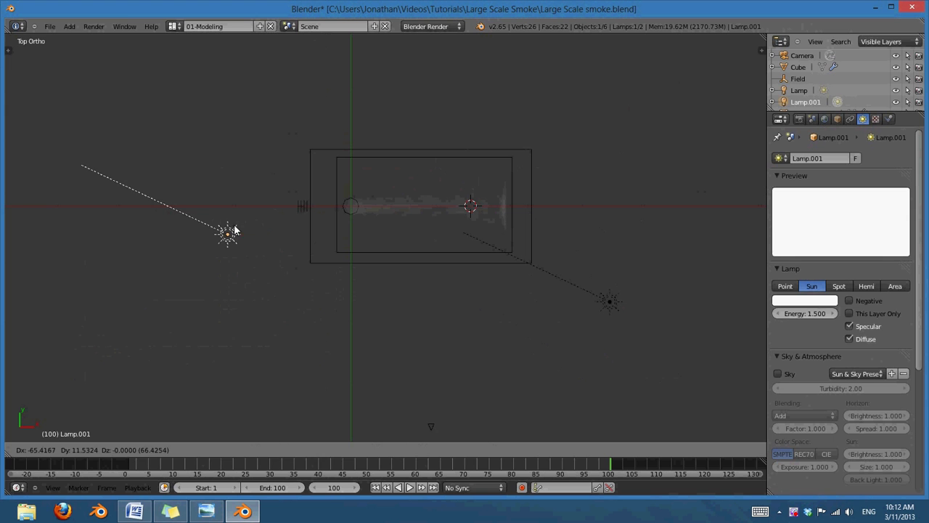
click(232, 231)
key(r)
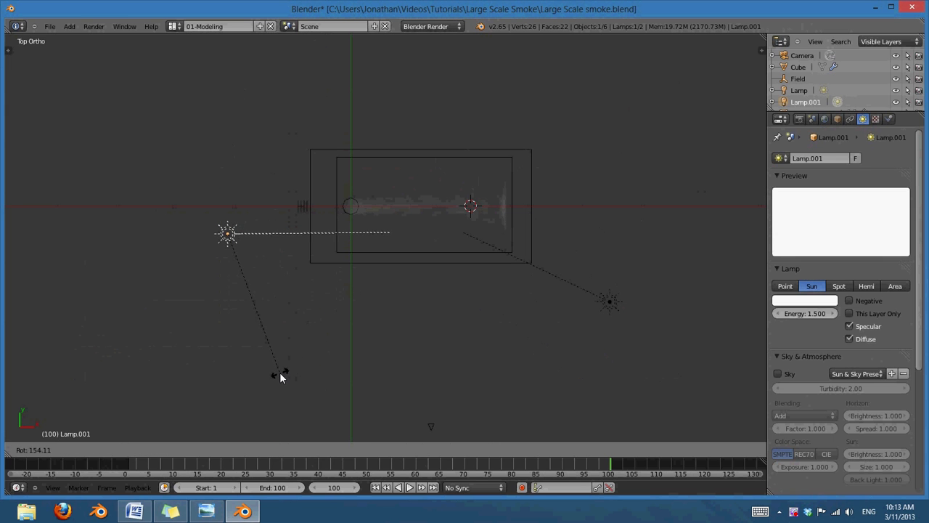
click(291, 364)
Lower the duplicate lamp along Z to about the emitter's height and rotate it to point slightly upward at the smoke.
key(KP_1)
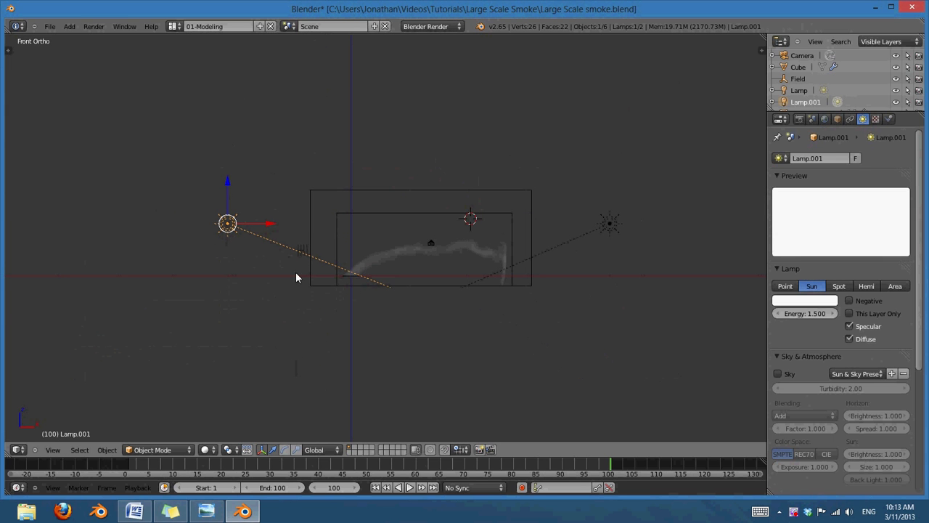
click(215, 183)
key(g)
key(z)
click(227, 233)
key(r)
click(489, 240)
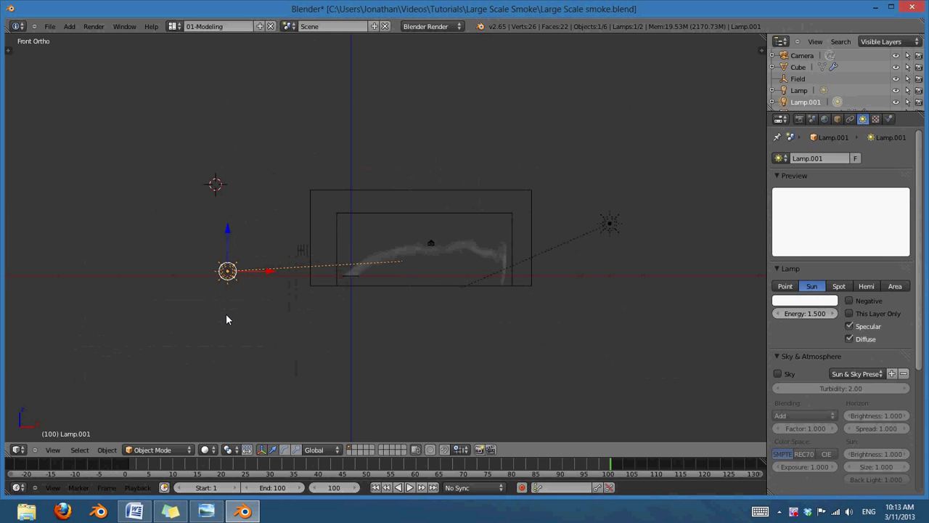
Set the energy of the sun lamp on the domain's -X side to 0.5.
click(813, 313)
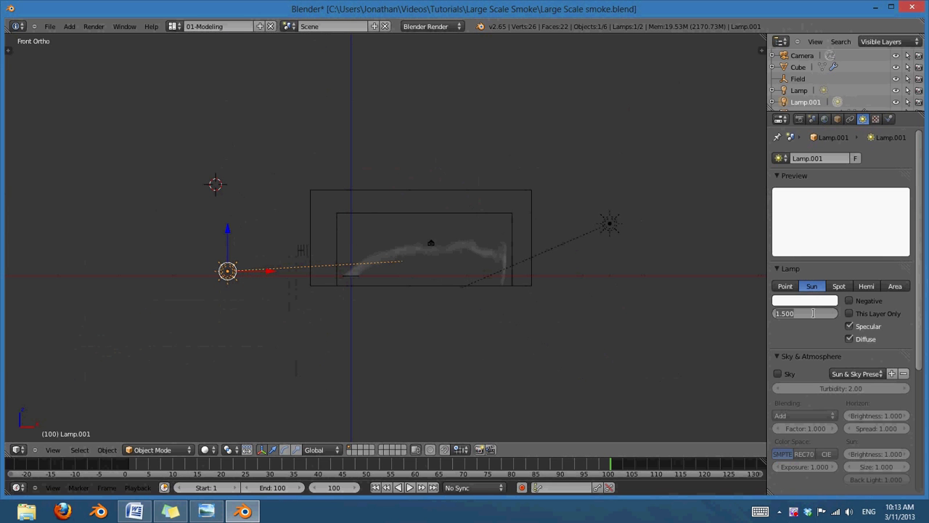
text(0.5)
key(Return)
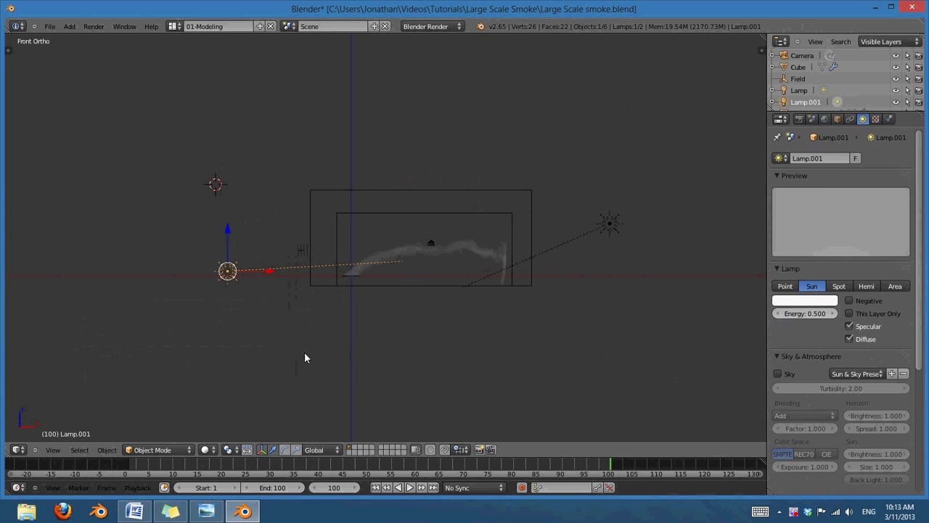
middle_drag(406, 298, 427, 318)
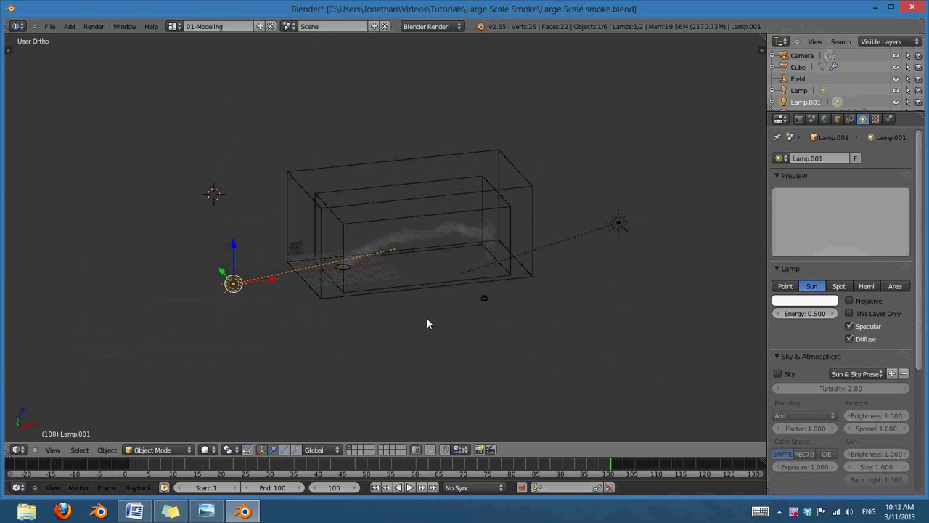
Duplicate the +X sun lamp to the +Y side of the domain and rotate the copy in top view to point straight across the smoke along -Y.
key(KP_7)
right_click(615, 294)
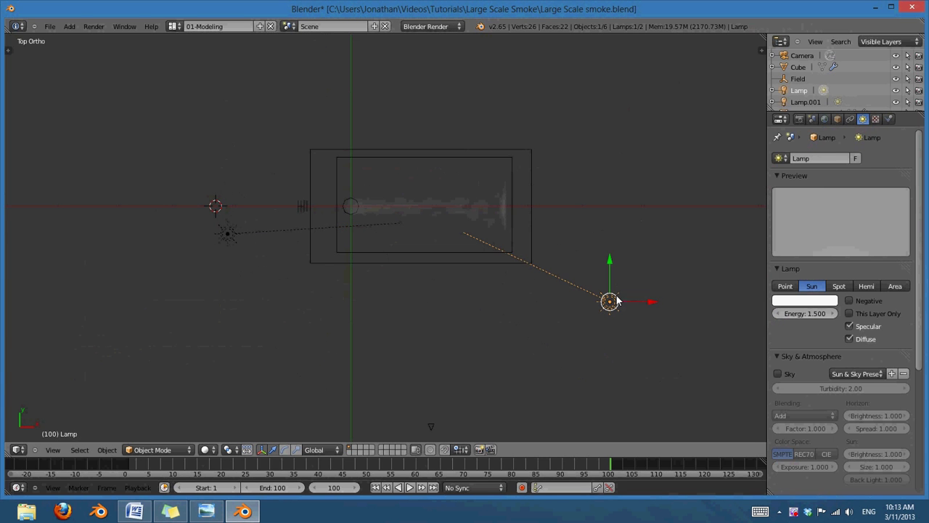
key(shift+d)
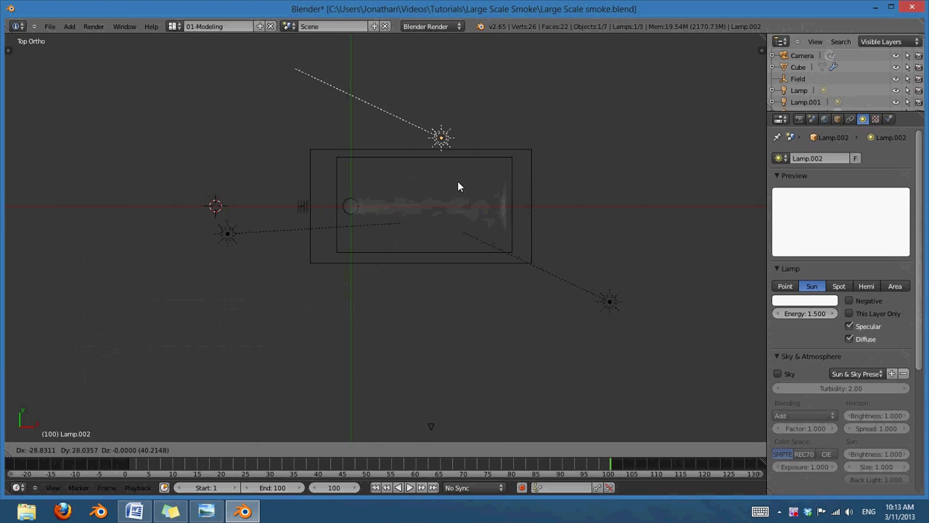
click(435, 195)
key(r)
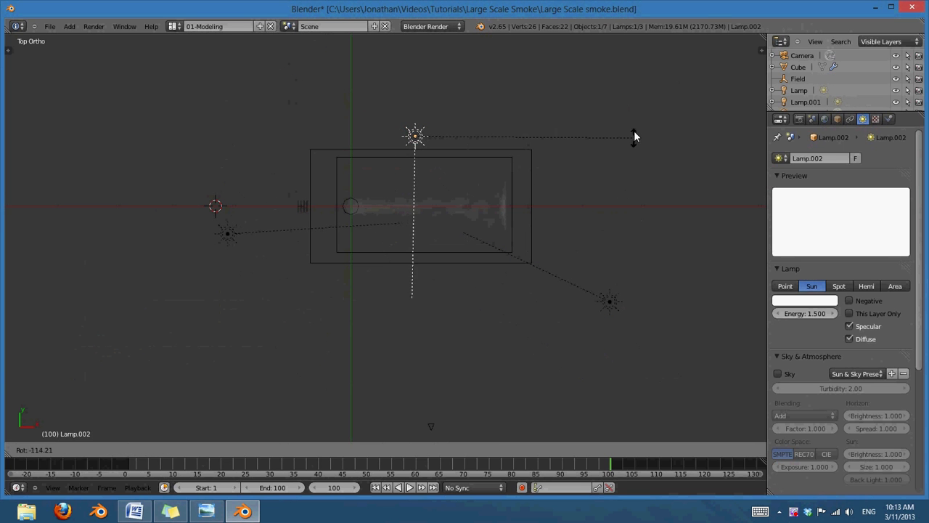
click(633, 129)
key(g)
click(571, 190)
key(g)
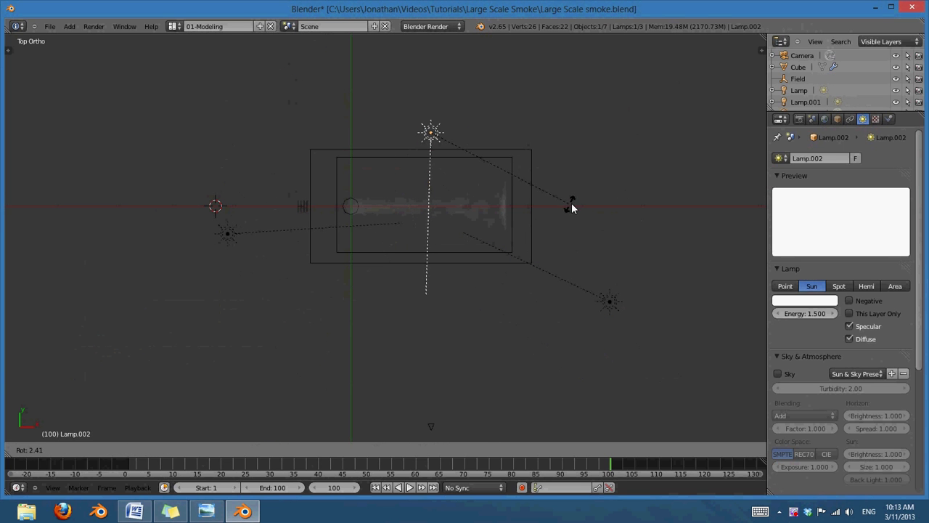
click(573, 200)
Rotate the +Y lamp in right view to point steeply down at the smoke, and raise it above the domain's top edge.
key(KP_3)
key(r)
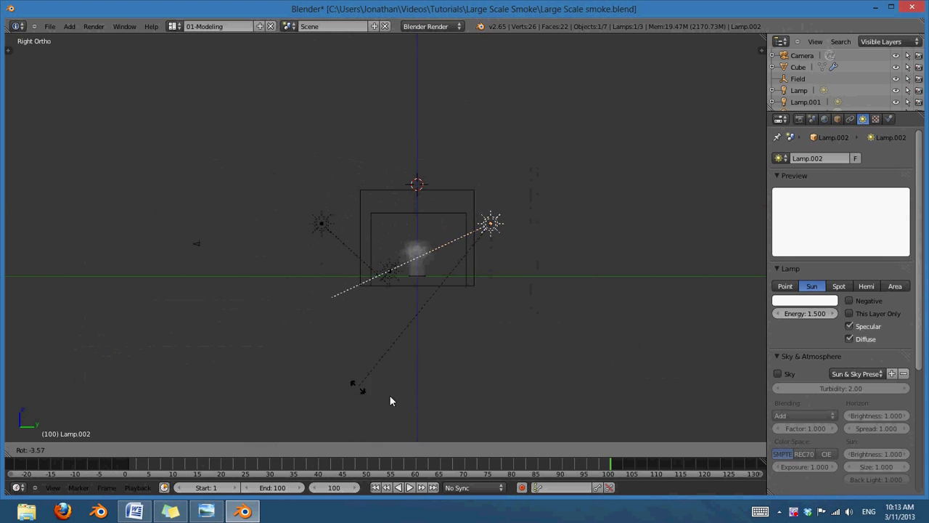
click(493, 400)
key(g)
click(455, 347)
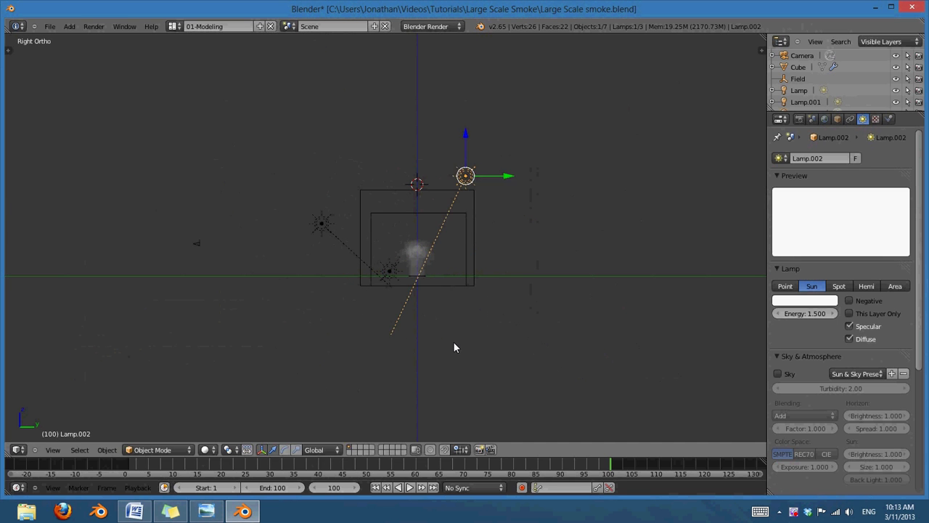
key(r)
click(410, 338)
key(KP_7)
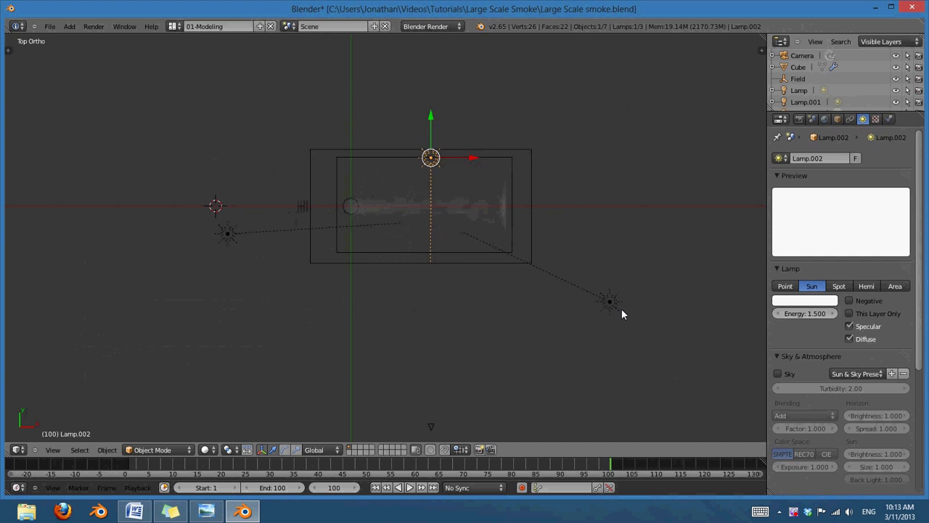
right_click(623, 307)
scroll(492, 346, up, 2)
middle_drag(491, 377, 563, 285)
scroll(564, 290, down, 3)
Duplicate the weaker -X sun lamp to the -Y side of the domain and rotate the copy in top view to face the smoke.
key(KP_7)
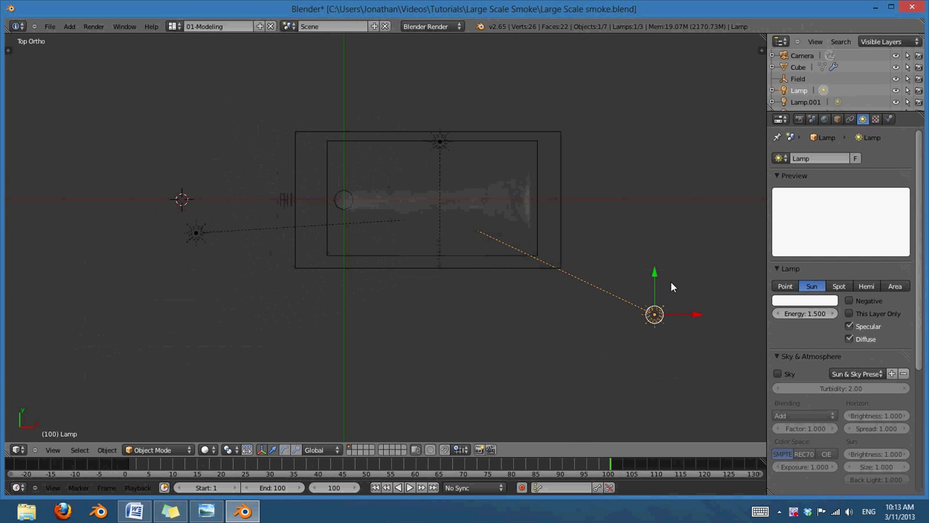
right_click(199, 236)
key(shift+d)
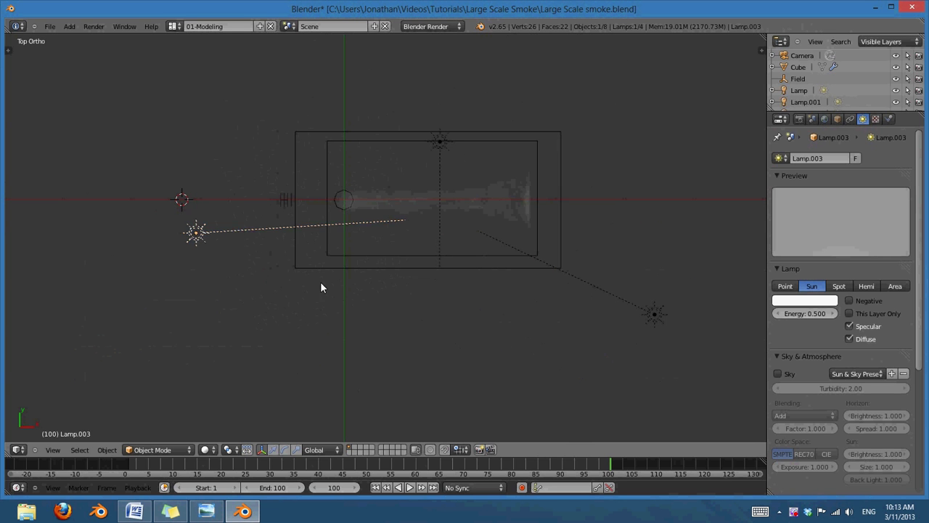
click(459, 415)
key(r)
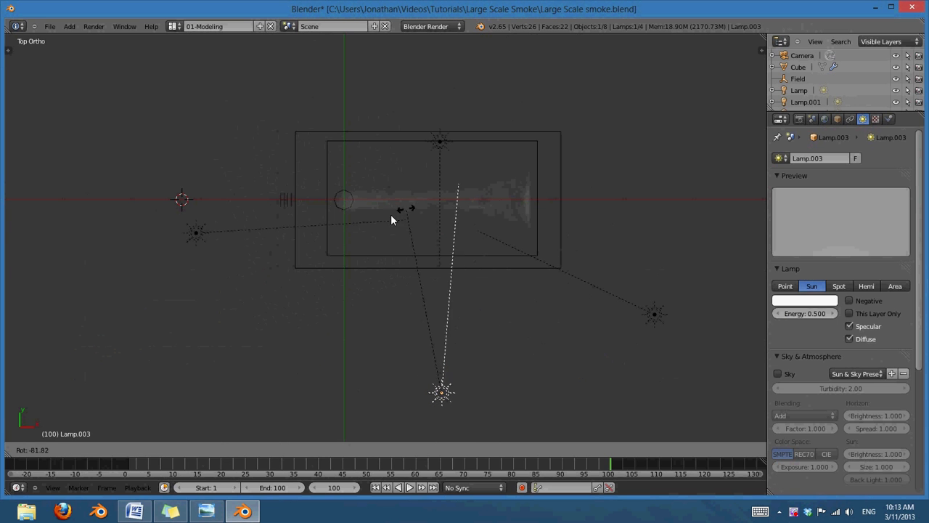
click(459, 296)
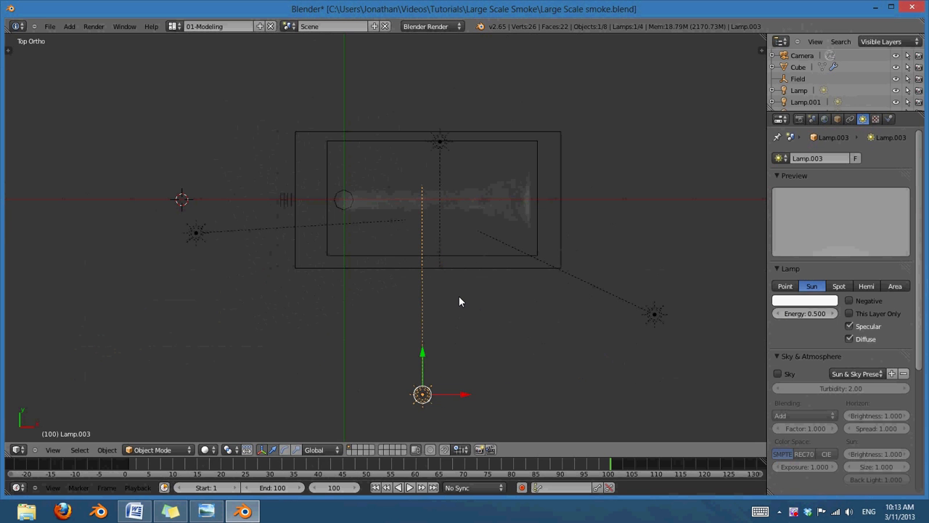
Lower the new -Y lamp slightly in right view to about ground level.
key(KP_3)
key(g)
click(314, 279)
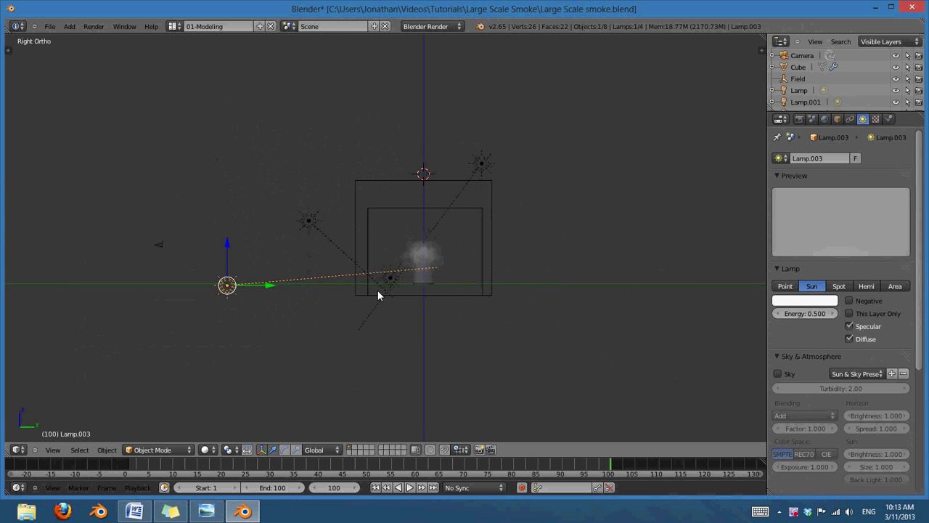
middle_drag(326, 294, 365, 285)
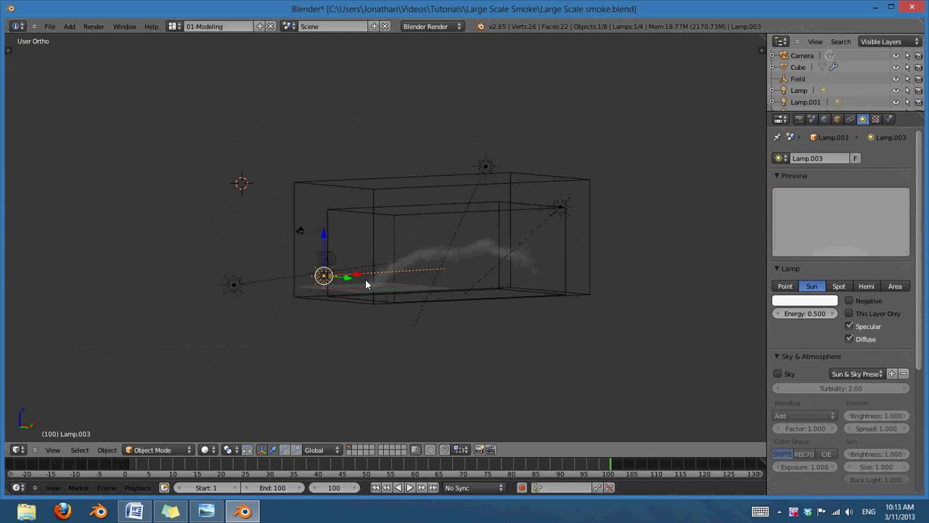
Render frame 100 from the camera with the four-lamp setup.
key(KP_0)
key(F12)
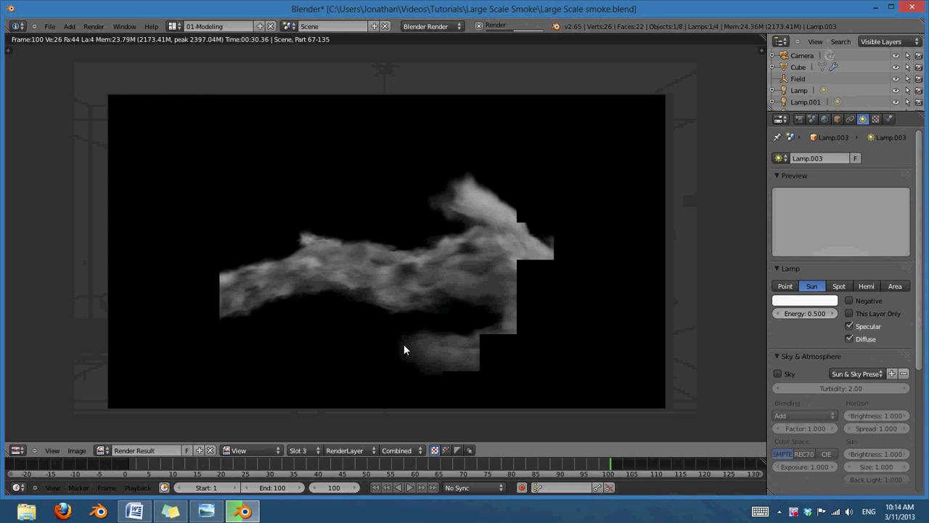
middle_drag(466, 341, 460, 338)
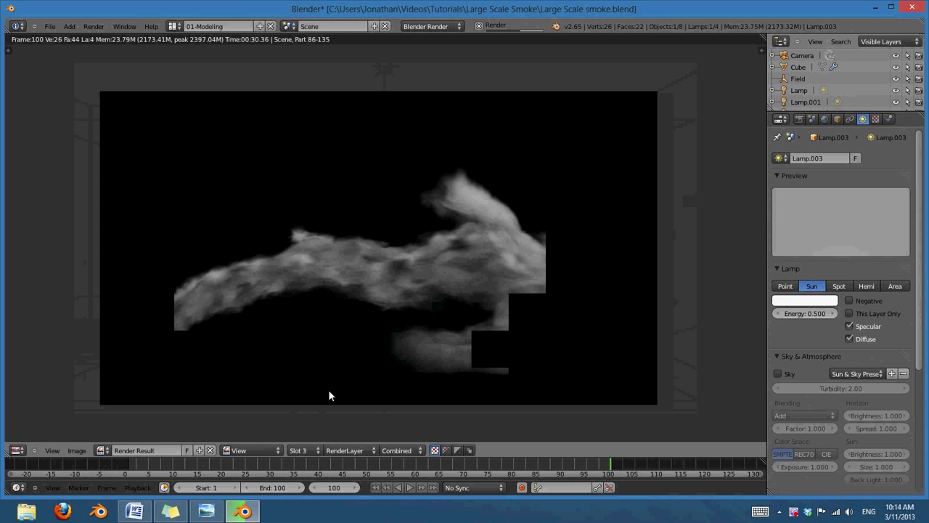
middle_drag(516, 351, 508, 351)
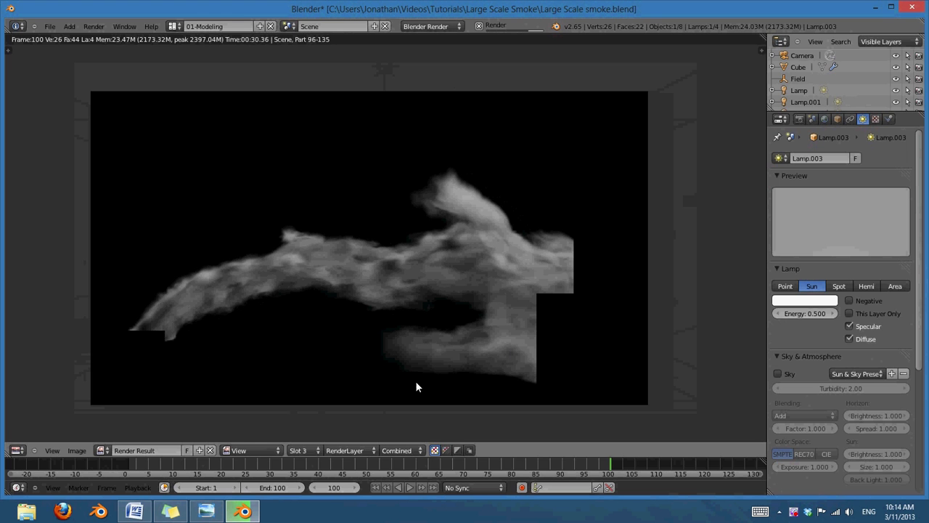
middle_drag(385, 361, 374, 361)
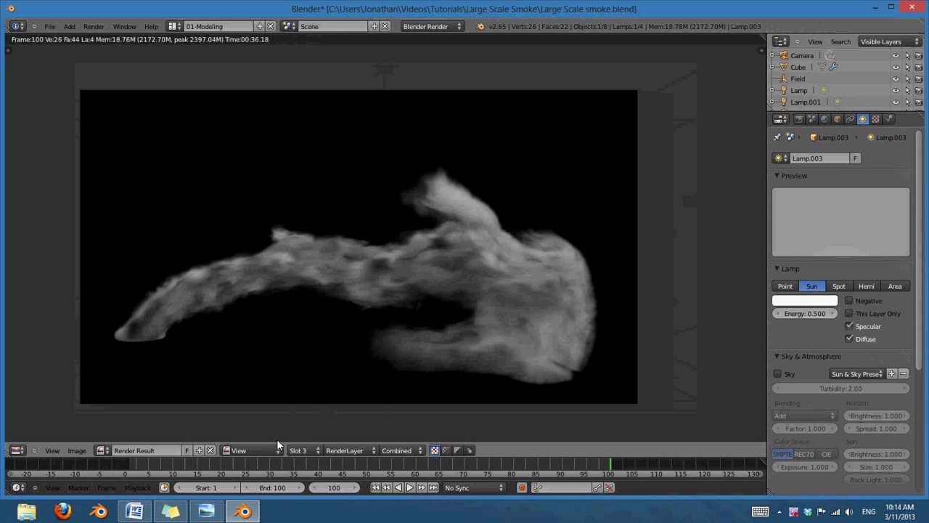
Compare the new render in Slot 3 with the earlier one in Slot 2, and close the render view.
click(301, 450)
click(303, 422)
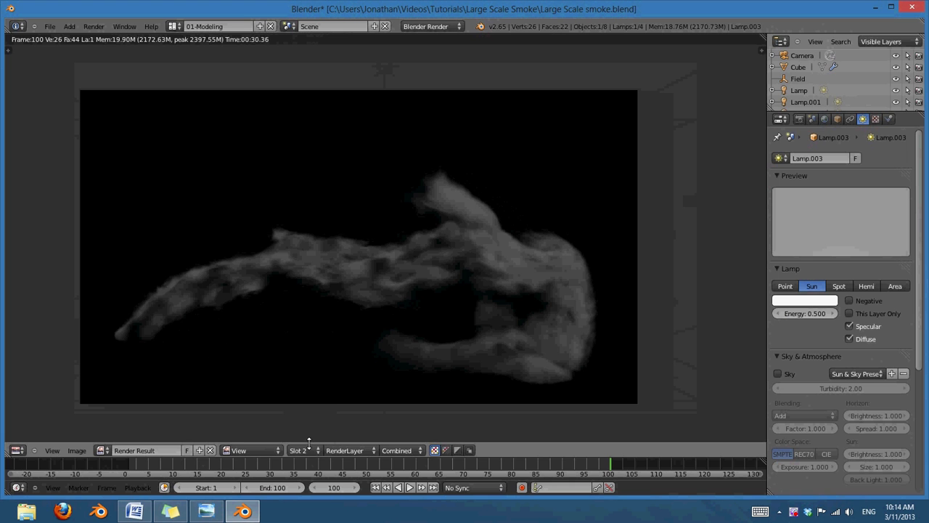
click(310, 451)
click(311, 414)
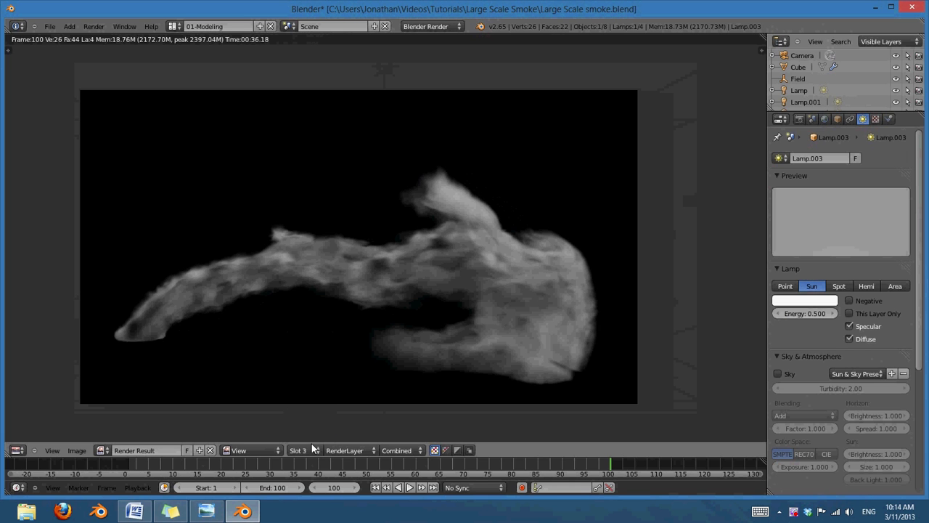
click(312, 450)
click(311, 422)
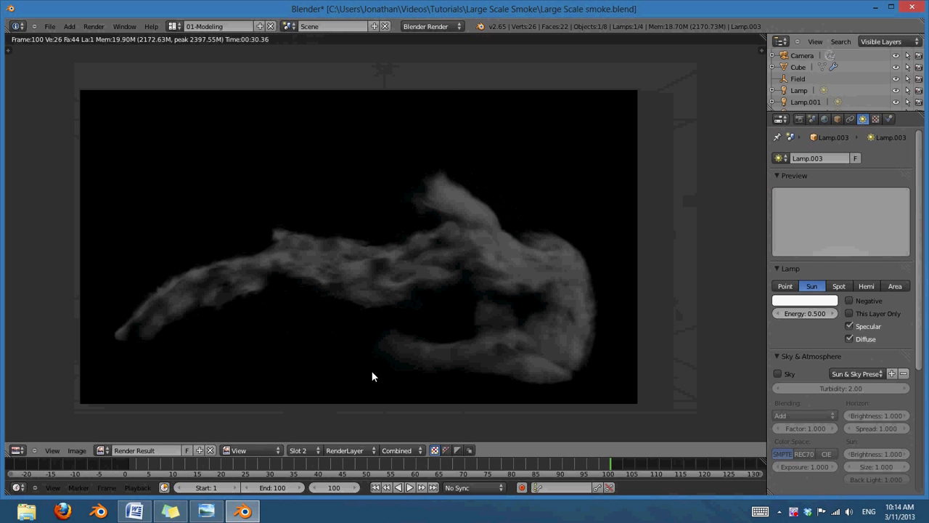
click(312, 450)
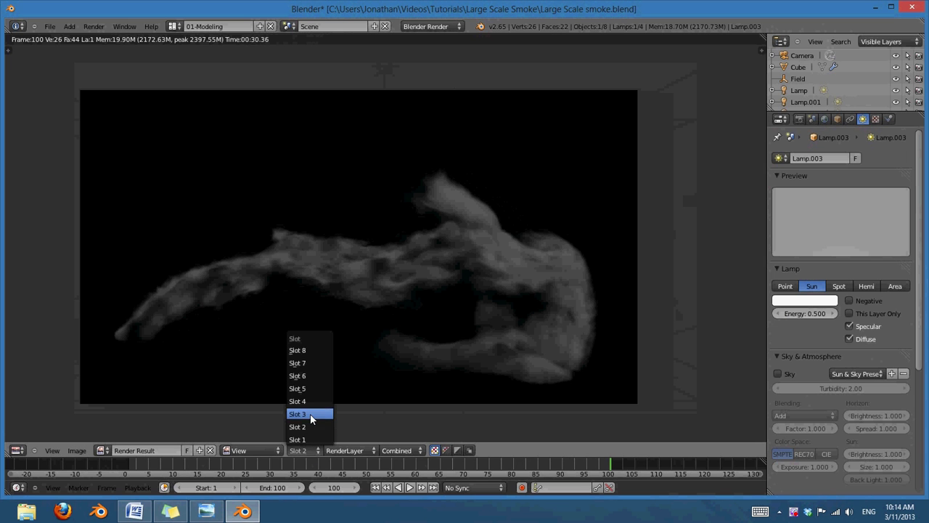
click(310, 413)
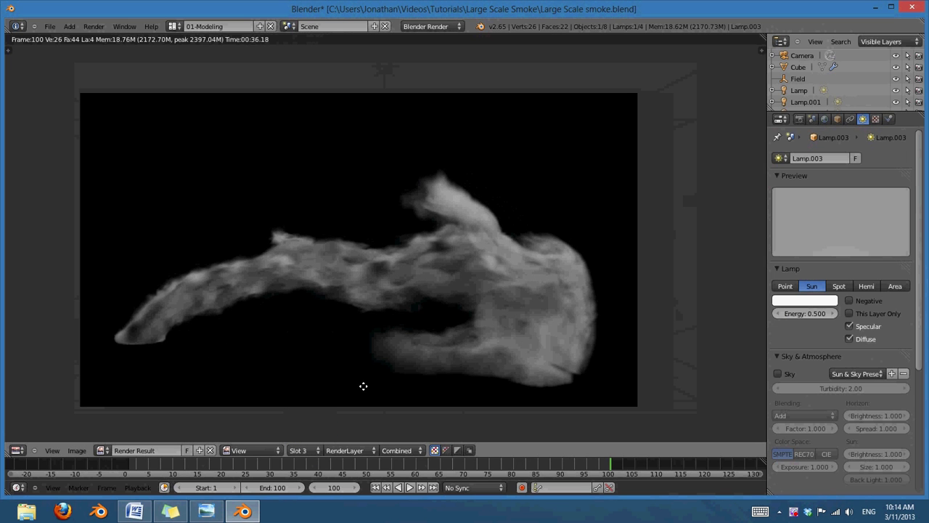
middle_drag(362, 383, 384, 374)
middle_drag(419, 349, 415, 351)
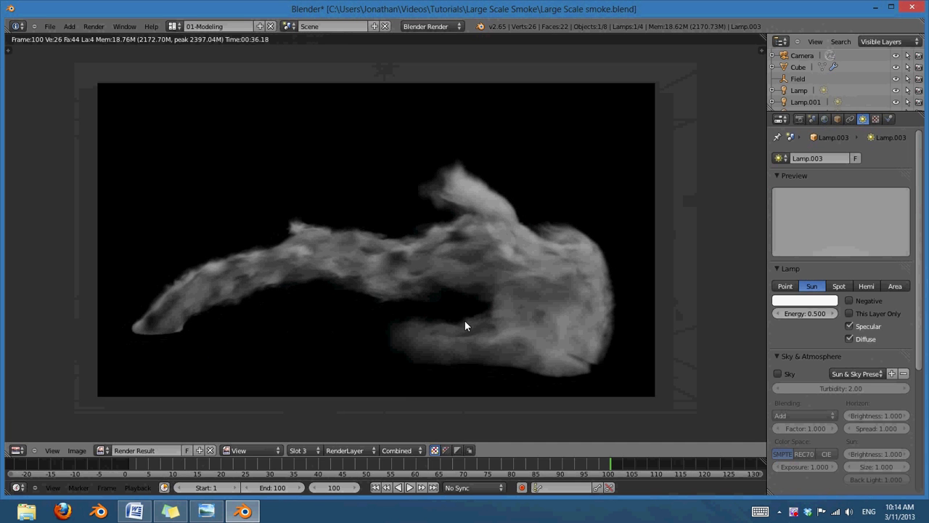
key(Escape)
Select the smoke domain and set the voxel data intensity of its Smoke Density texture to 2.
right_click(632, 210)
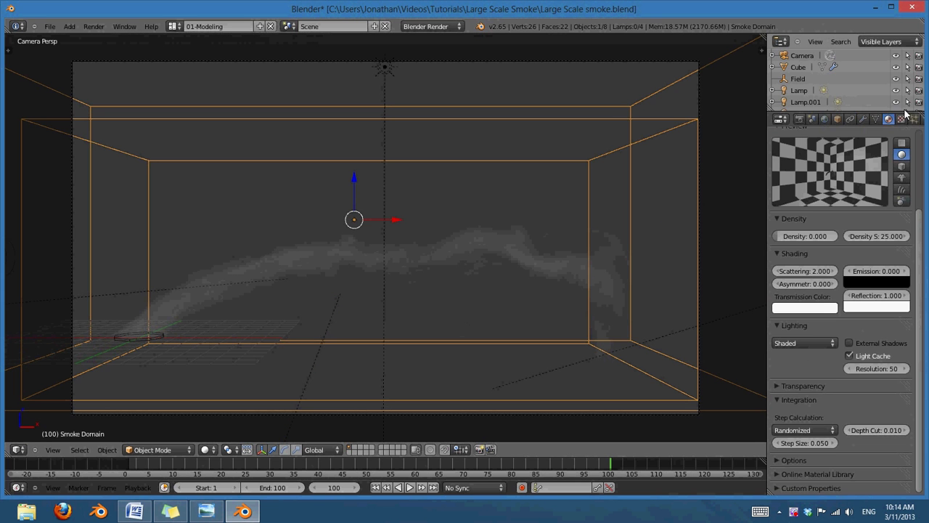
scroll(871, 290, up, 3)
scroll(872, 291, down, 2)
scroll(872, 290, up, 3)
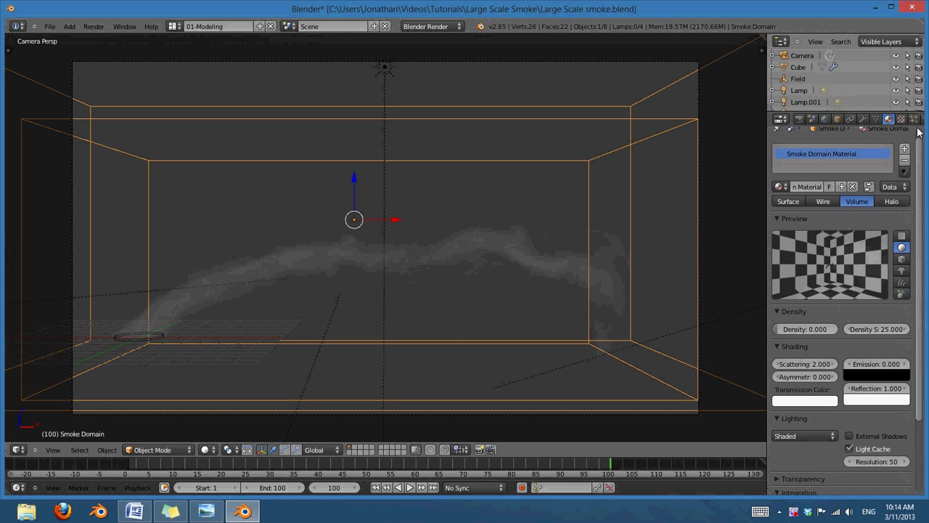
click(901, 119)
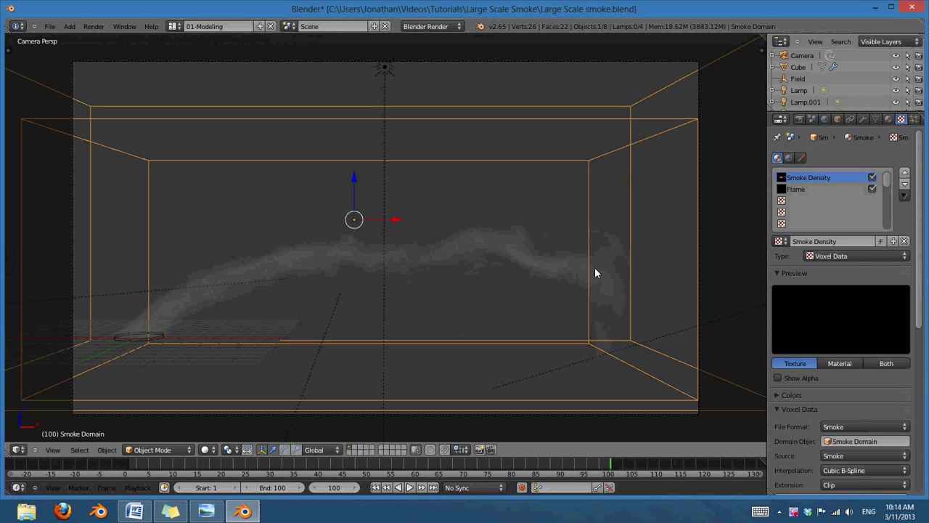
scroll(864, 346, down, 2)
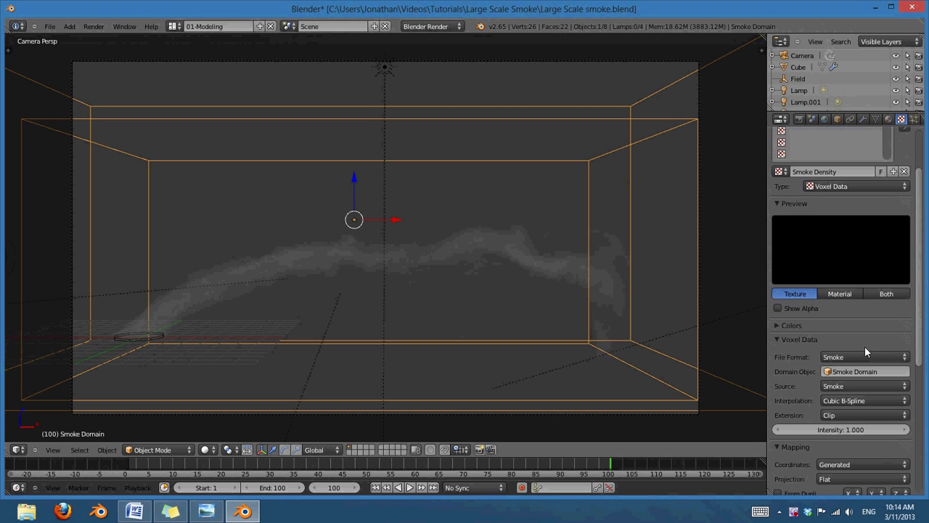
click(842, 429)
text(2)
key(Return)
Set the Smoke Density texture's intensity back to 1 and return to the domain's material settings.
click(844, 430)
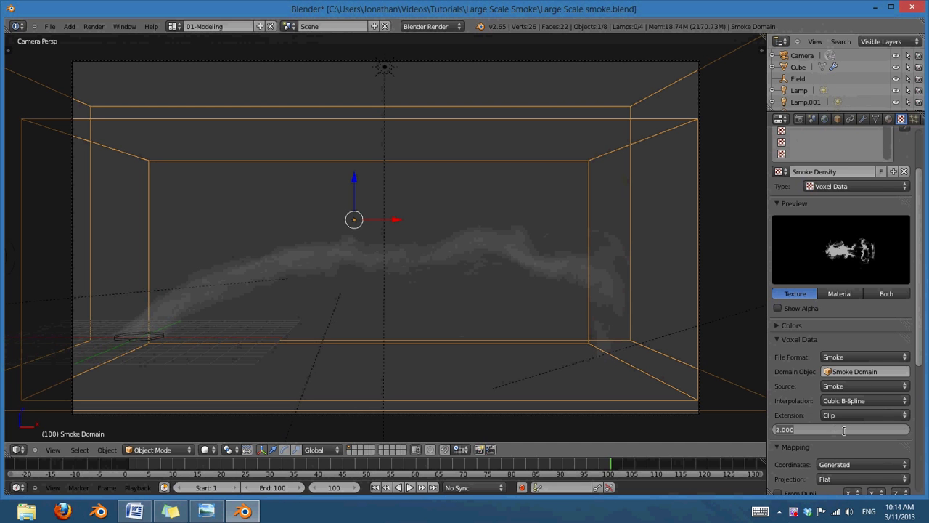
text(1)
key(Return)
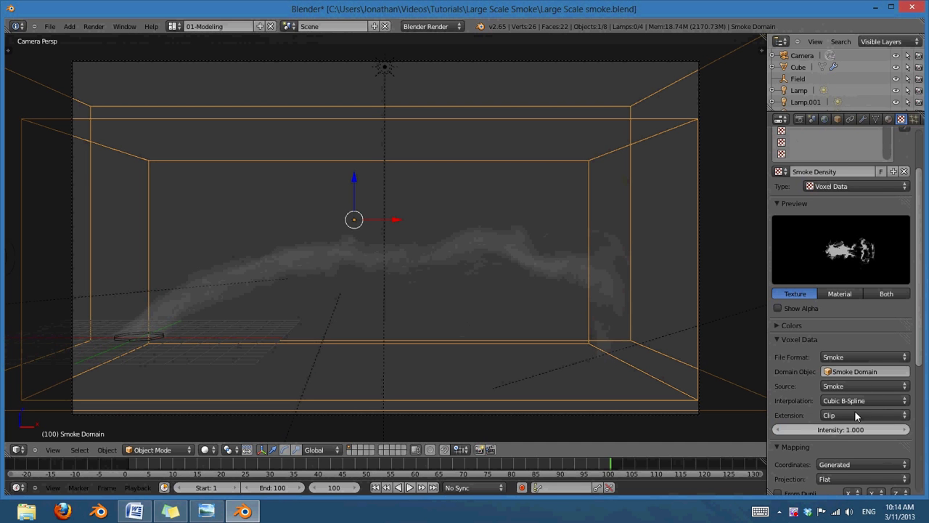
click(888, 119)
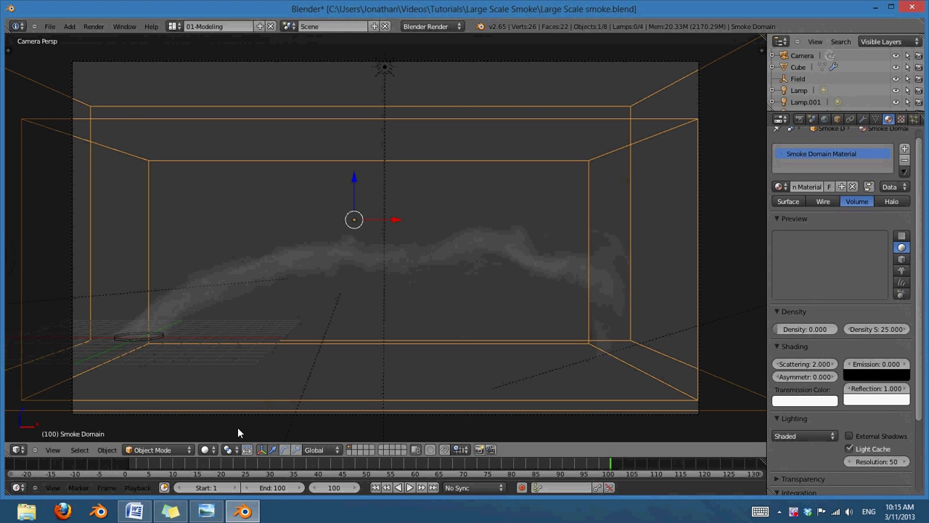
Switch to Windows Photo Viewer and examine the surface detail of the "Large scale smoke step 4" image up close.
click(206, 511)
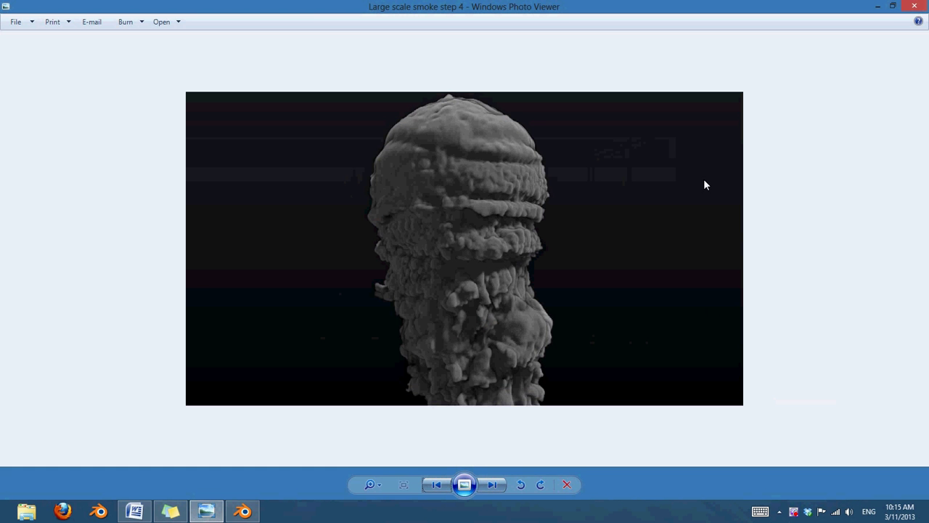
scroll(520, 280, up, 2)
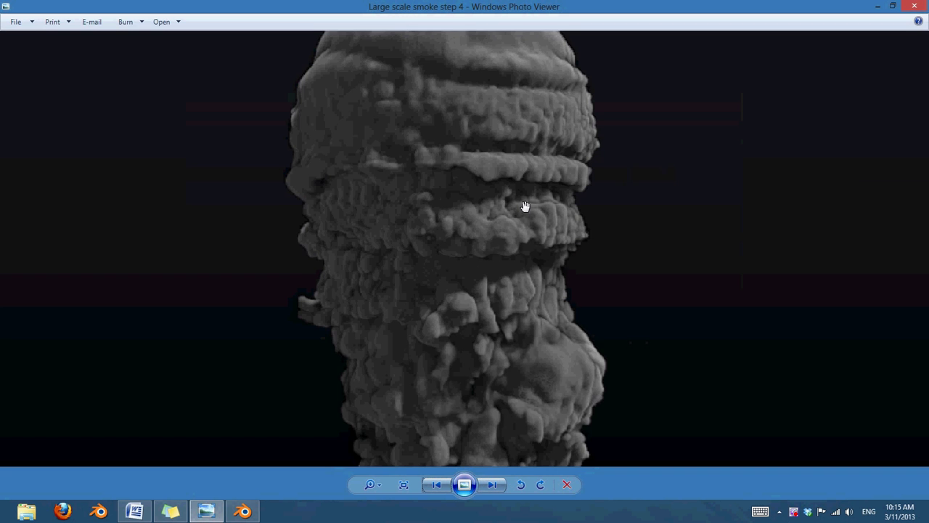
View the whole "Large scale smoke step 4" image, close it and return to Blender.
scroll(508, 283, down, 3)
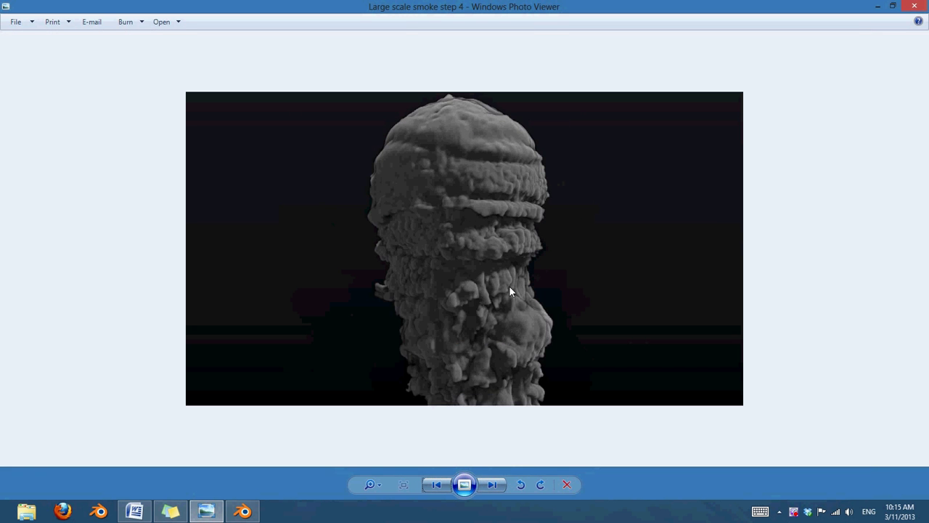
click(914, 6)
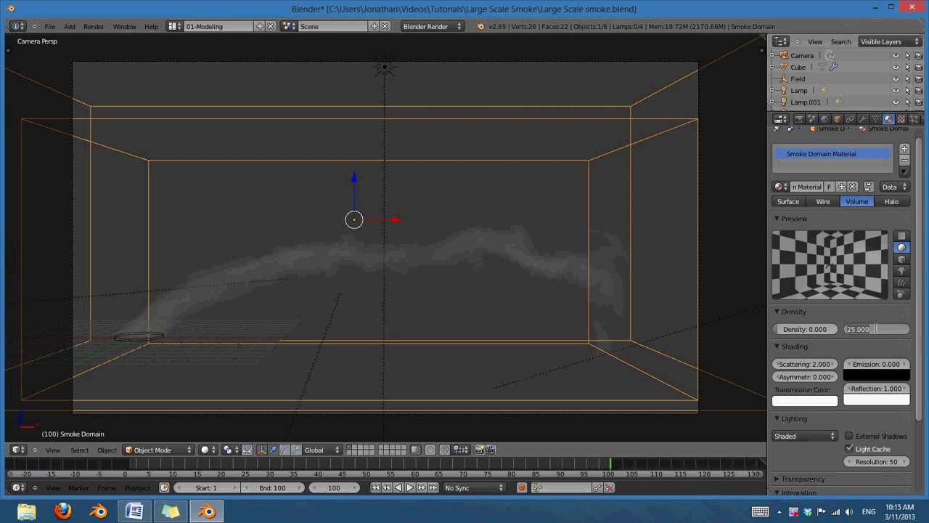
Set the Smoke Domain Material's density scale to 350 and disable its Light Cache.
text(350)
key(Return)
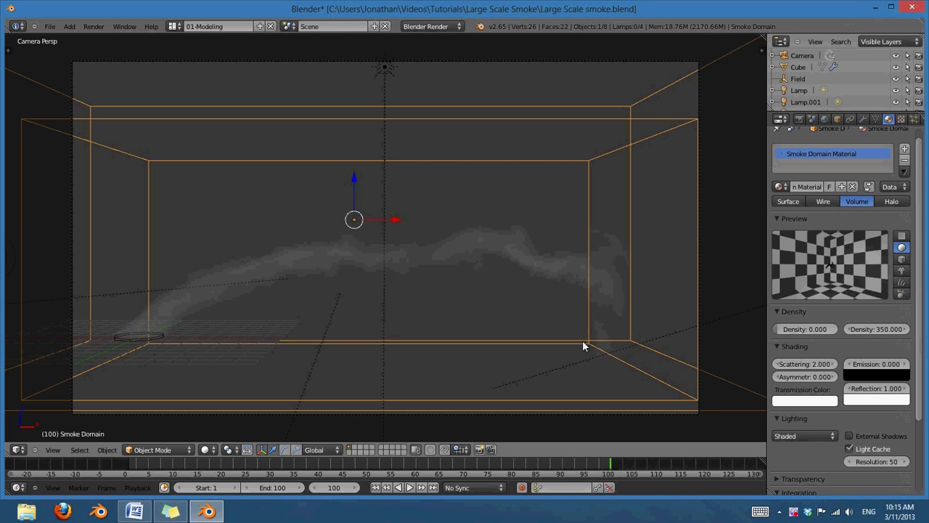
click(850, 448)
scroll(898, 398, down, 3)
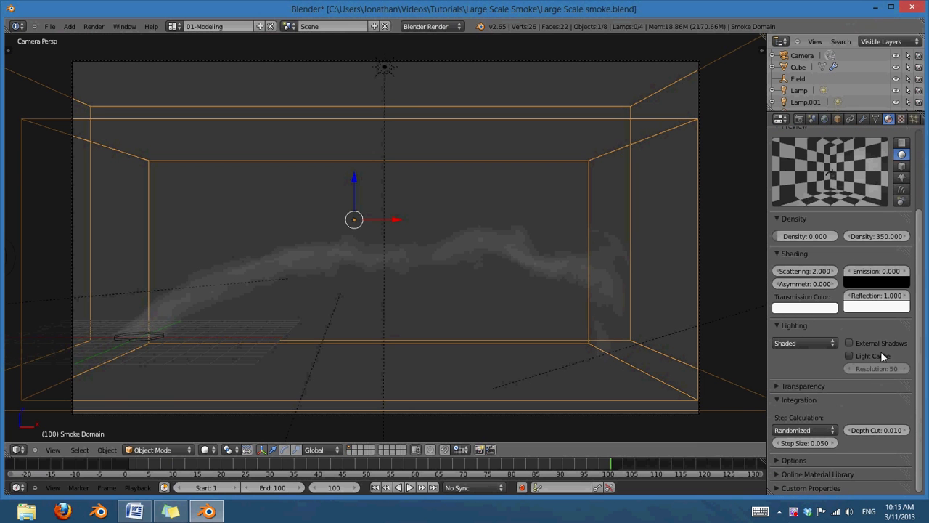
Save over the existing Large Scale smoke.blend file and render frame 100 into Slot 3.
key(ctrl+s)
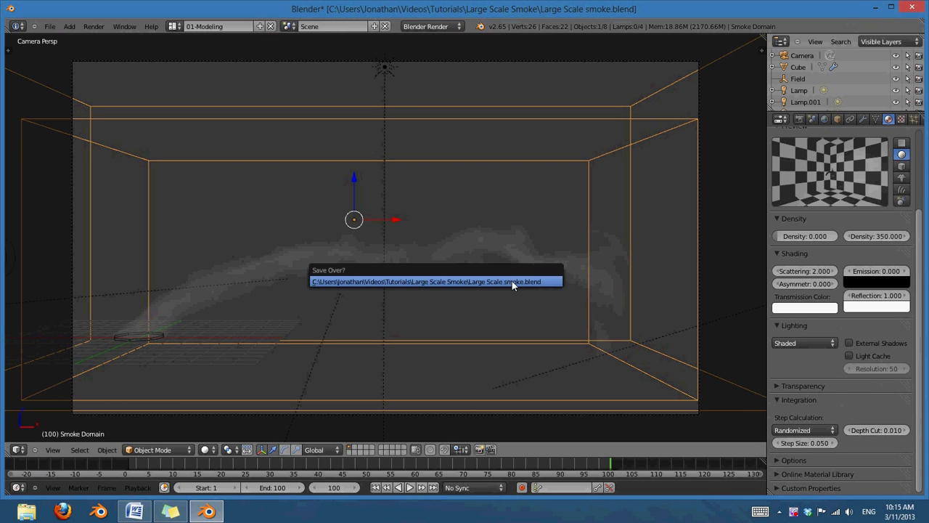
click(512, 281)
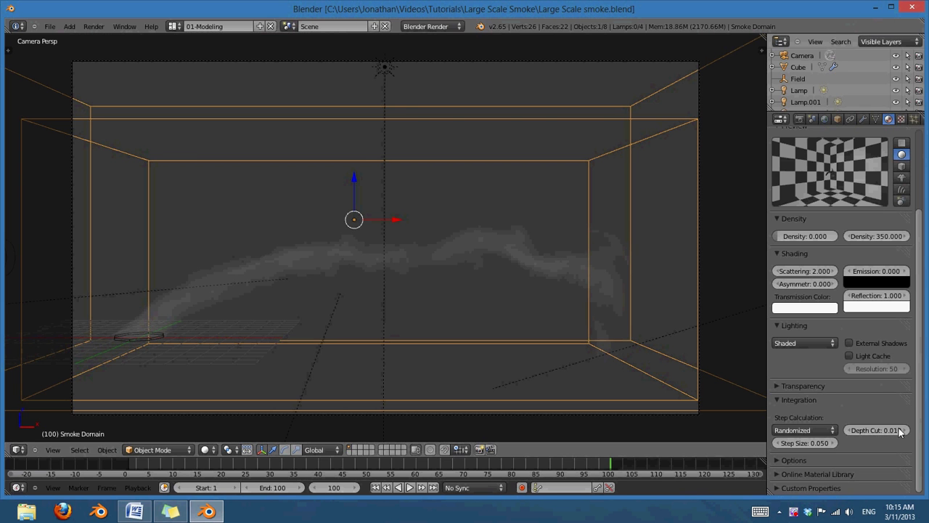
key(F12)
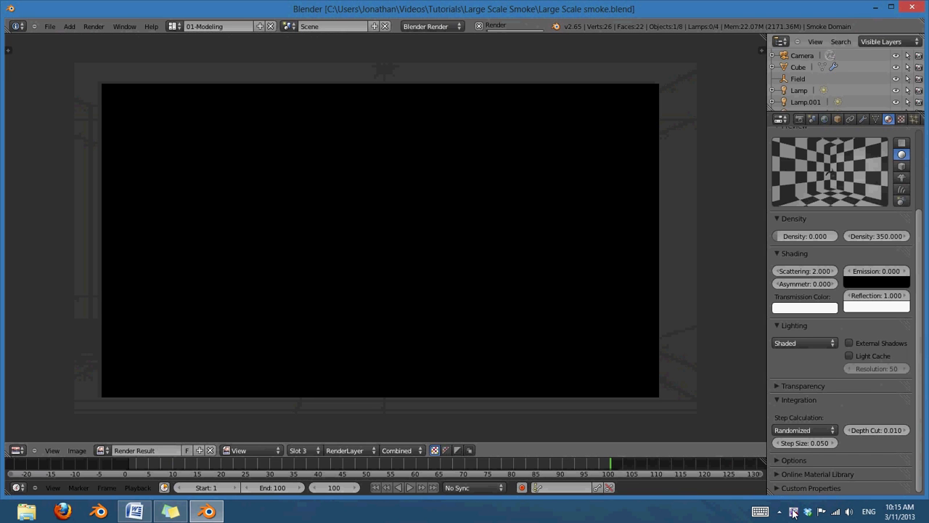
right_click(794, 511)
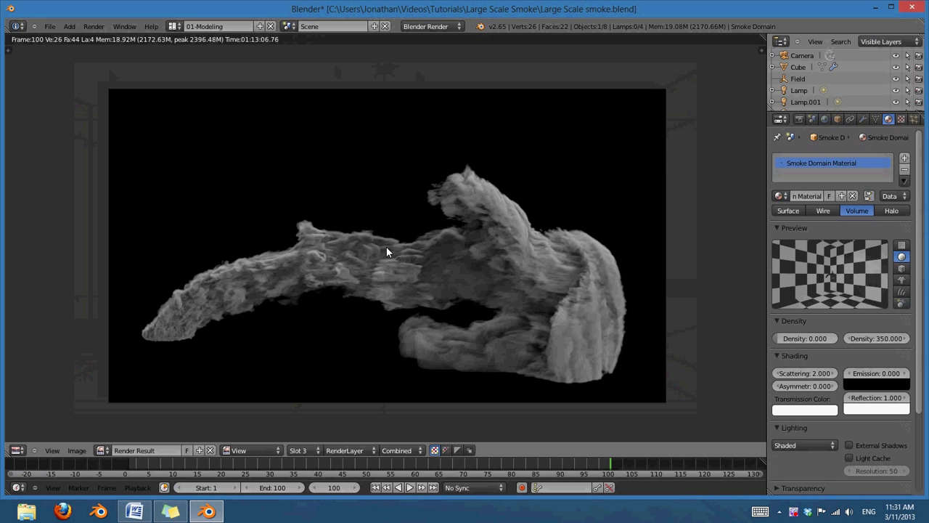
Review the domain's volume material and the scene's render settings alongside the finished smoke render.
scroll(868, 345, down, 3)
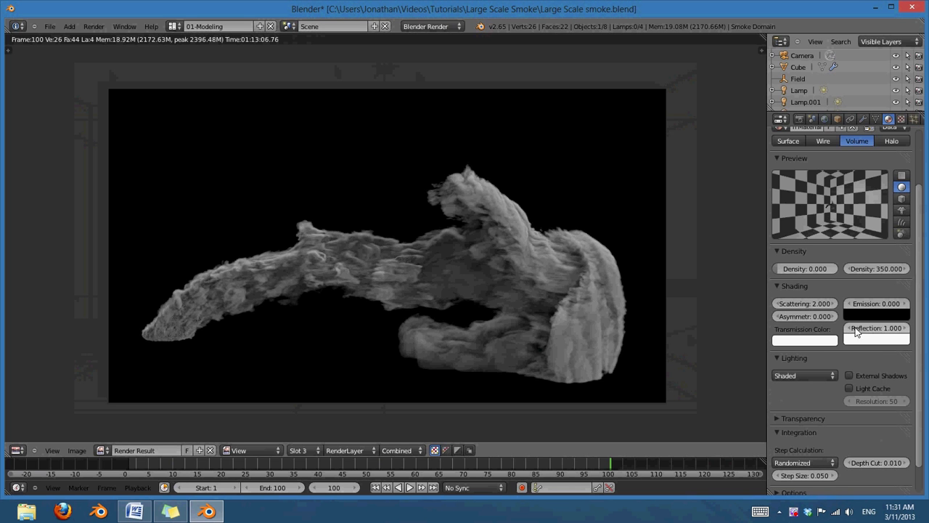
click(799, 119)
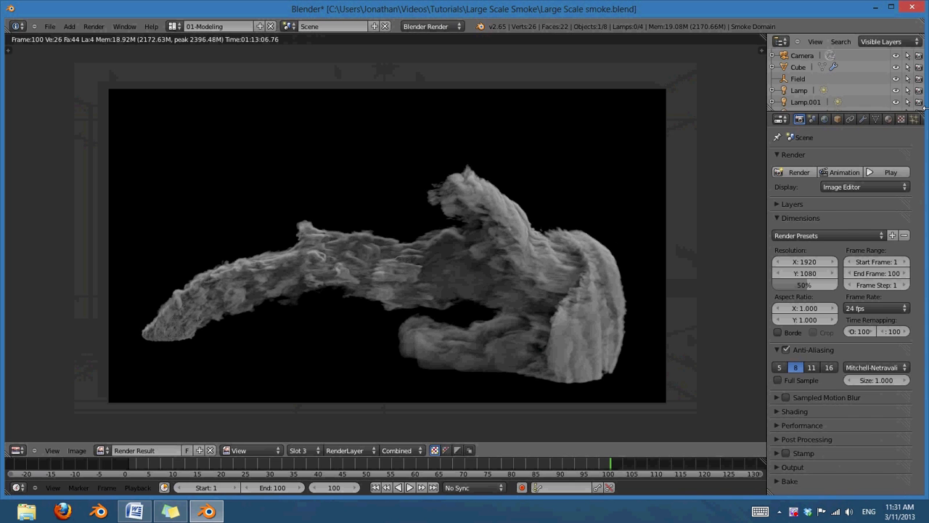
click(889, 120)
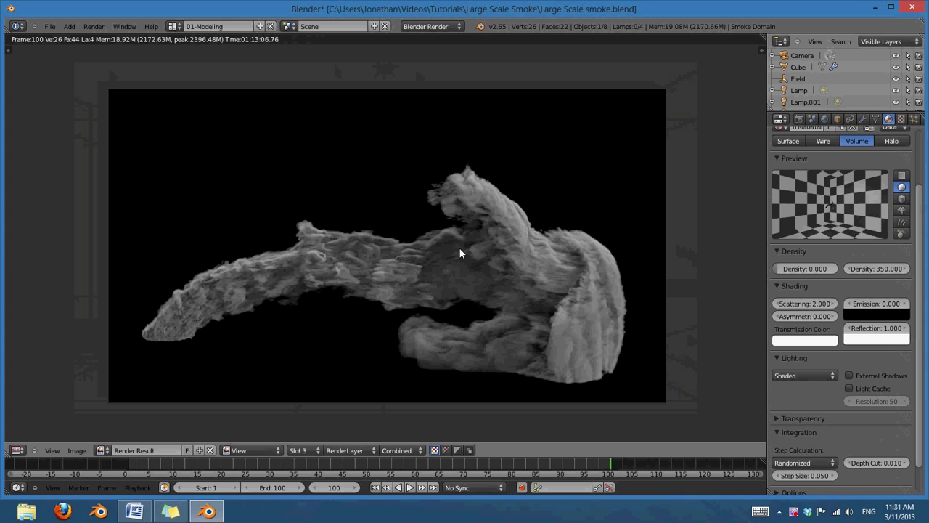
scroll(918, 120, down, 2)
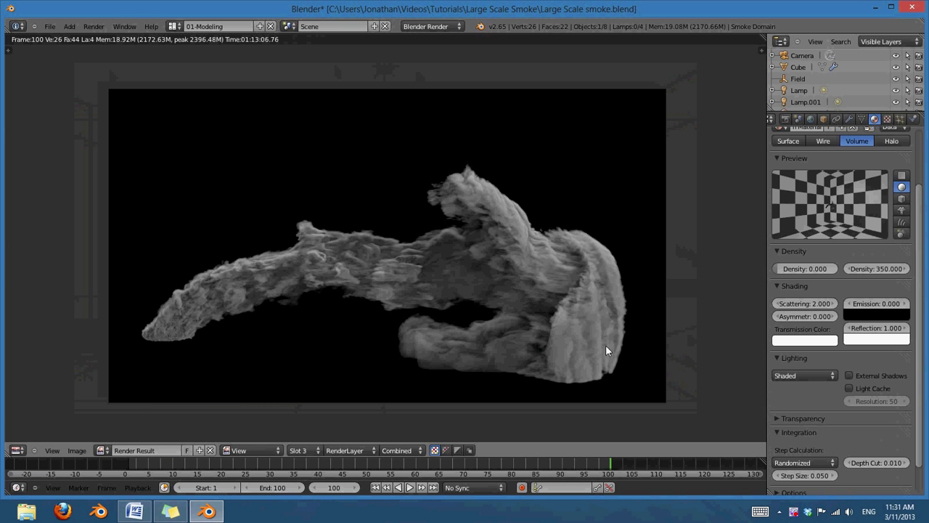
middle_drag(622, 326, 636, 335)
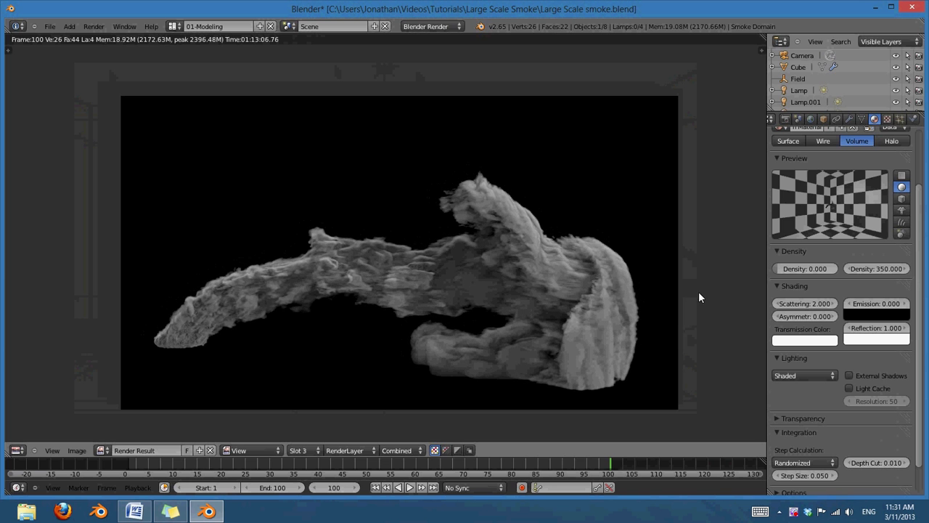